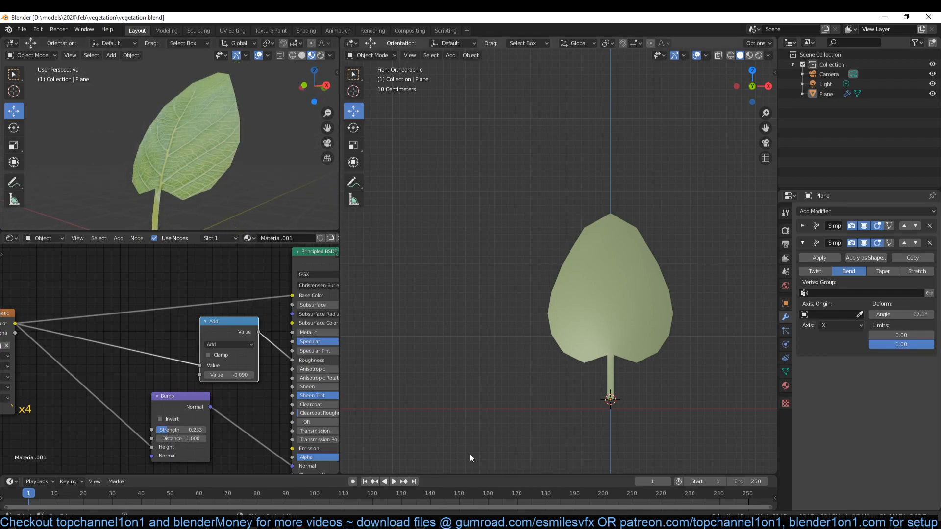
Switch to the plant essentials in blender 2.8 folder and view the part 2 and part 1 videos.
{"action": "mouse_move", "coordinate": [252, 521]}
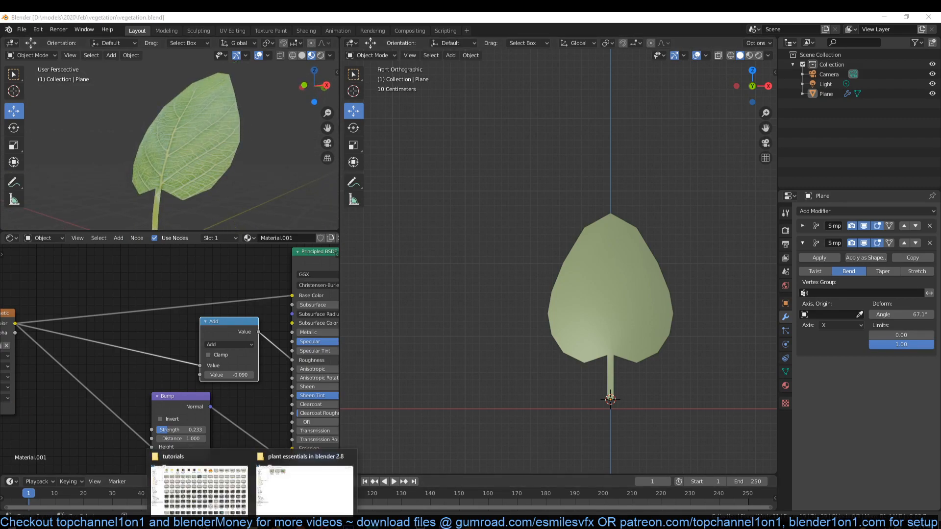
{"action": "left_click", "coordinate": [306, 497]}
{"action": "double_click", "coordinate": [195, 75]}
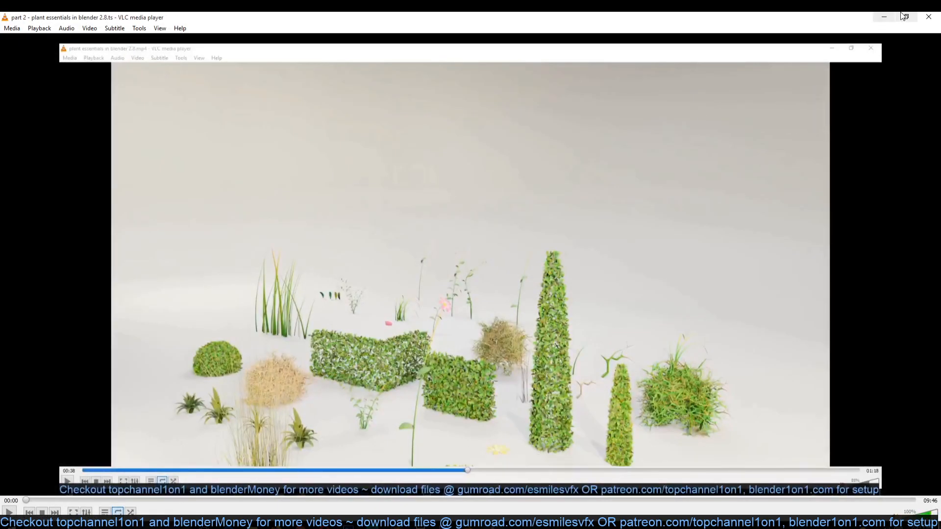
{"action": "left_click", "coordinate": [929, 17]}
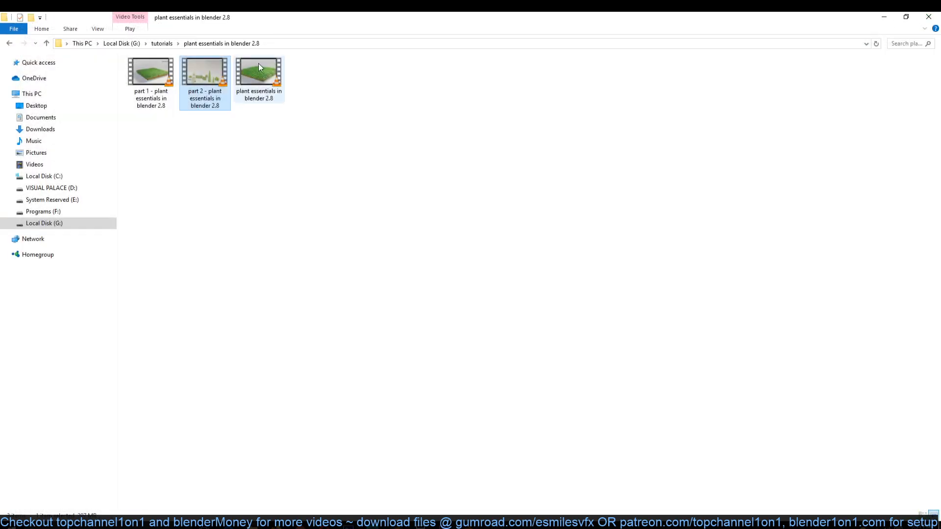
{"action": "left_click", "coordinate": [148, 72]}
{"action": "double_click", "coordinate": [149, 74]}
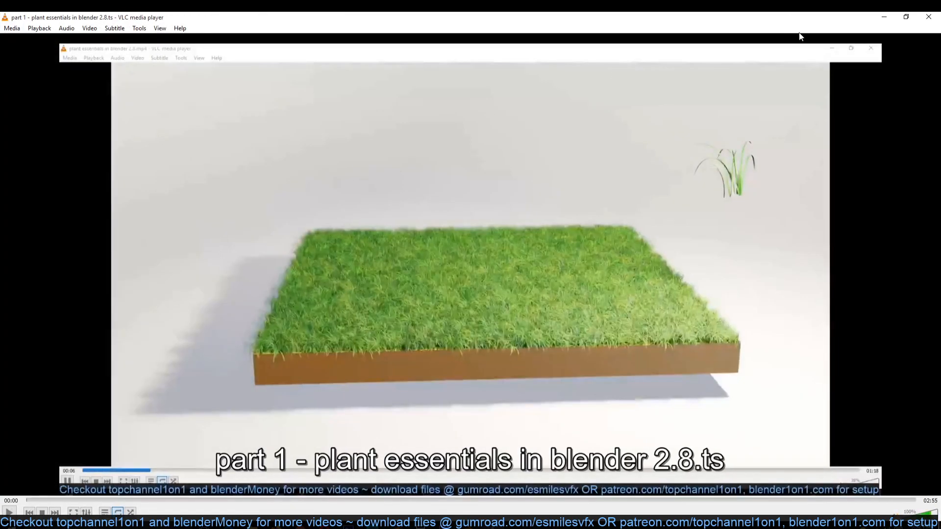
{"action": "left_click", "coordinate": [929, 17]}
Play the plant essentials in blender 2.8 video, skip to about 00:44 to view the hedges, and return to Blender.
{"action": "left_click", "coordinate": [256, 83]}
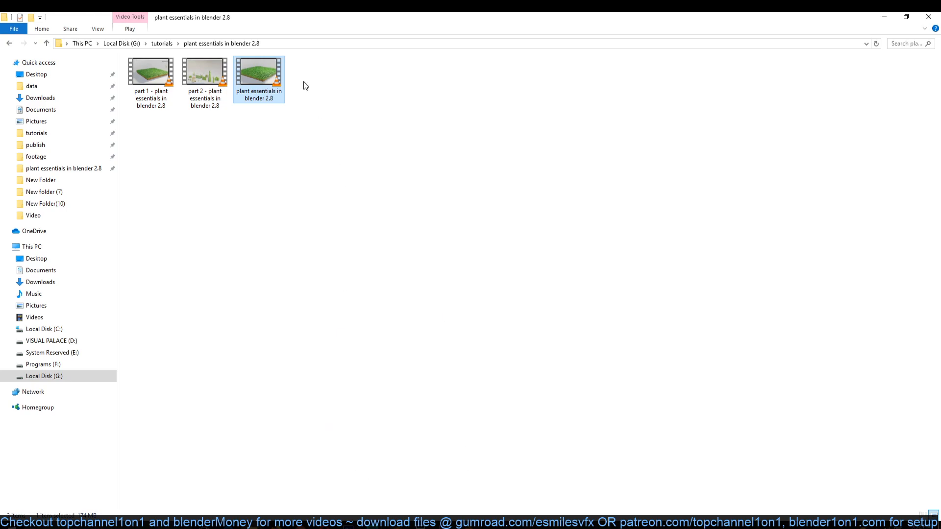
{"action": "double_click", "coordinate": [267, 74]}
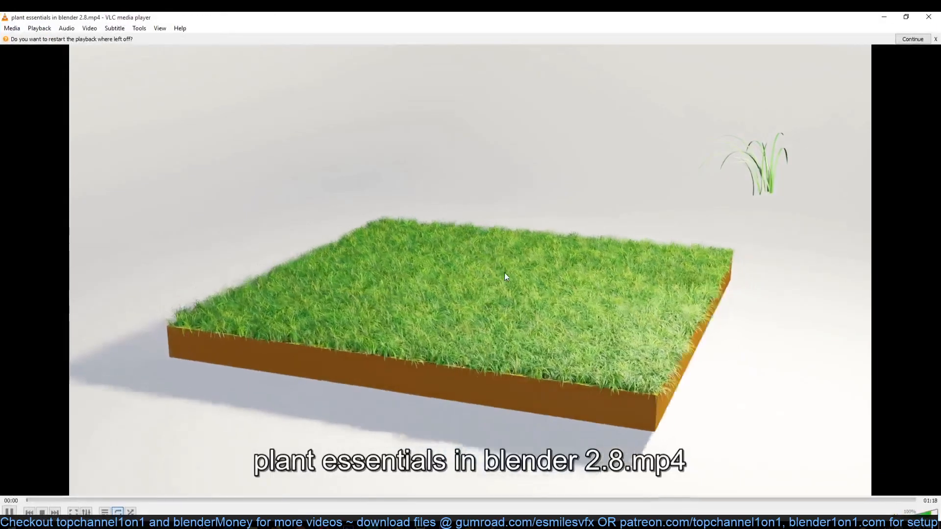
{"action": "left_click", "coordinate": [528, 499]}
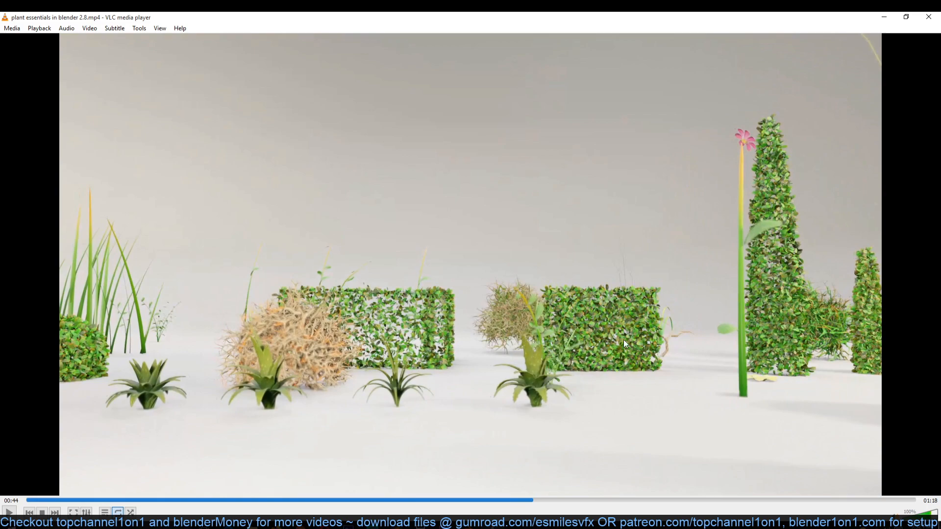
{"action": "left_click", "coordinate": [885, 17]}
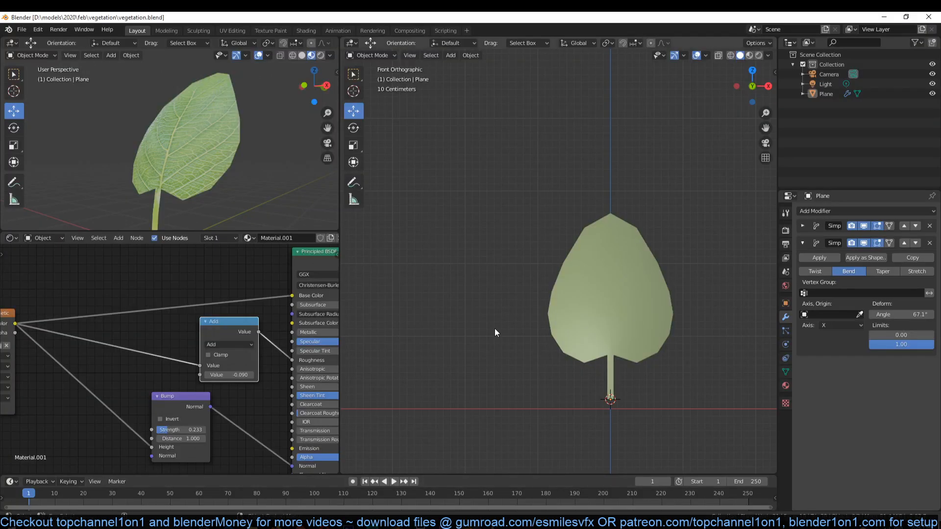
Duplicate the leaf and place the copy about 1.18 m away along the X axis.
{"action": "middle_click_drag", "start_coordinate": [495, 328], "coordinate": [507, 309]}
{"action": "left_click", "coordinate": [626, 329]}
{"action": "middle_click_drag", "start_coordinate": [626, 330], "coordinate": [504, 312], "text": "shift"}
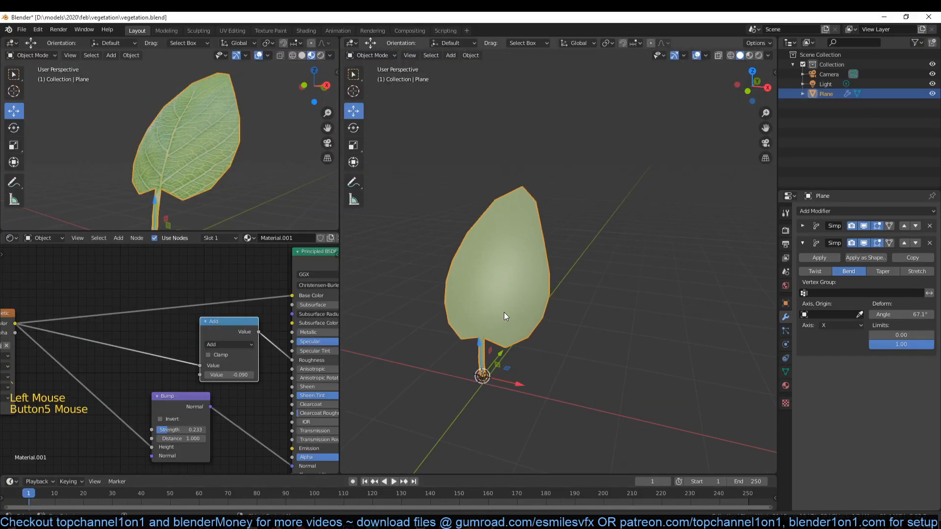
{"action": "key", "text": "shift+d"}
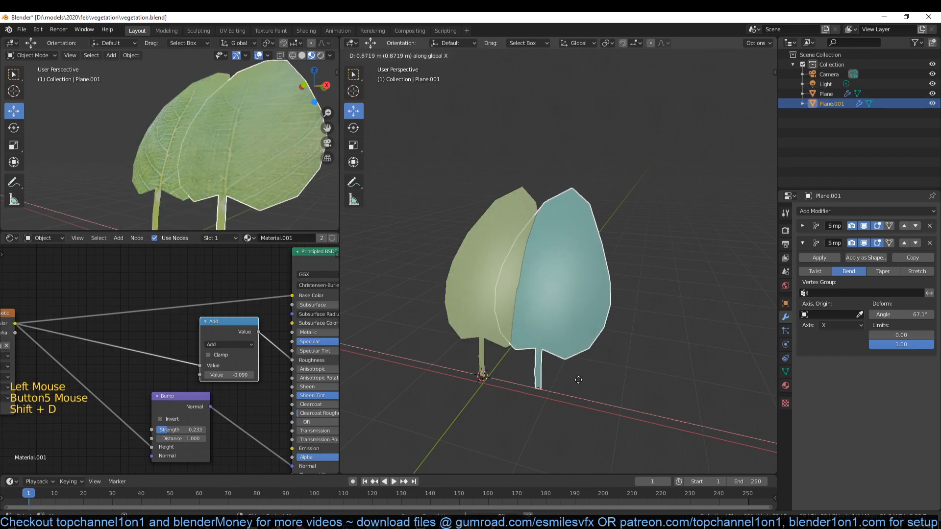
{"action": "left_click", "coordinate": [589, 392]}
Rename the original leaf object as "leaf".
{"action": "left_click", "coordinate": [494, 295]}
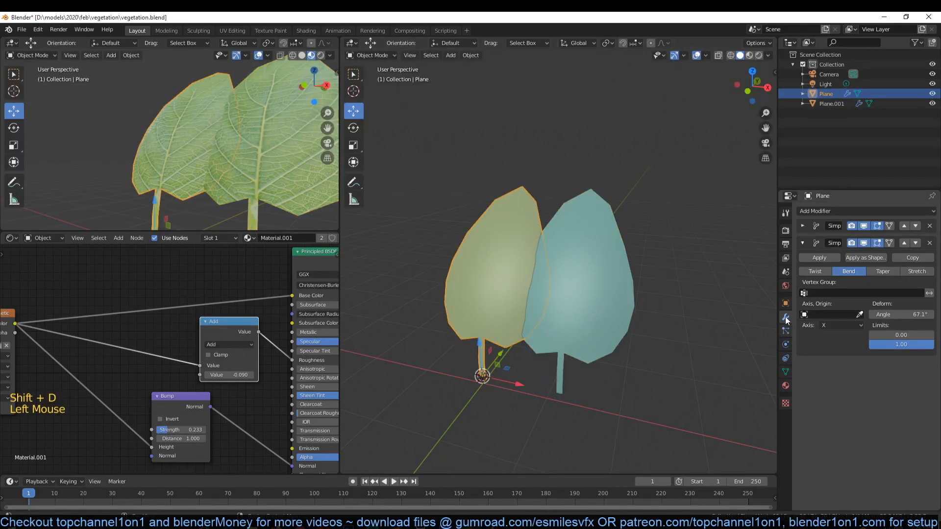
{"action": "left_click", "coordinate": [786, 304]}
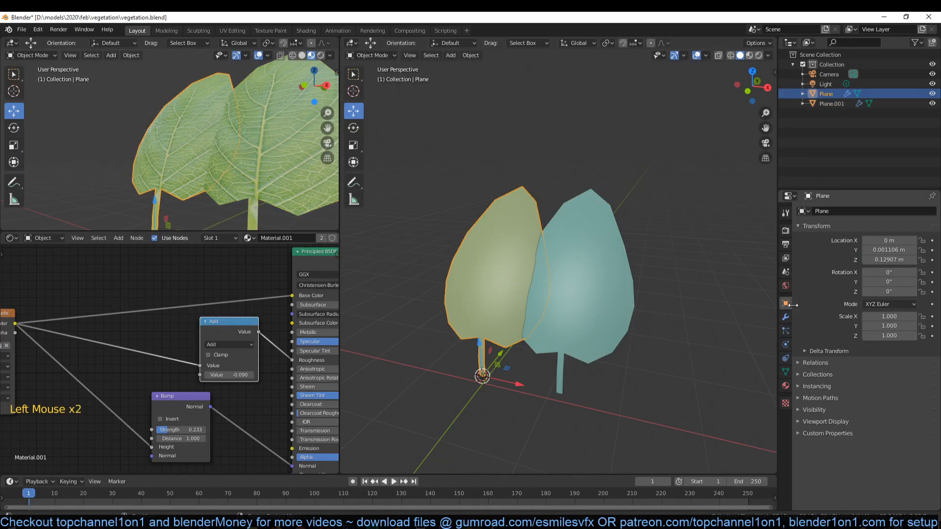
{"action": "left_click", "coordinate": [835, 214]}
{"action": "type", "text": "lea"}
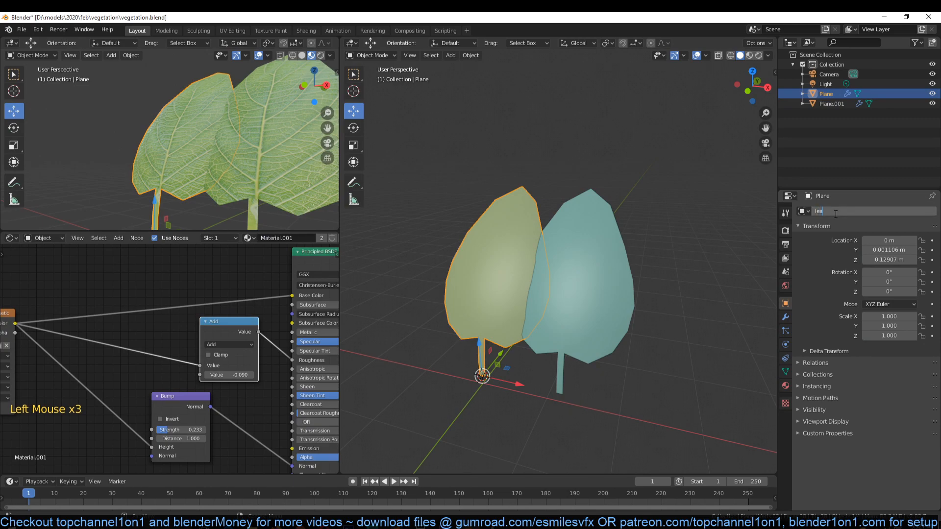
{"action": "key", "text": "Return"}
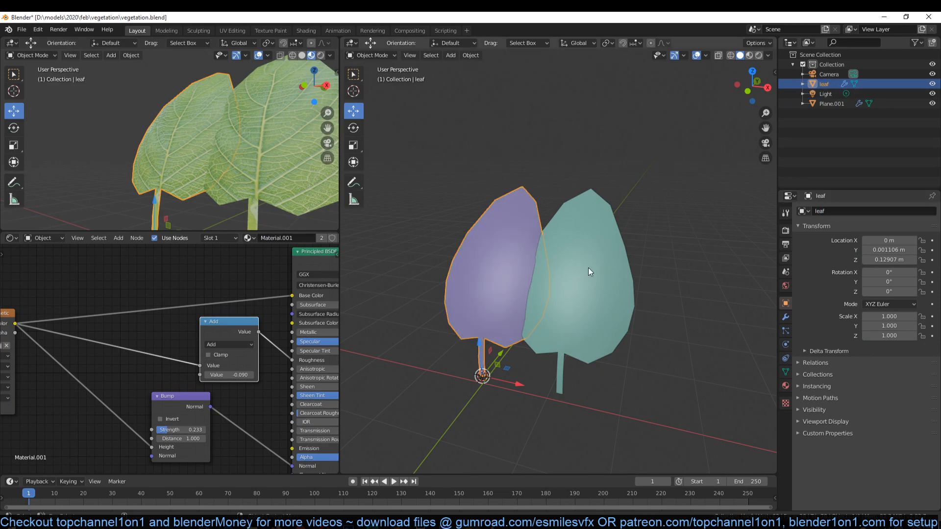
Rename the duplicated leaf object as "leaf 2".
{"action": "left_click", "coordinate": [599, 270]}
{"action": "left_click", "coordinate": [848, 208]}
{"action": "key", "text": "BackSpace"}
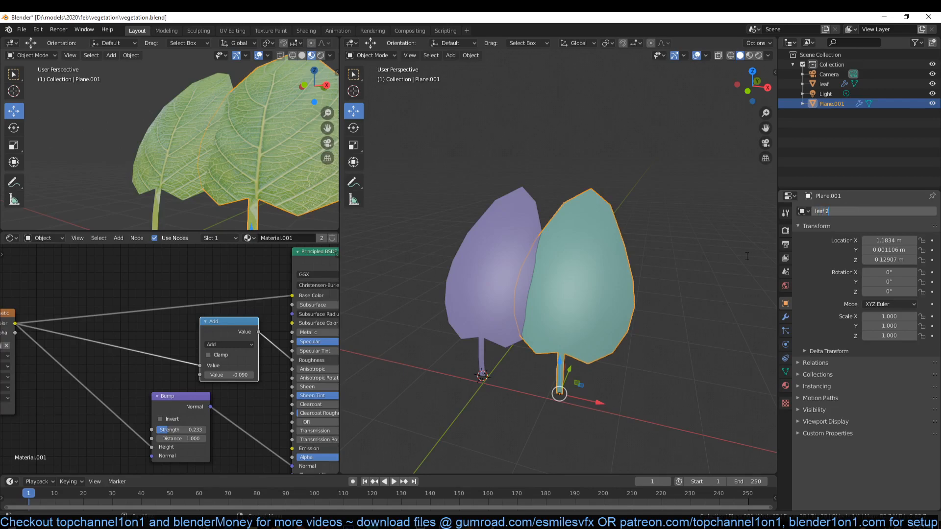
{"action": "key", "text": "Return"}
Move leaf 2 into a new collection named "backup" and exclude that collection from the view layer.
{"action": "left_click", "coordinate": [617, 287]}
{"action": "key", "text": "m"}
{"action": "left_click", "coordinate": [616, 315]}
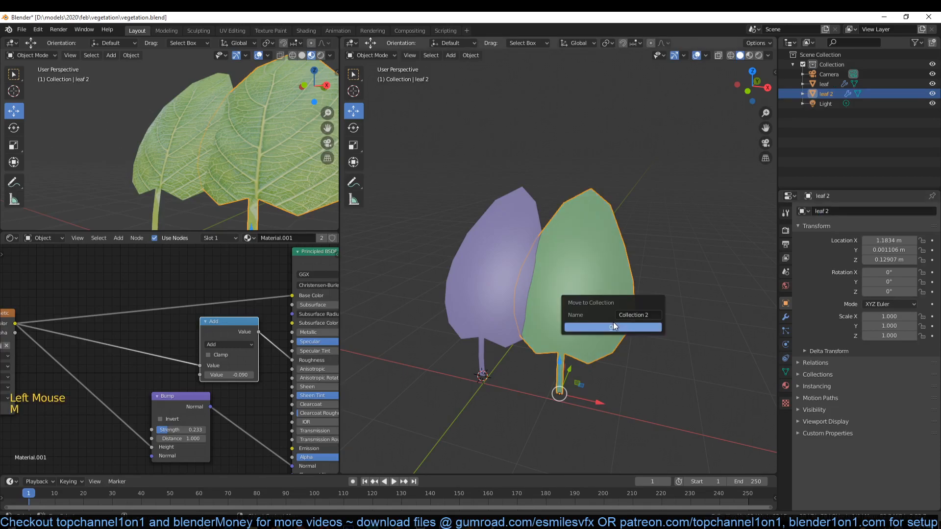
{"action": "type", "text": "backup"}
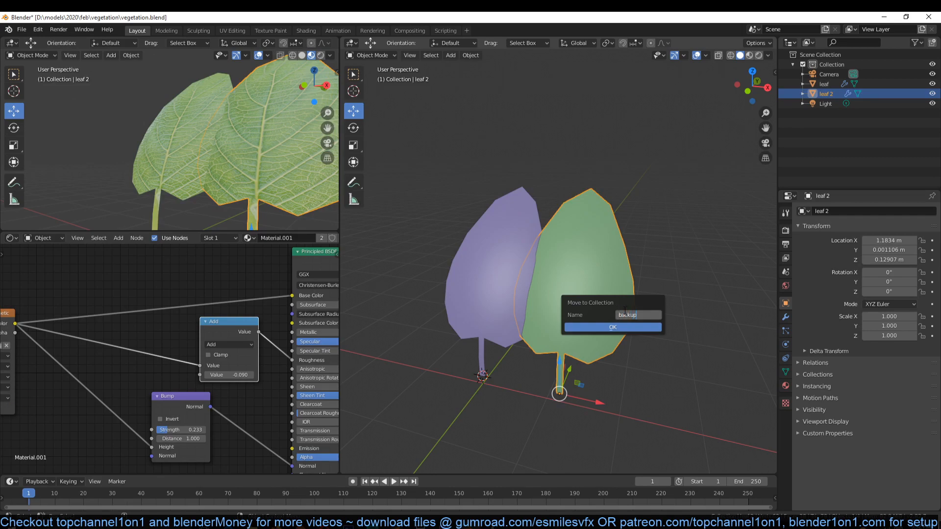
{"action": "key", "text": "Return"}
{"action": "left_click", "coordinate": [612, 327]}
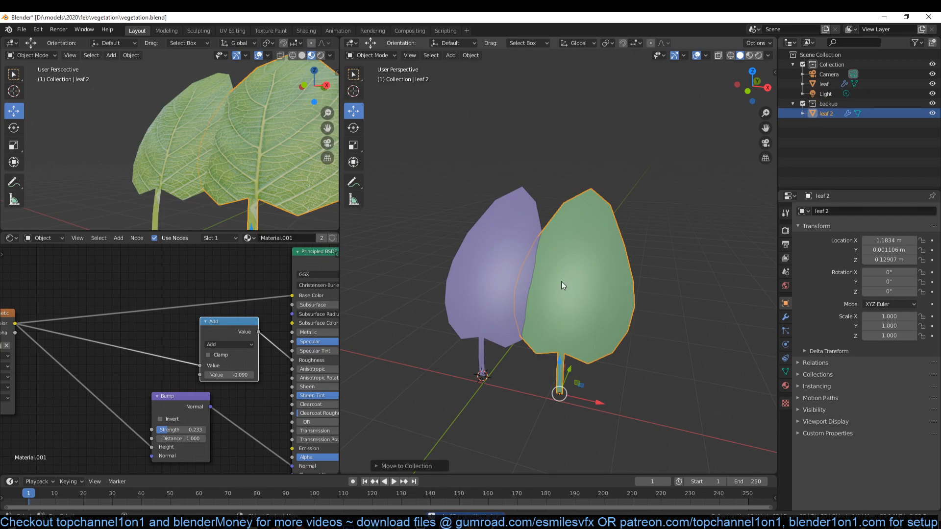
{"action": "left_click", "coordinate": [803, 103]}
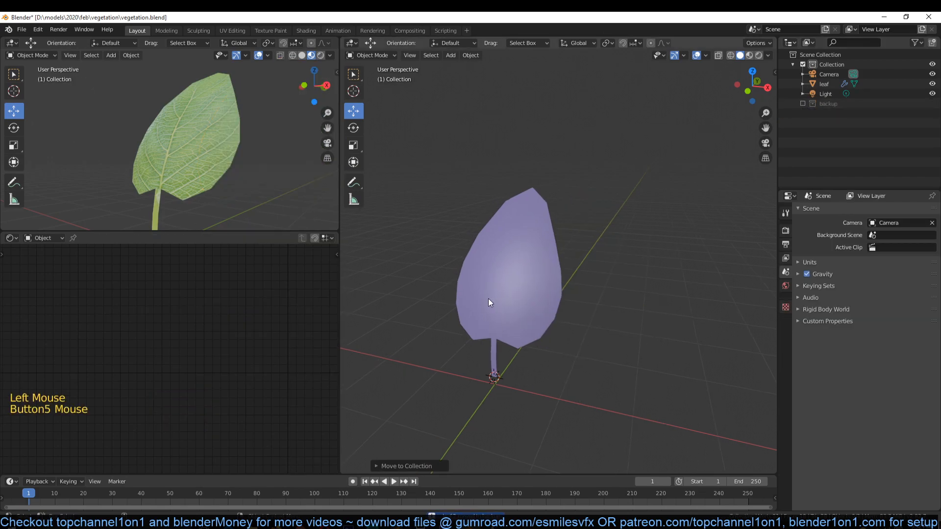
Clear the location of the remaining leaf object so it sits at the world origin.
{"action": "left_click", "coordinate": [528, 305]}
{"action": "key", "text": "alt+g"}
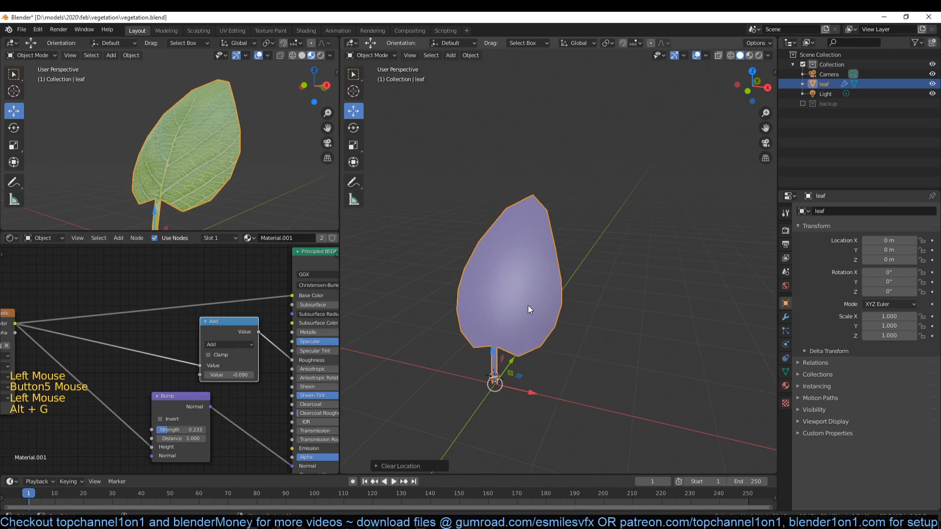
{"action": "key", "text": "KP_Decimal"}
{"action": "scroll", "coordinate": [525, 307], "scroll_direction": "down", "scroll_amount": 2}
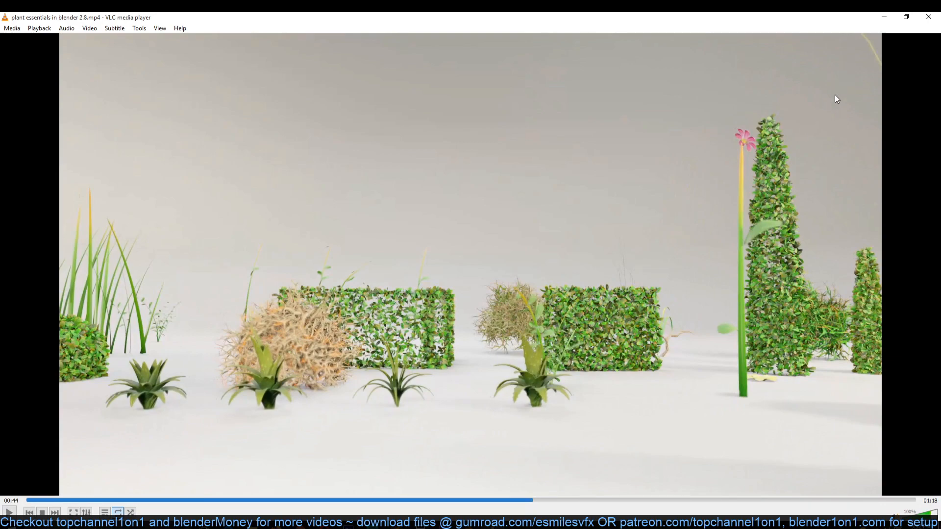
{"action": "left_click", "coordinate": [884, 18]}
{"action": "left_click", "coordinate": [507, 284]}
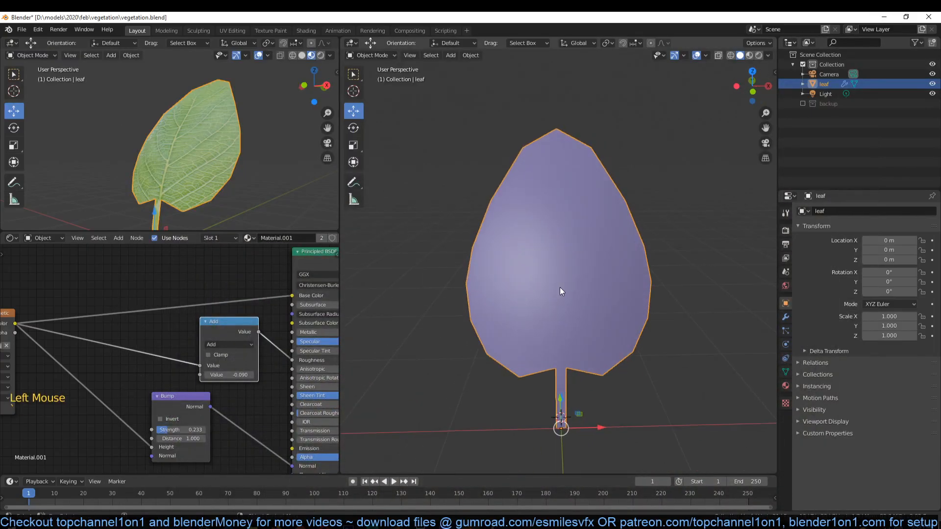
Add a cube and move it beside the leaf to about -2.26 m on the X axis.
{"action": "scroll", "coordinate": [560, 287], "scroll_direction": "down", "scroll_amount": 4}
{"action": "scroll", "coordinate": [551, 307], "scroll_direction": "up", "scroll_amount": 1}
{"action": "middle_click_drag", "start_coordinate": [551, 307], "coordinate": [630, 292]}
{"action": "scroll", "coordinate": [623, 279], "scroll_direction": "down", "scroll_amount": 2}
{"action": "key", "text": "shift+a"}
{"action": "mouse_move", "coordinate": [617, 265]}
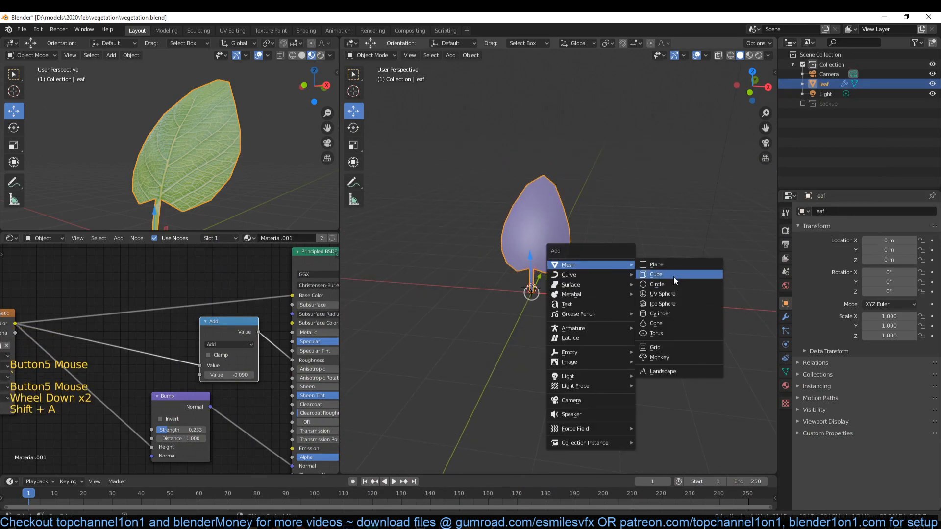
{"action": "left_click", "coordinate": [673, 275]}
{"action": "left_click_drag", "start_coordinate": [575, 294], "coordinate": [487, 283]}
{"action": "scroll", "coordinate": [230, 200], "scroll_direction": "down", "scroll_amount": 4}
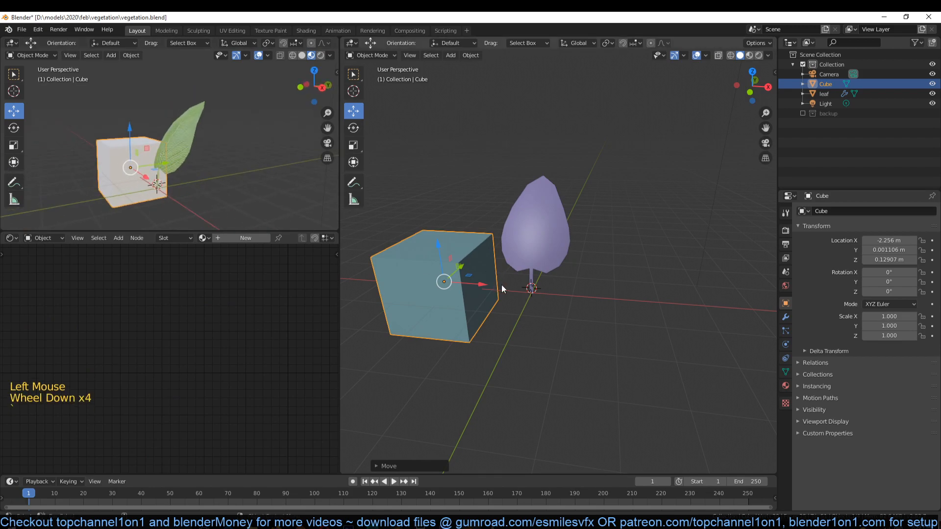
Scale the cube to about 0.44 along Y and raise it to about 1.12 m on Z.
{"action": "key", "text": "s"}
{"action": "key", "text": "x"}
{"action": "key", "text": "y"}
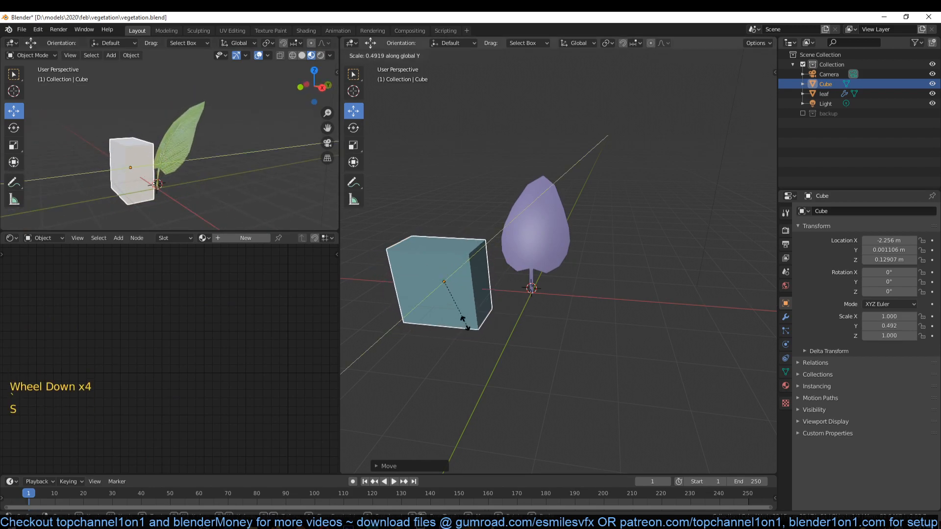
{"action": "left_click", "coordinate": [463, 320]}
{"action": "left_click_drag", "start_coordinate": [438, 246], "coordinate": [431, 207]}
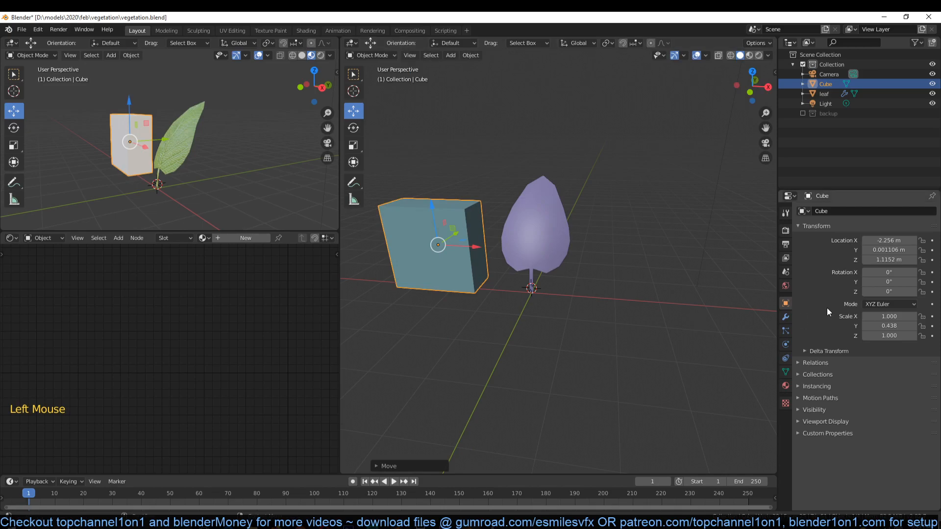
Apply the cube's scale and keep the cube selected.
{"action": "key", "text": "ctrl+a"}
{"action": "left_click", "coordinate": [447, 282]}
{"action": "scroll", "coordinate": [490, 289], "scroll_direction": "up", "scroll_amount": 2}
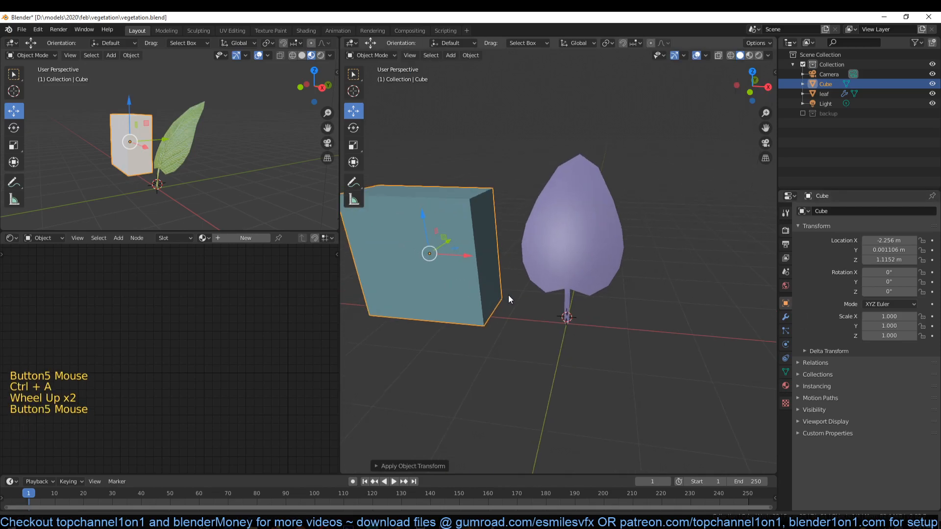
{"action": "left_click", "coordinate": [567, 269]}
{"action": "left_click", "coordinate": [510, 286]}
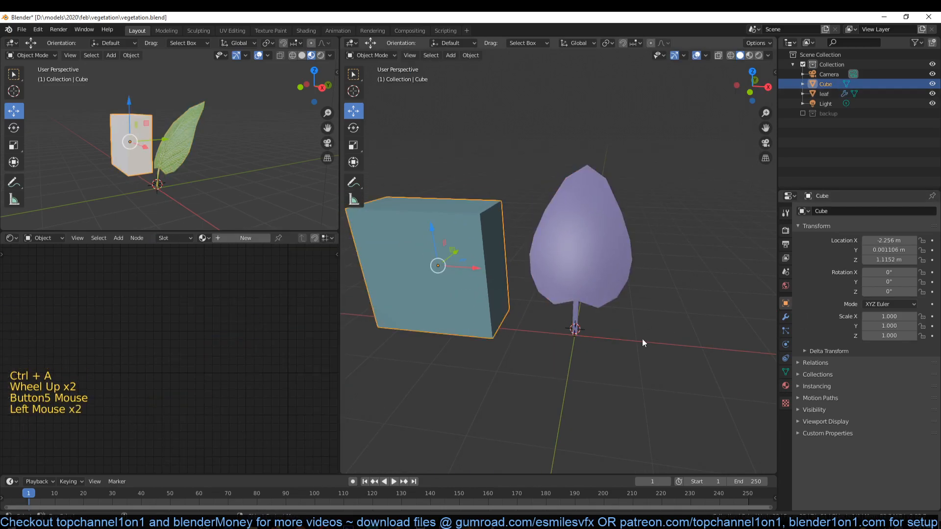
Add a particle system to the cube and name its settings "leaves trimed".
{"action": "left_click", "coordinate": [786, 331]}
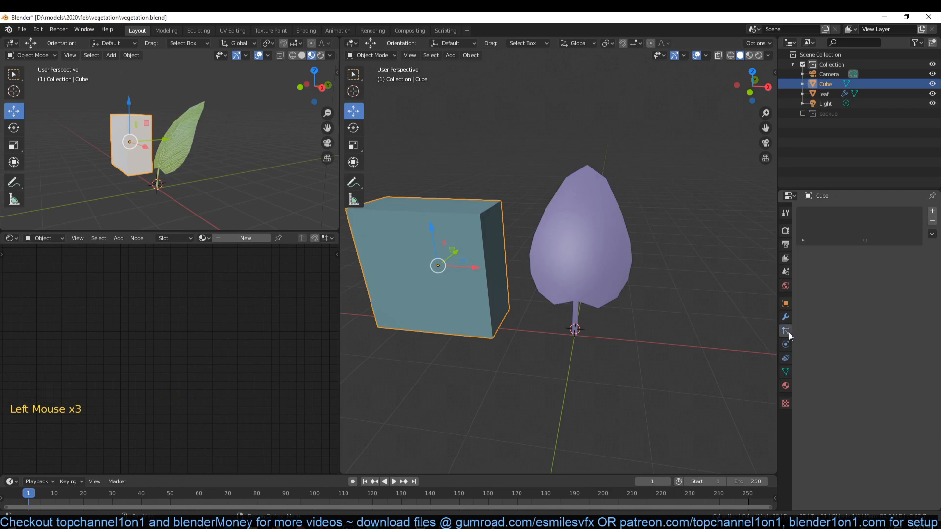
{"action": "left_click", "coordinate": [932, 211]}
{"action": "left_click", "coordinate": [859, 255]}
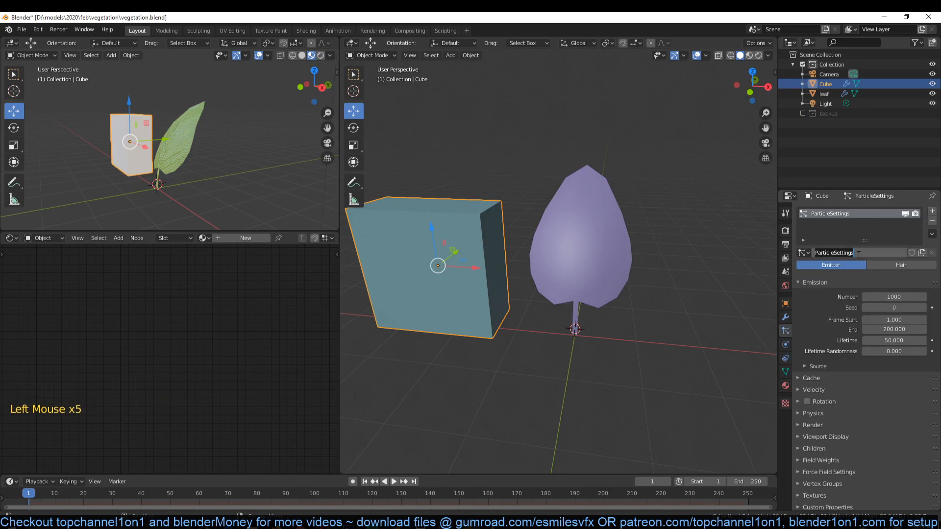
{"action": "type", "text": "leaves"}
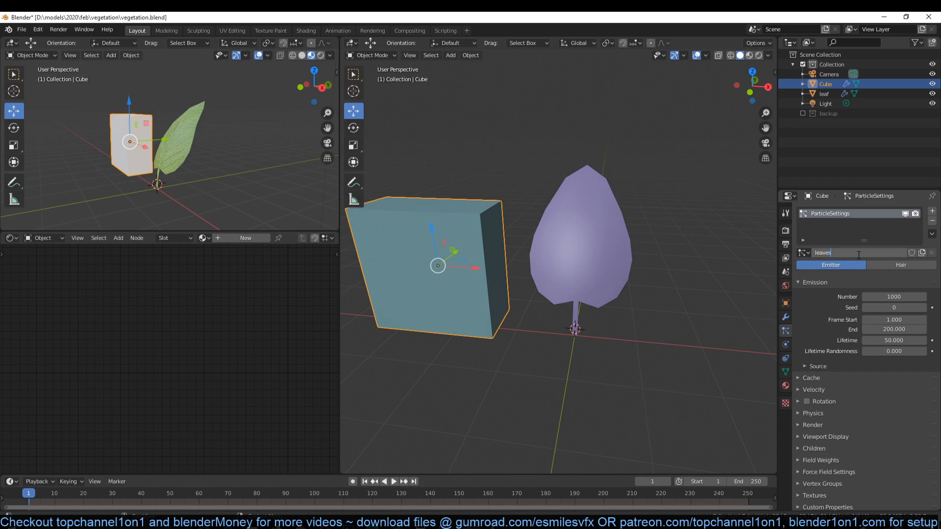
{"action": "left_click", "coordinate": [841, 254]}
{"action": "type", "text": "trimmed"}
{"action": "key", "text": "Return"}
{"action": "double_click", "coordinate": [843, 254]}
{"action": "left_click", "coordinate": [843, 231]}
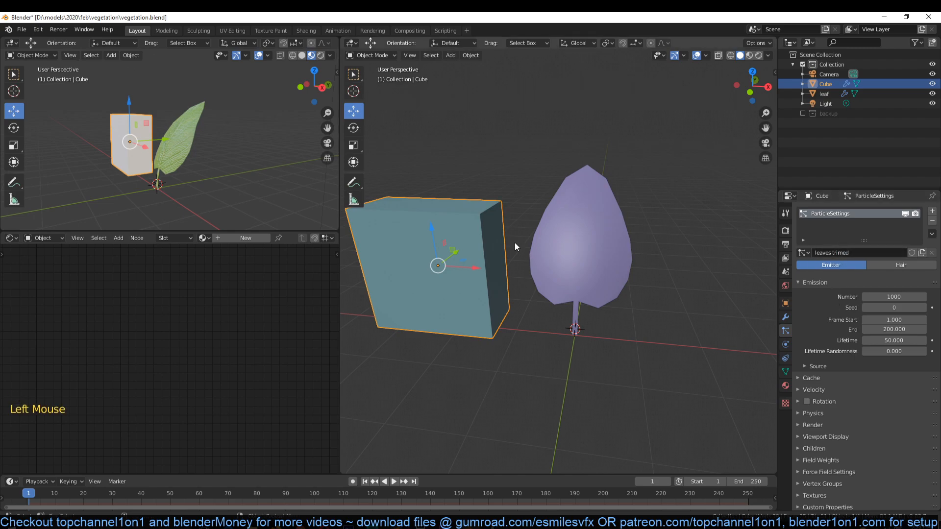
Change the cube's particle system type to Hair, then select the leaf.
{"action": "middle_click_drag", "start_coordinate": [531, 250], "coordinate": [543, 261], "text": "shift"}
{"action": "left_click", "coordinate": [576, 254]}
{"action": "left_click", "coordinate": [488, 252]}
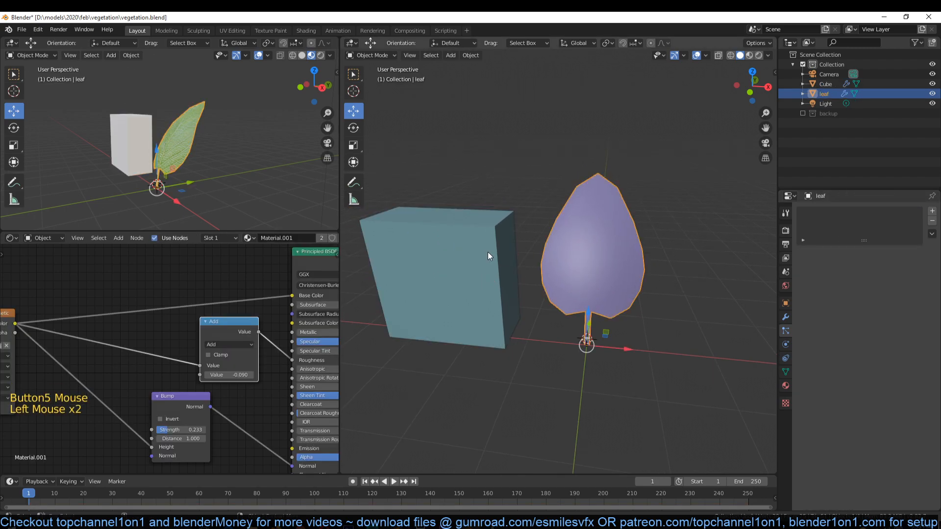
{"action": "left_click", "coordinate": [901, 265]}
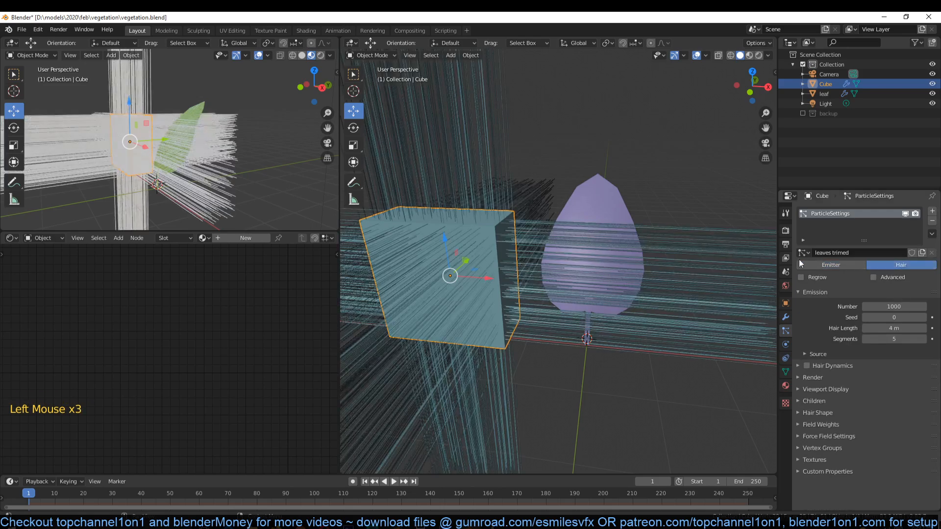
{"action": "middle_click_drag", "start_coordinate": [418, 257], "coordinate": [489, 243]}
{"action": "left_click", "coordinate": [615, 201]}
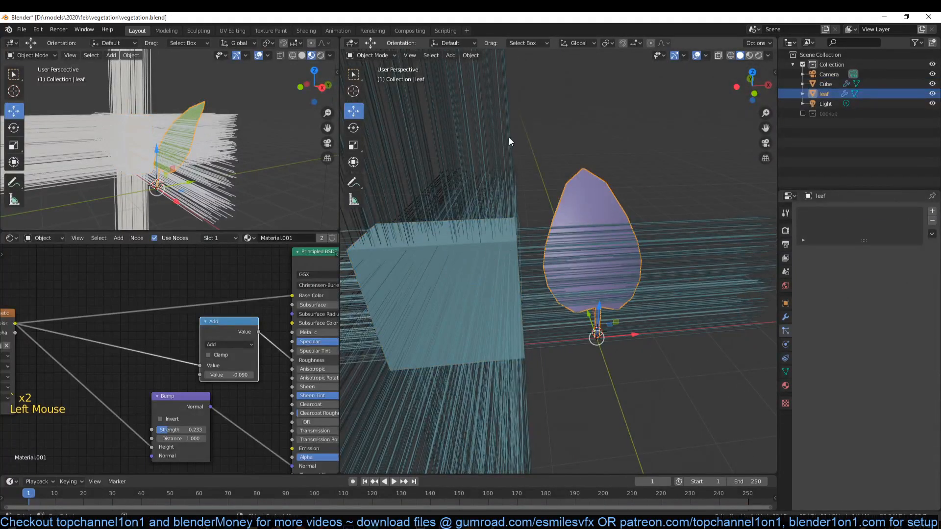
Render the cube's hair particles as an object, using the leaf as the instance object.
{"action": "left_click", "coordinate": [515, 245]}
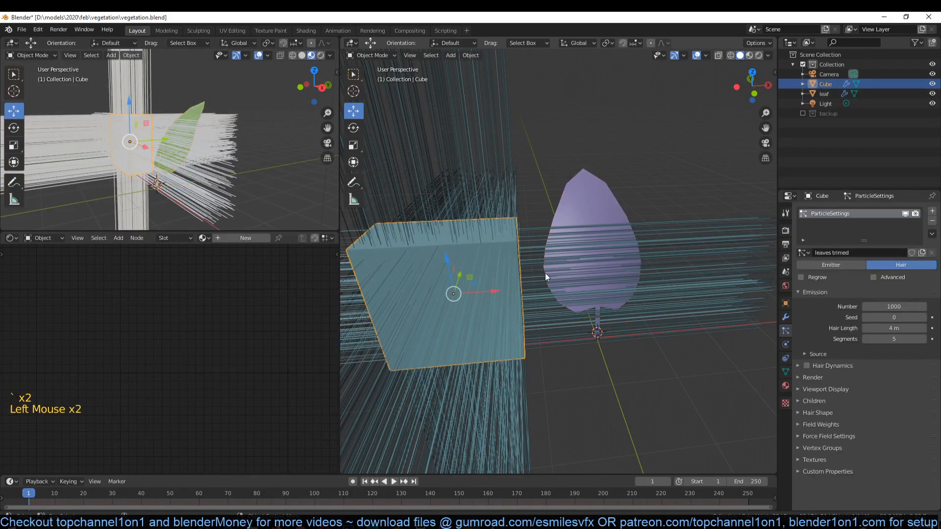
{"action": "left_click", "coordinate": [807, 378]}
{"action": "left_click", "coordinate": [893, 392]}
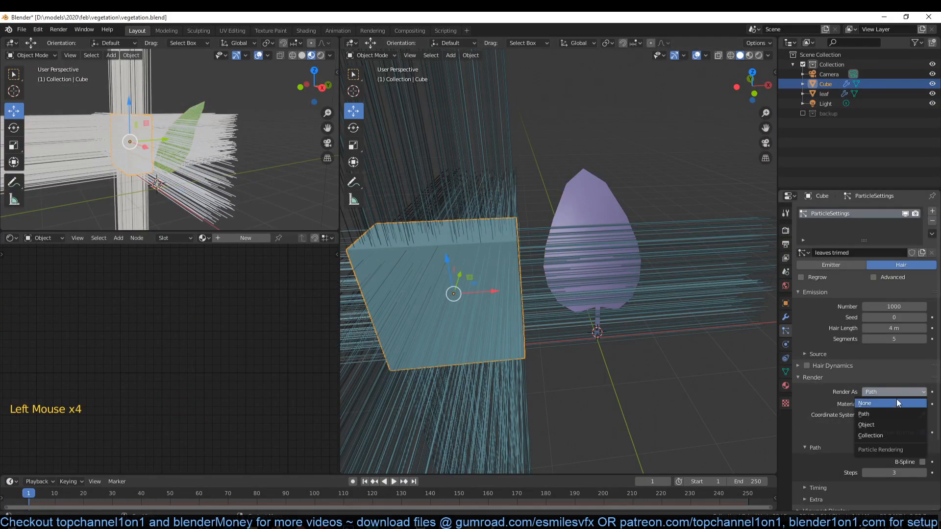
{"action": "left_click", "coordinate": [890, 424]}
{"action": "left_click", "coordinate": [922, 463]}
{"action": "left_click", "coordinate": [623, 261]}
{"action": "middle_click_drag", "start_coordinate": [623, 260], "coordinate": [502, 305]}
{"action": "middle_click_drag", "start_coordinate": [502, 305], "coordinate": [688, 357], "text": "shift"}
{"action": "key", "text": "alt+a"}
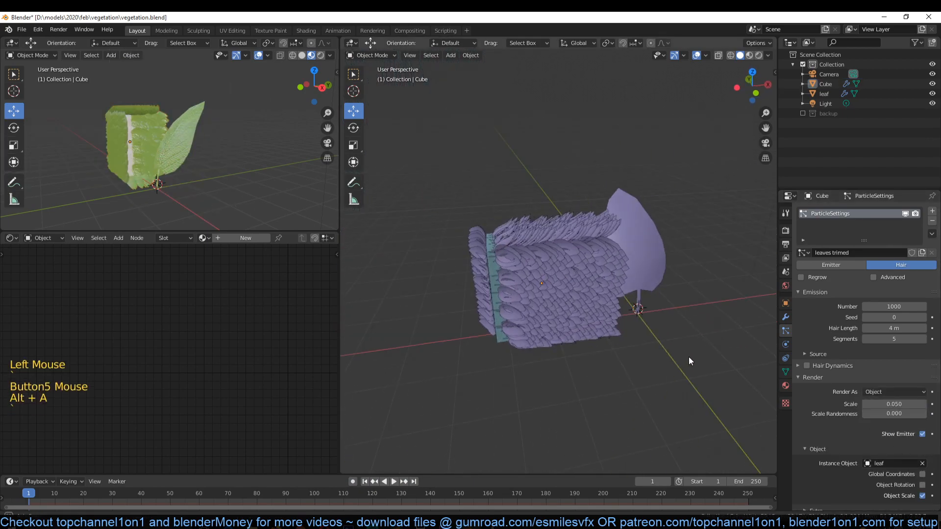
Examine the leaf coverage and direction on the cube's sides and top in both the solid and textured views.
{"action": "scroll", "coordinate": [584, 357], "scroll_direction": "up", "scroll_amount": 5}
{"action": "middle_click_drag", "start_coordinate": [584, 357], "coordinate": [462, 329]}
{"action": "left_click", "coordinate": [604, 281]}
{"action": "scroll", "coordinate": [640, 339], "scroll_direction": "down", "scroll_amount": 4}
{"action": "middle_click_drag", "start_coordinate": [639, 339], "coordinate": [566, 318]}
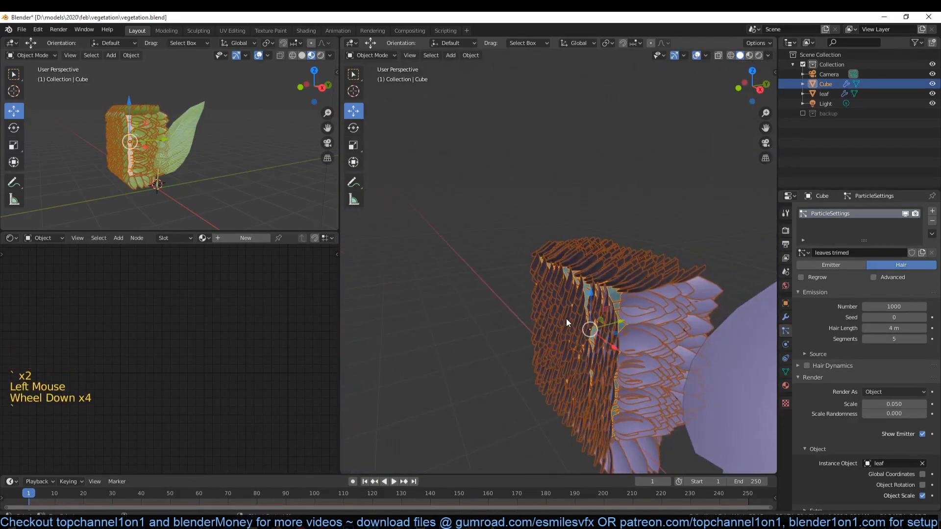
{"action": "scroll", "coordinate": [566, 318], "scroll_direction": "up", "scroll_amount": 3}
{"action": "scroll", "coordinate": [99, 116], "scroll_direction": "up", "scroll_amount": 4}
{"action": "middle_click_drag", "start_coordinate": [99, 115], "coordinate": [152, 172], "text": "shift"}
{"action": "key", "text": "alt+a"}
{"action": "scroll", "coordinate": [251, 169], "scroll_direction": "up", "scroll_amount": 2}
{"action": "scroll", "coordinate": [680, 311], "scroll_direction": "down", "scroll_amount": 4}
{"action": "middle_click_drag", "start_coordinate": [680, 311], "coordinate": [613, 296]}
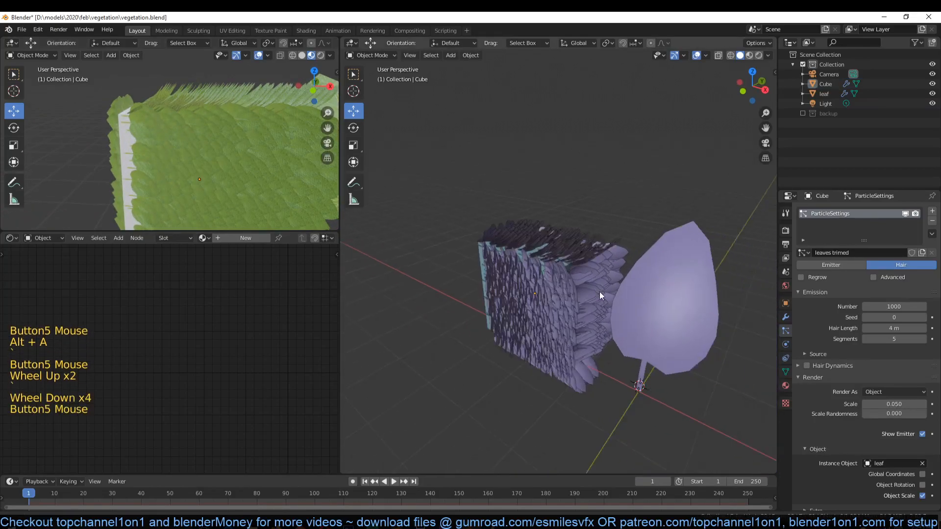
{"action": "scroll", "coordinate": [513, 267], "scroll_direction": "up", "scroll_amount": 3}
{"action": "middle_click_drag", "start_coordinate": [513, 267], "coordinate": [613, 287]}
{"action": "scroll", "coordinate": [578, 293], "scroll_direction": "down", "scroll_amount": 4}
{"action": "scroll", "coordinate": [613, 287], "scroll_direction": "up", "scroll_amount": 3}
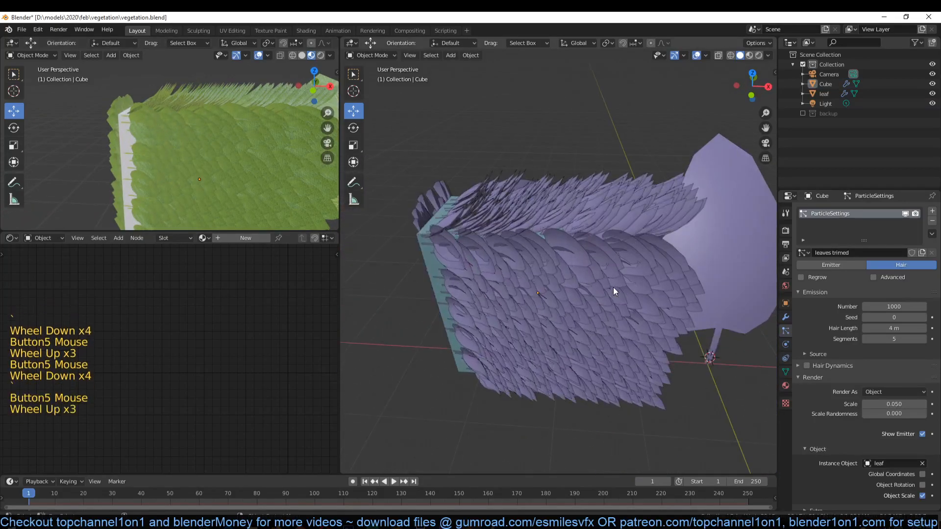
{"action": "left_click", "coordinate": [613, 287]}
{"action": "middle_click_drag", "start_coordinate": [690, 289], "coordinate": [543, 270]}
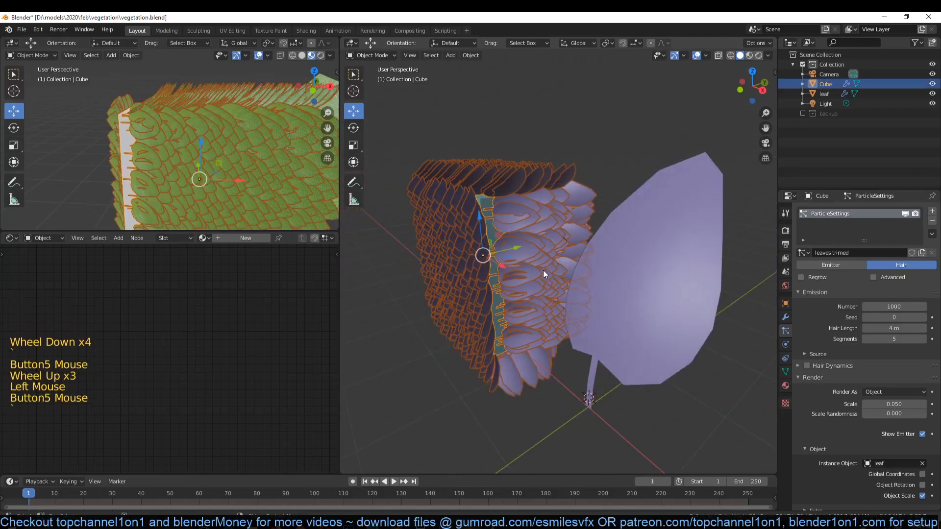
Scale the leaf object down to about 0.33 of its size so the scattered leaves shrink with it.
{"action": "left_click", "coordinate": [640, 279]}
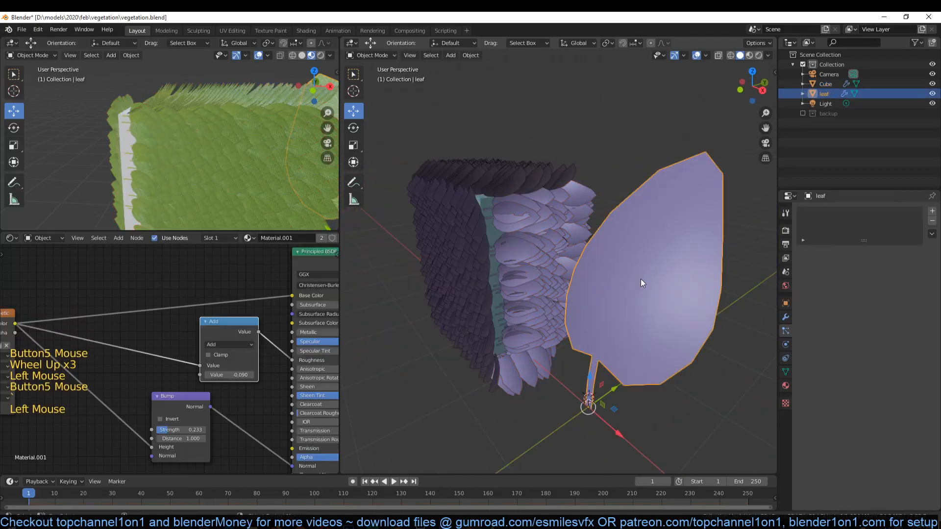
{"action": "left_click", "coordinate": [786, 317]}
{"action": "middle_click_drag", "start_coordinate": [551, 242], "coordinate": [576, 251]}
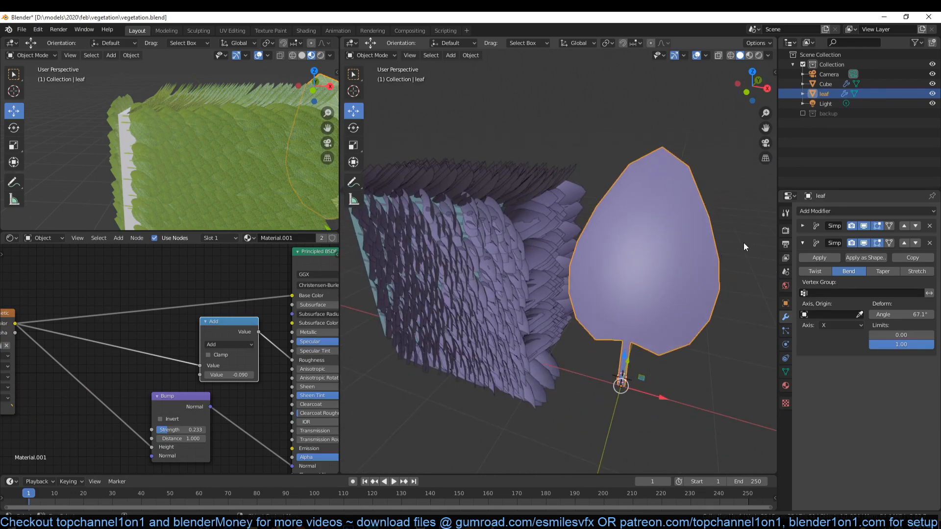
{"action": "key", "text": "s"}
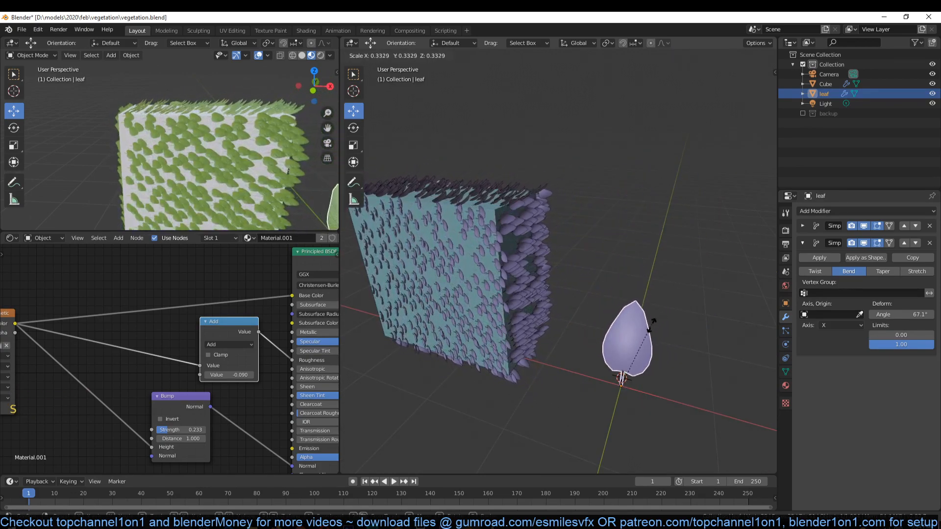
{"action": "left_click", "coordinate": [646, 333]}
{"action": "scroll", "coordinate": [490, 216], "scroll_direction": "down", "scroll_amount": 3}
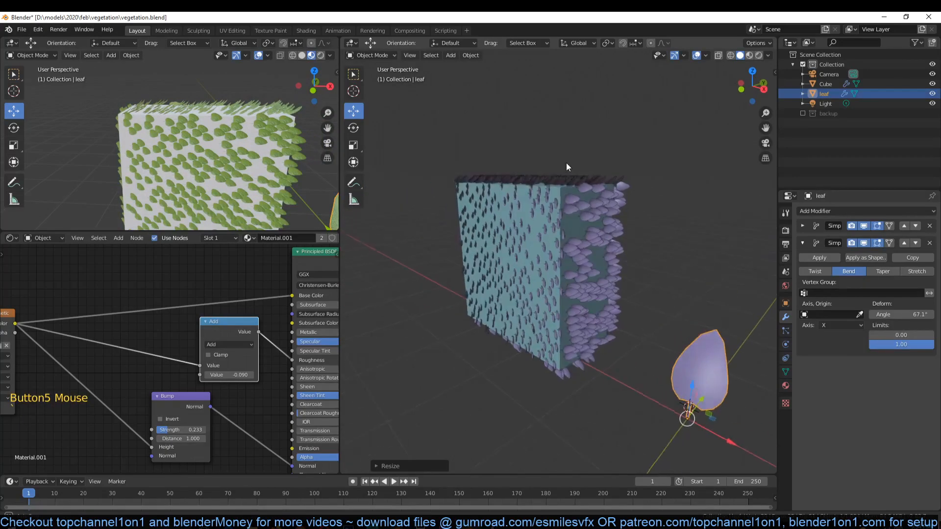
{"action": "left_click", "coordinate": [560, 183]}
{"action": "left_click", "coordinate": [718, 348]}
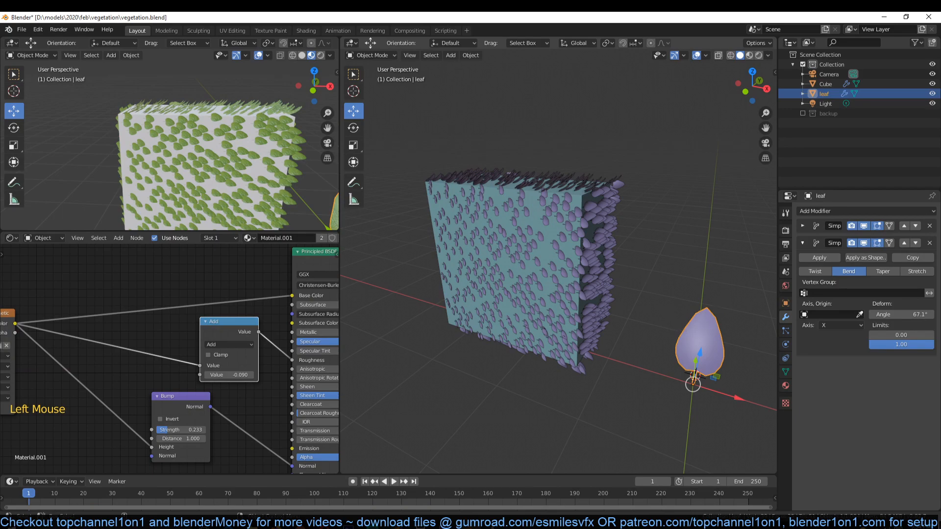
{"action": "key", "text": "s"}
{"action": "key", "text": "s"}
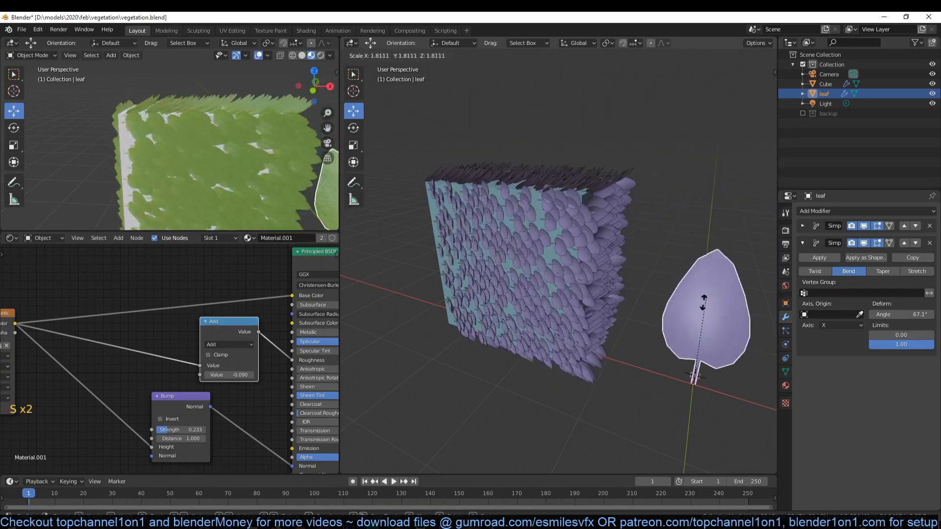
{"action": "right_click", "coordinate": [699, 295]}
Select the cube and show its particle settings.
{"action": "left_click", "coordinate": [618, 236]}
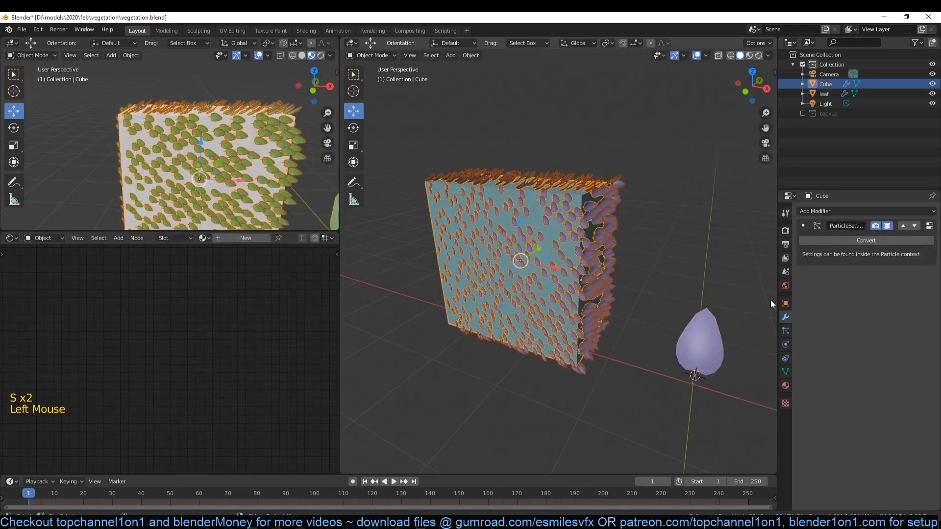
{"action": "left_click", "coordinate": [785, 330]}
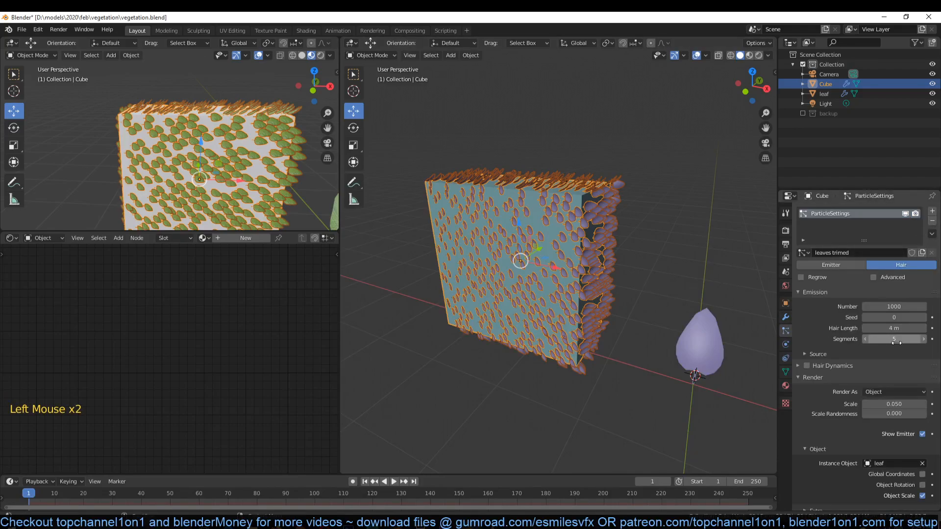
Try a hair length of about 3.41 m for the cube's particles and undo the change.
{"action": "scroll", "coordinate": [893, 340], "scroll_direction": "down", "scroll_amount": 3}
{"action": "left_click_drag", "start_coordinate": [893, 269], "coordinate": [880, 269]}
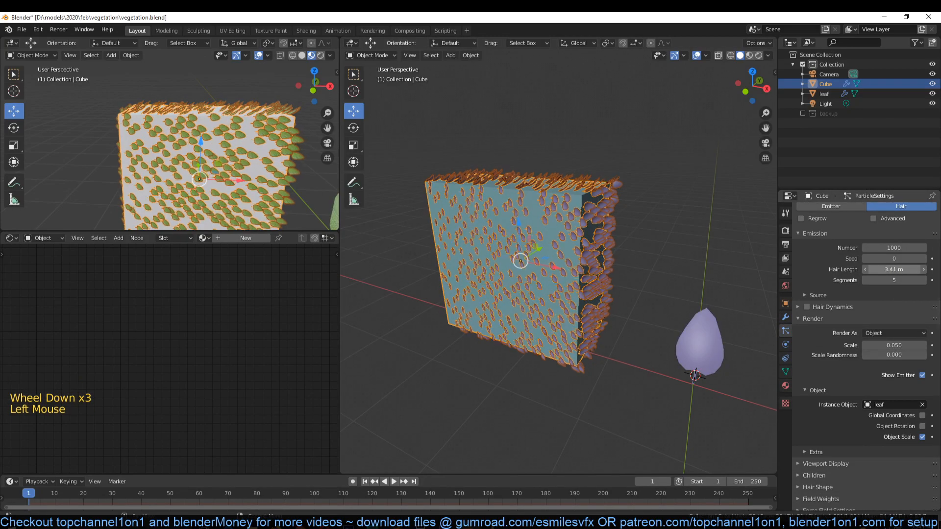
{"action": "key", "text": "ctrl+z"}
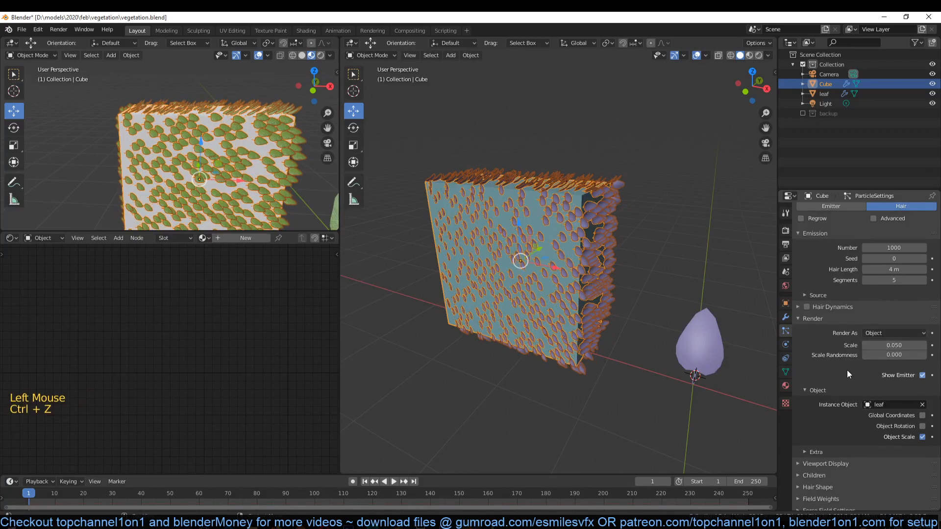
{"action": "scroll", "coordinate": [851, 334], "scroll_direction": "down", "scroll_amount": 1}
{"action": "scroll", "coordinate": [854, 290], "scroll_direction": "up", "scroll_amount": 4}
Enable the advanced hair particle options and expand the velocity settings.
{"action": "left_click", "coordinate": [872, 278]}
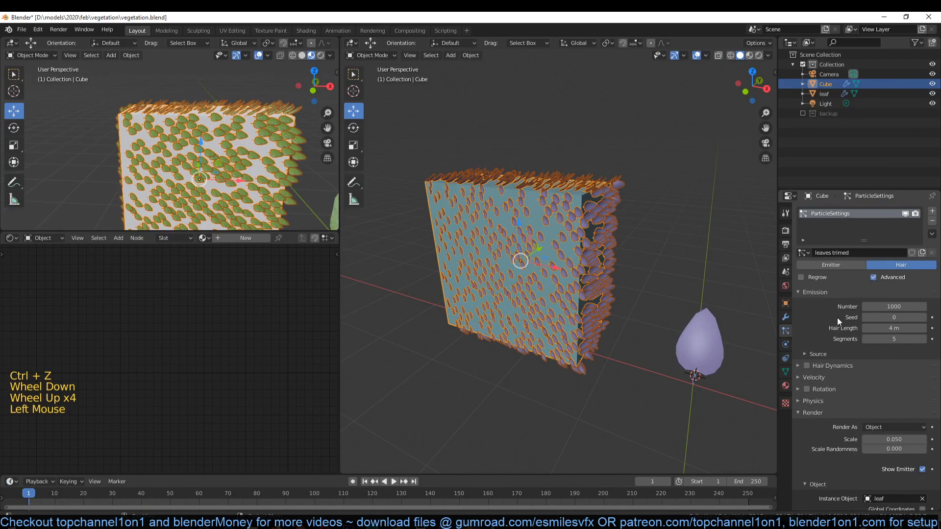
{"action": "left_click", "coordinate": [813, 379]}
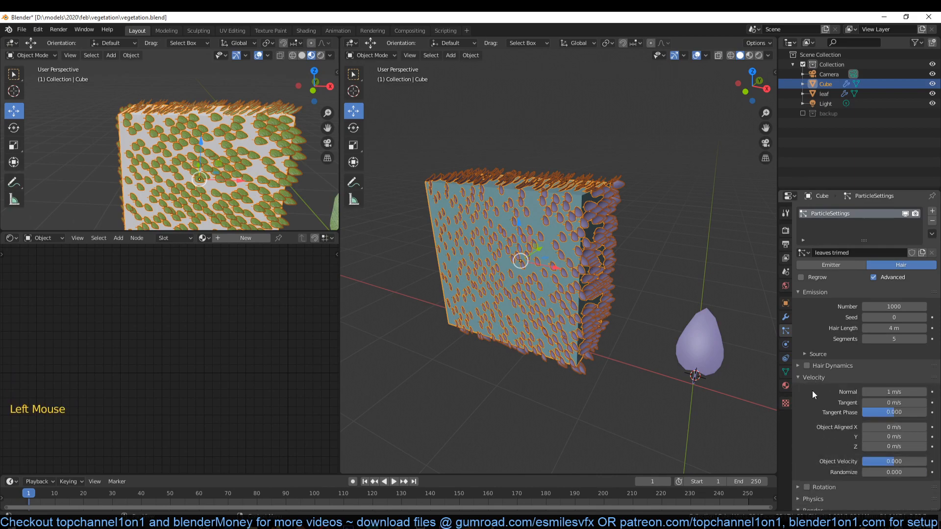
{"action": "scroll", "coordinate": [882, 431], "scroll_direction": "down", "scroll_amount": 1}
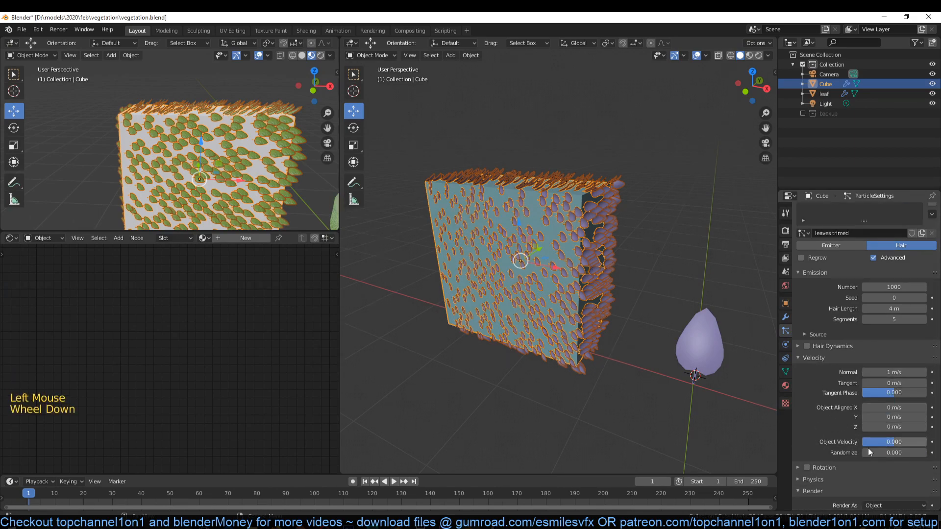
Examine how the leaves are oriented on the cube's front, narrow side and top faces.
{"action": "scroll", "coordinate": [565, 283], "scroll_direction": "up", "scroll_amount": 2}
{"action": "middle_click_drag", "start_coordinate": [555, 287], "coordinate": [571, 245]}
{"action": "middle_click_drag", "start_coordinate": [657, 301], "coordinate": [564, 246]}
{"action": "middle_click_drag", "start_coordinate": [537, 202], "coordinate": [527, 226]}
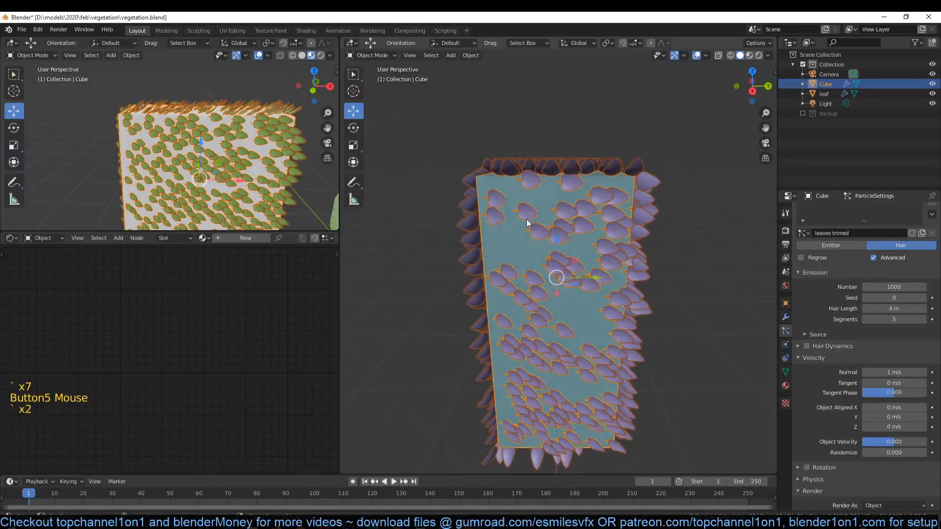
{"action": "middle_click_drag", "start_coordinate": [476, 192], "coordinate": [637, 248]}
{"action": "scroll", "coordinate": [906, 426], "scroll_direction": "down", "scroll_amount": 6}
{"action": "scroll", "coordinate": [733, 373], "scroll_direction": "down", "scroll_amount": 3}
{"action": "middle_click_drag", "start_coordinate": [685, 351], "coordinate": [659, 319], "text": "shift"}
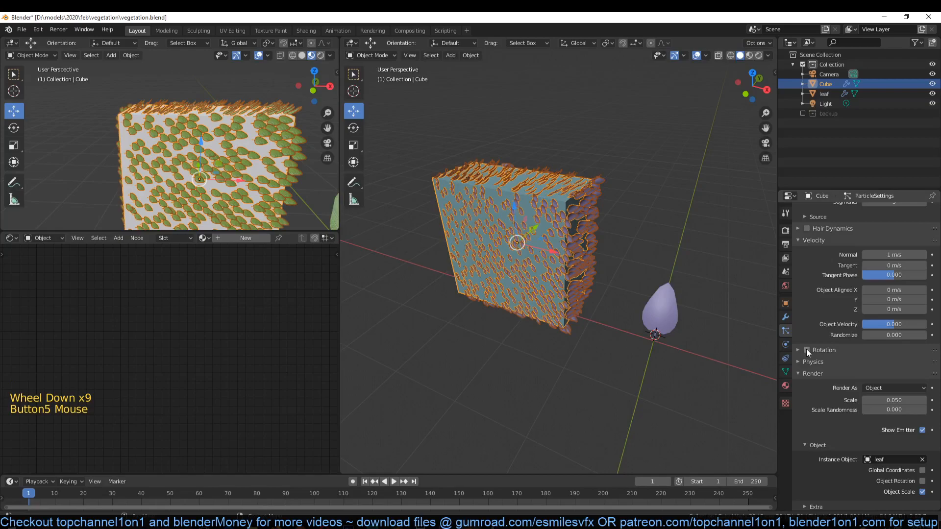
Enable particle rotation and set its orientation axis to Normal.
{"action": "left_click", "coordinate": [806, 349]}
{"action": "left_click", "coordinate": [814, 349]}
{"action": "scroll", "coordinate": [868, 379], "scroll_direction": "up", "scroll_amount": 1}
{"action": "left_click", "coordinate": [884, 384]}
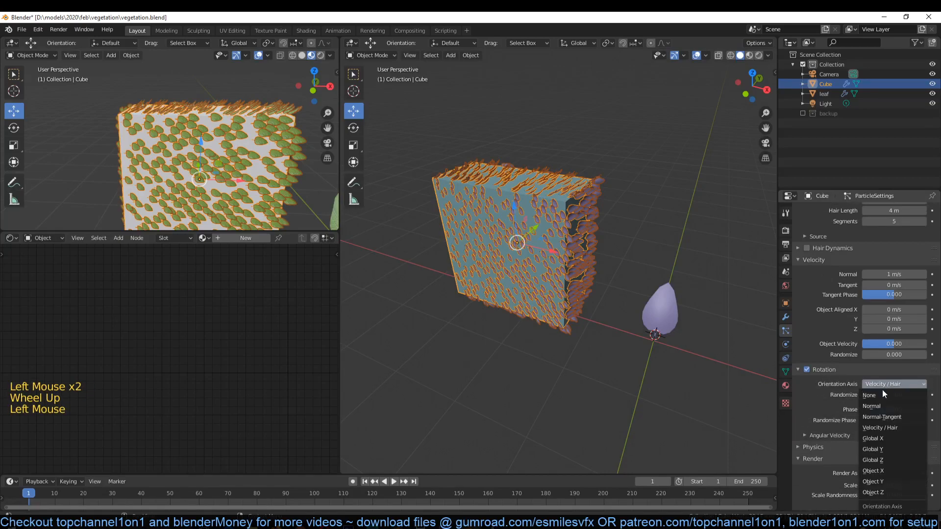
{"action": "left_click", "coordinate": [881, 405]}
{"action": "scroll", "coordinate": [669, 295], "scroll_direction": "up", "scroll_amount": 4}
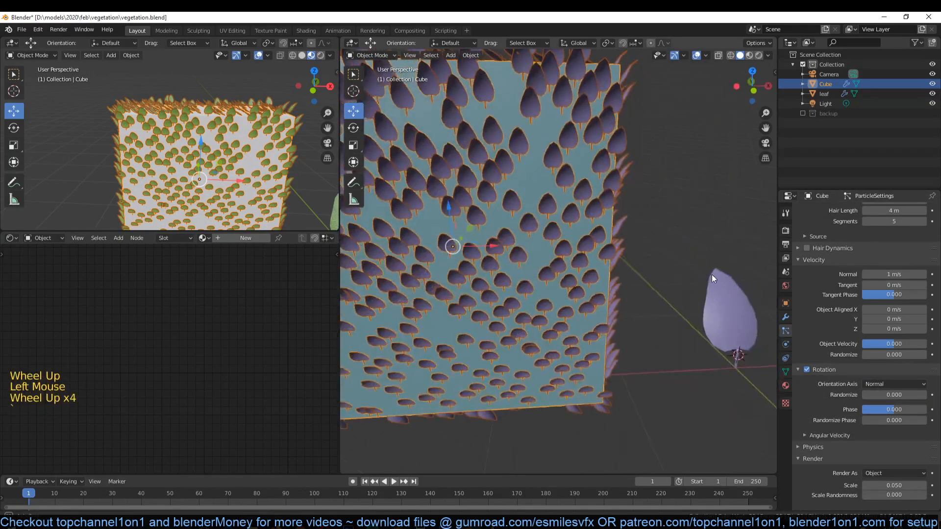
{"action": "middle_click_drag", "start_coordinate": [711, 274], "coordinate": [637, 269]}
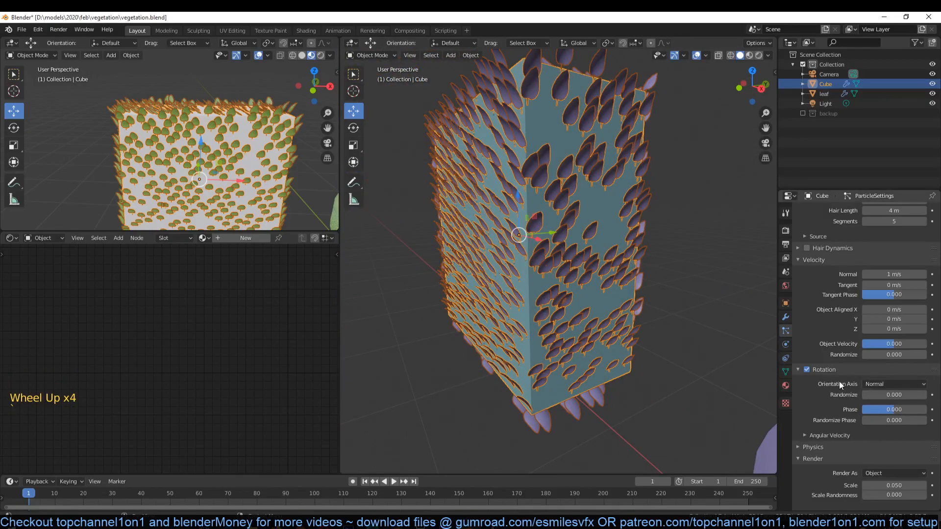
{"action": "left_click", "coordinate": [878, 384]}
{"action": "left_click", "coordinate": [872, 405]}
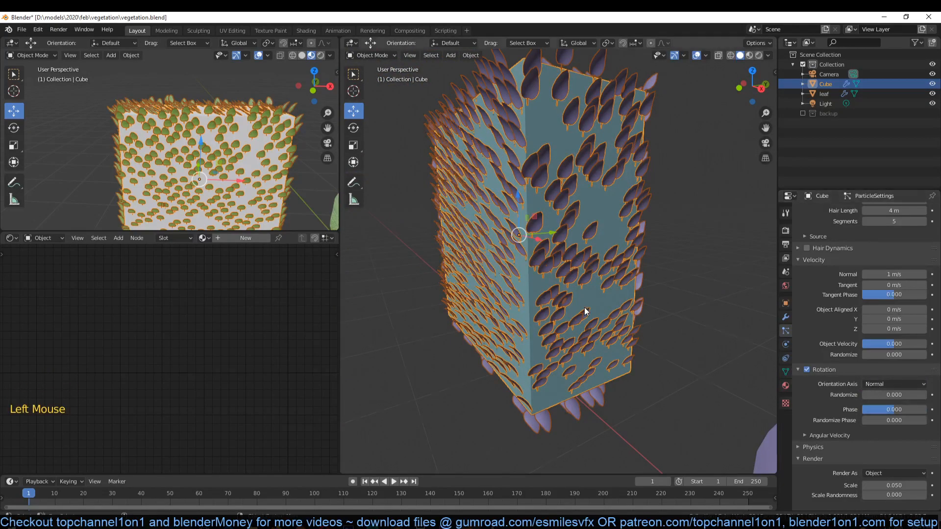
Deselect the cube, select the leaf and show the settings of both its bend modifiers.
{"action": "scroll", "coordinate": [584, 307], "scroll_direction": "down", "scroll_amount": 3}
{"action": "key", "text": "alt+a"}
{"action": "middle_click_drag", "start_coordinate": [551, 253], "coordinate": [534, 282]}
{"action": "middle_click_drag", "start_coordinate": [605, 354], "coordinate": [601, 280]}
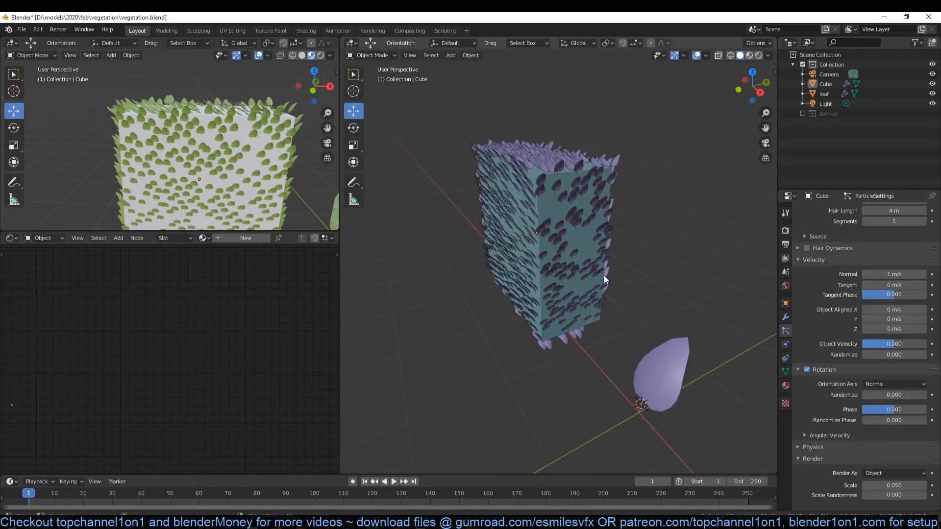
{"action": "left_click", "coordinate": [677, 396]}
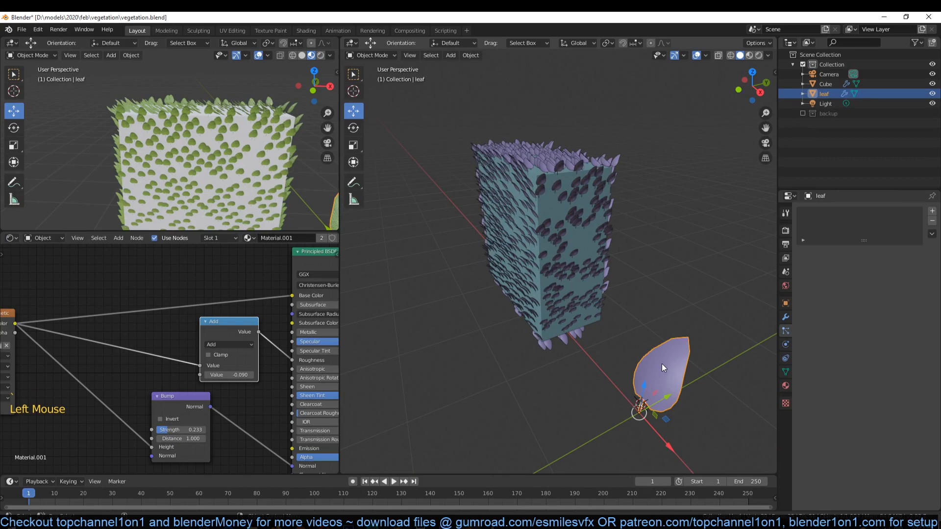
{"action": "left_click", "coordinate": [780, 319]}
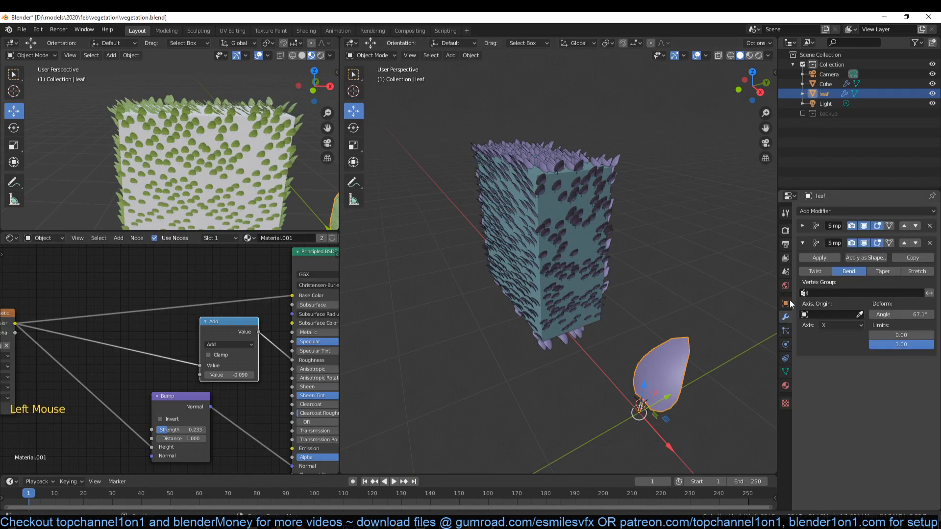
{"action": "left_click", "coordinate": [802, 225]}
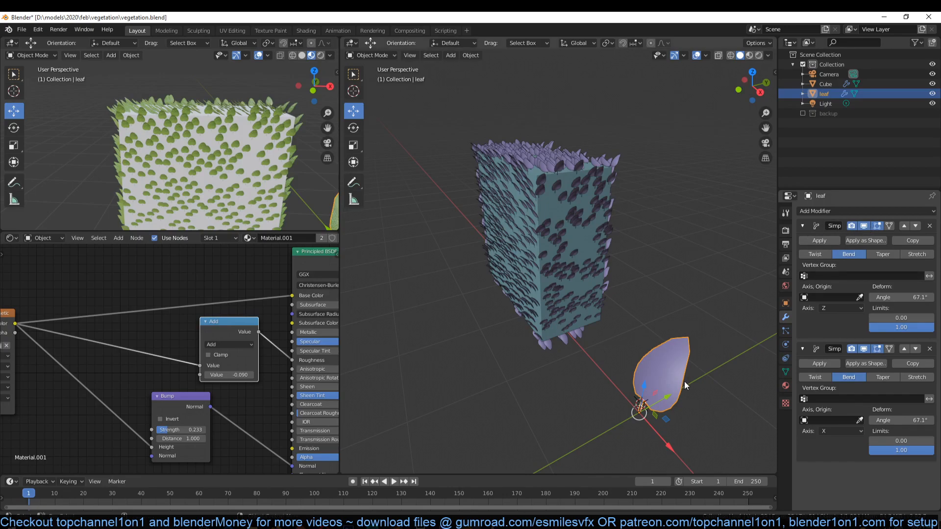
Enter Edit Mode on the leaf and rotate its mesh slightly about the global Z axis.
{"action": "key", "text": "Tab"}
{"action": "key", "text": "r"}
{"action": "key", "text": "x"}
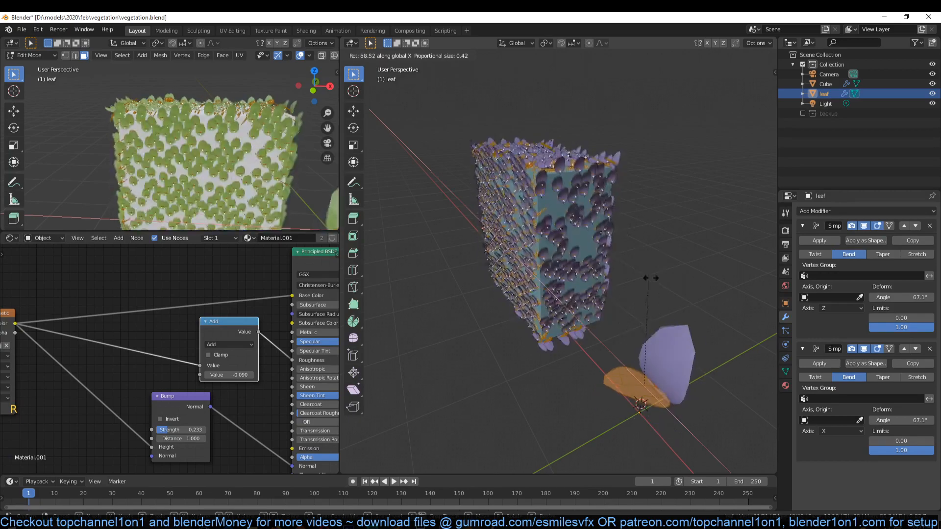
{"action": "key", "text": "Escape"}
{"action": "key", "text": "r"}
{"action": "key", "text": "z"}
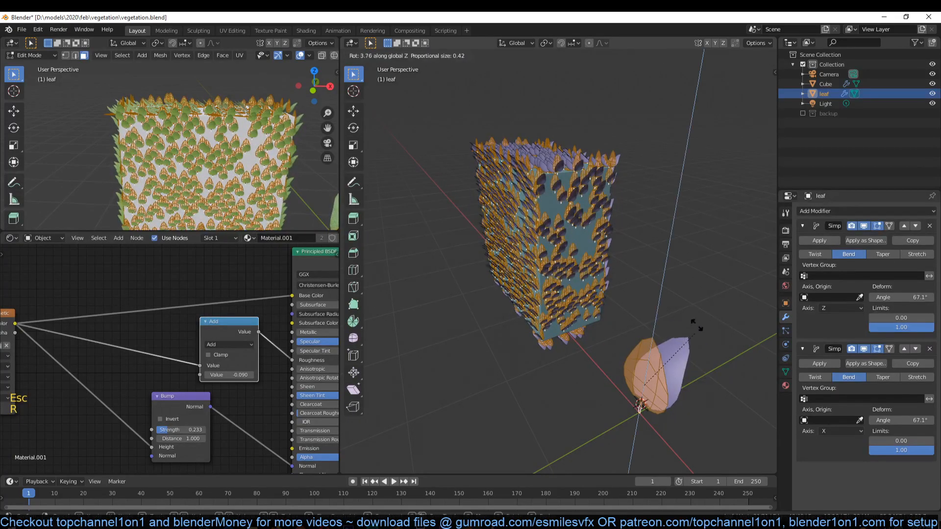
{"action": "left_click", "coordinate": [680, 343]}
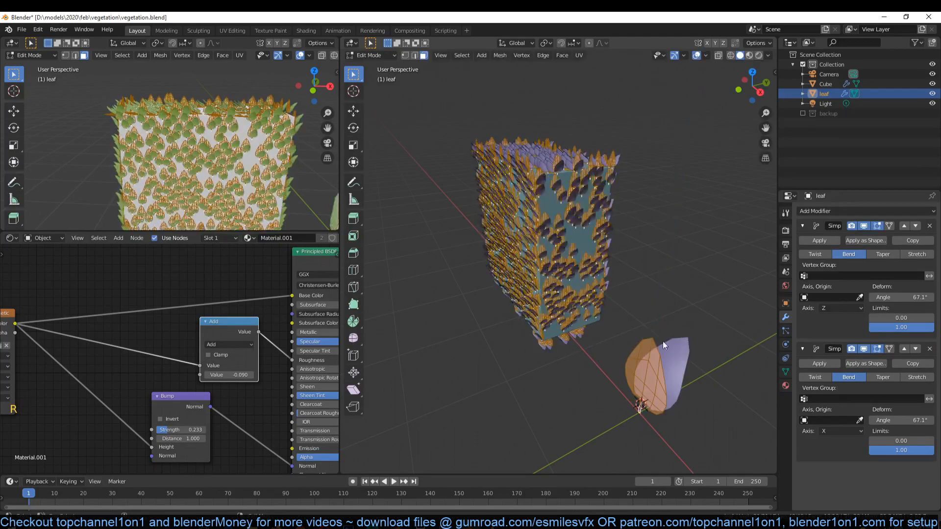
{"action": "key", "text": "Tab"}
{"action": "key", "text": "Tab"}
{"action": "middle_click_drag", "start_coordinate": [689, 408], "coordinate": [674, 271]}
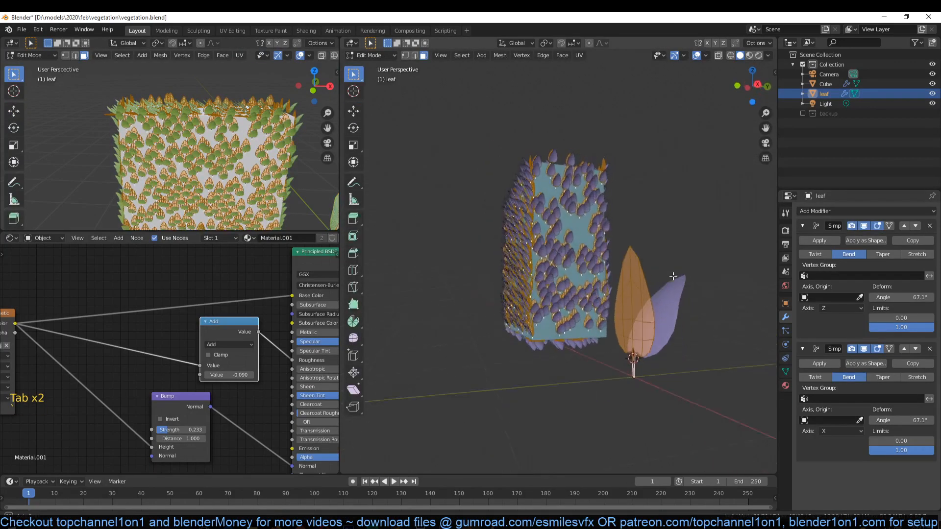
{"action": "key", "text": "r"}
{"action": "key", "text": "x"}
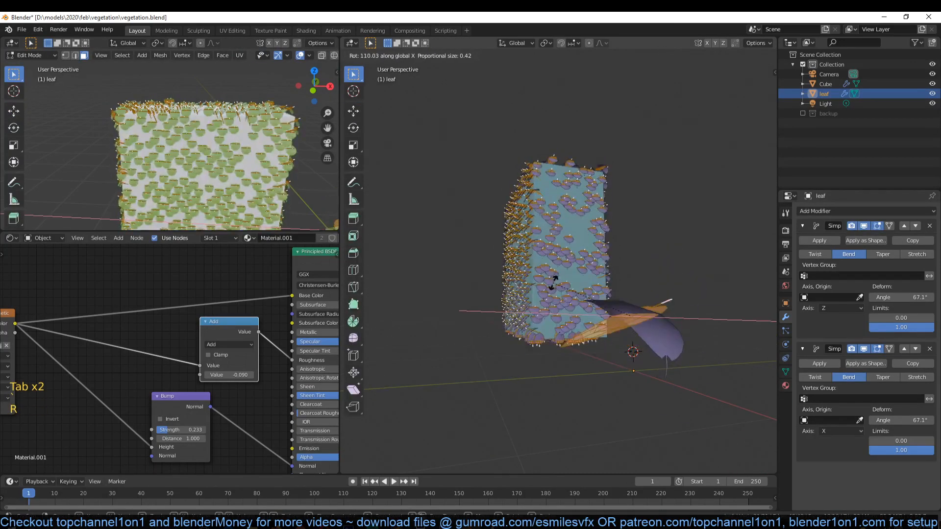
{"action": "right_click", "coordinate": [650, 294]}
Return to Object Mode and apply both bend modifiers on the leaf.
{"action": "key", "text": "Tab"}
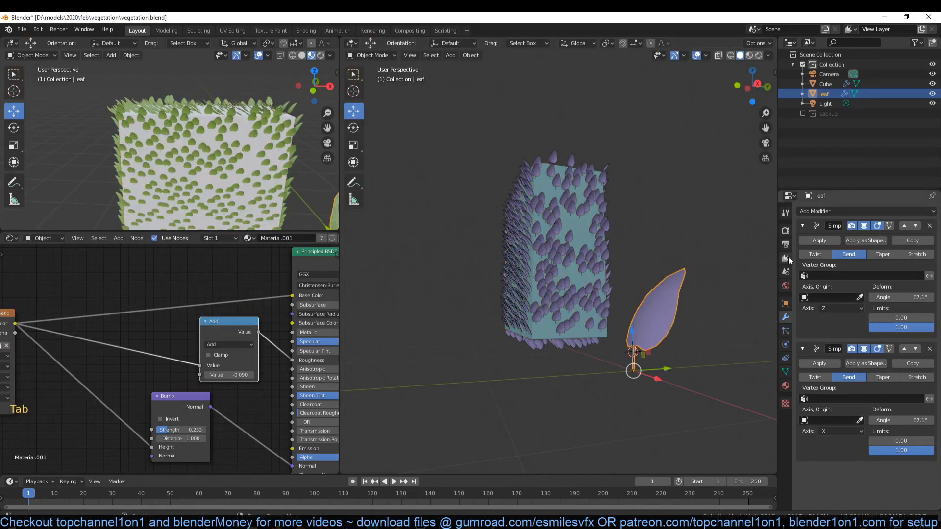
{"action": "left_click", "coordinate": [816, 240]}
{"action": "left_click", "coordinate": [817, 240]}
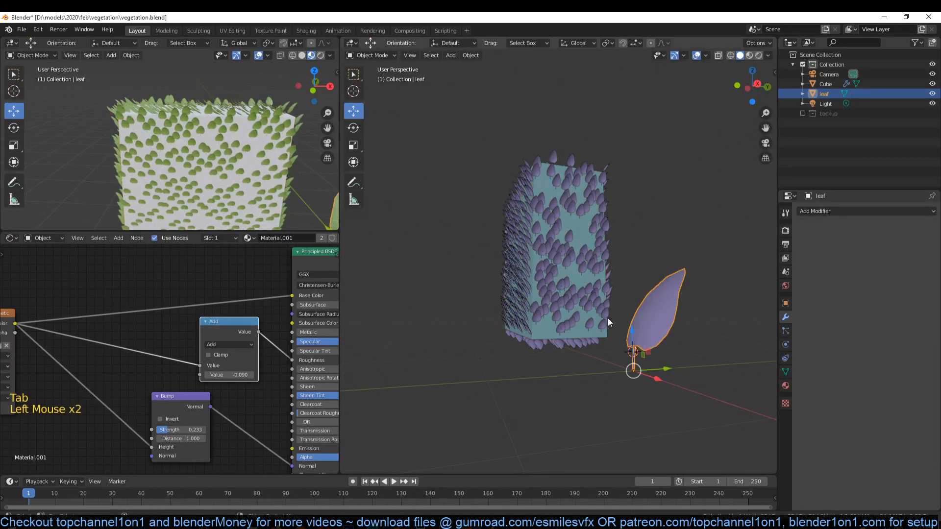
{"action": "middle_click_drag", "start_coordinate": [608, 319], "coordinate": [624, 352]}
{"action": "key", "text": "Tab"}
{"action": "key", "text": "r"}
{"action": "key", "text": "r"}
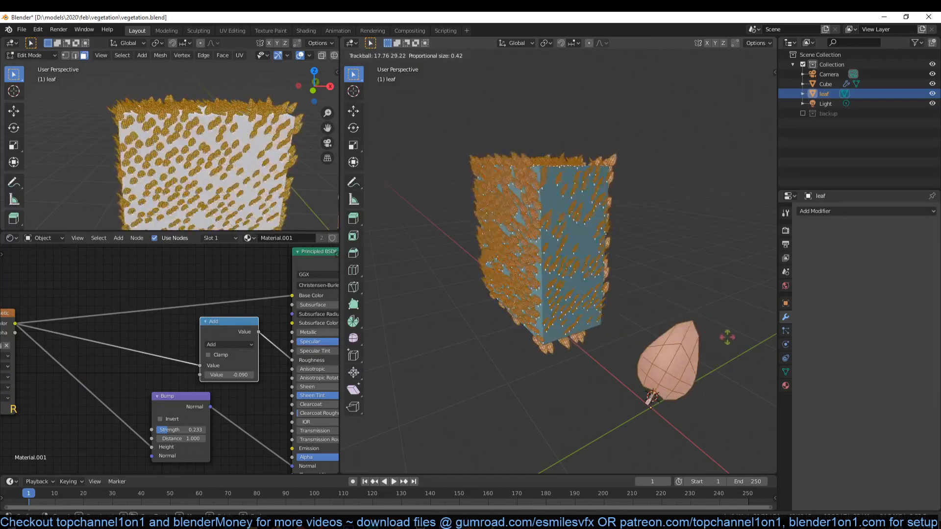
{"action": "left_click", "coordinate": [675, 298]}
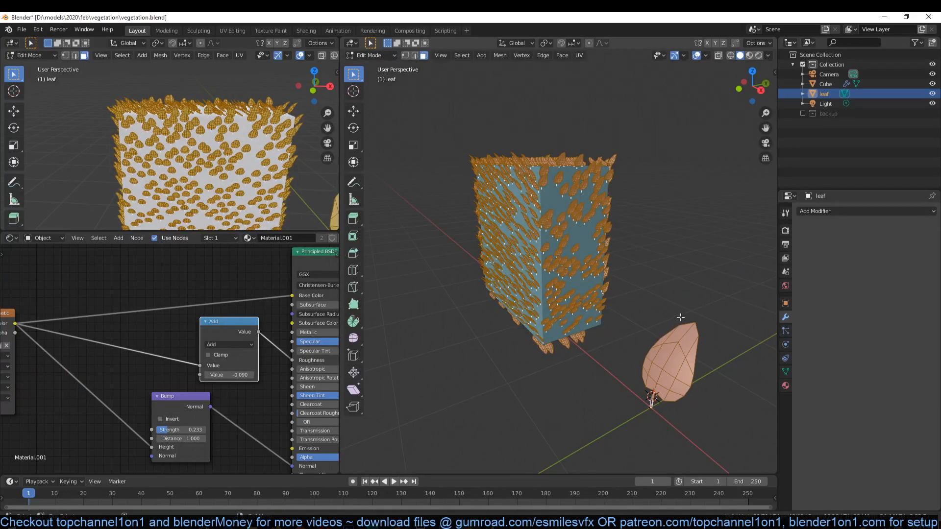
{"action": "scroll", "coordinate": [590, 319], "scroll_direction": "up", "scroll_amount": 2}
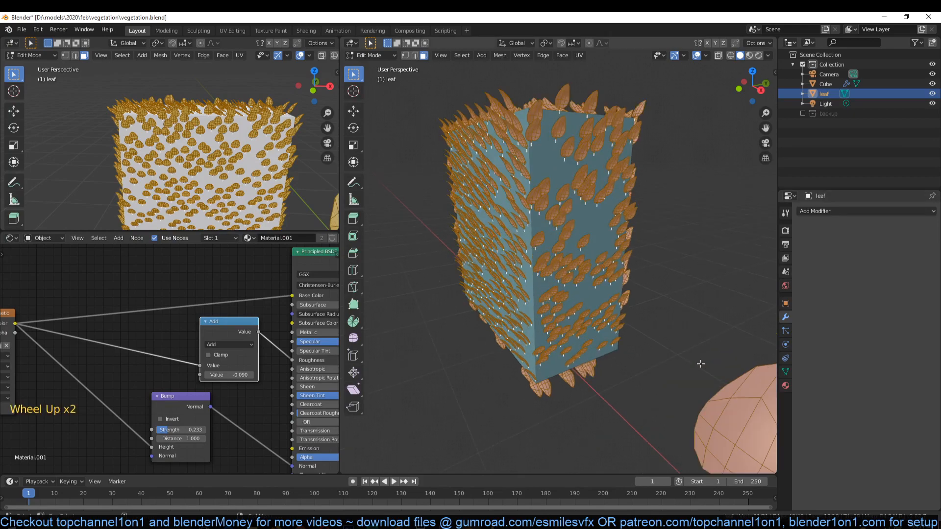
{"action": "key", "text": "Tab"}
Snap the 3D cursor to the selected leaf's origin at the base of its stem.
{"action": "scroll", "coordinate": [640, 343], "scroll_direction": "down", "scroll_amount": 2}
{"action": "middle_click_drag", "start_coordinate": [640, 342], "coordinate": [618, 281]}
{"action": "scroll", "coordinate": [618, 281], "scroll_direction": "up", "scroll_amount": 3}
{"action": "middle_click_drag", "start_coordinate": [698, 320], "coordinate": [616, 284], "text": "shift"}
{"action": "scroll", "coordinate": [617, 284], "scroll_direction": "up", "scroll_amount": 3}
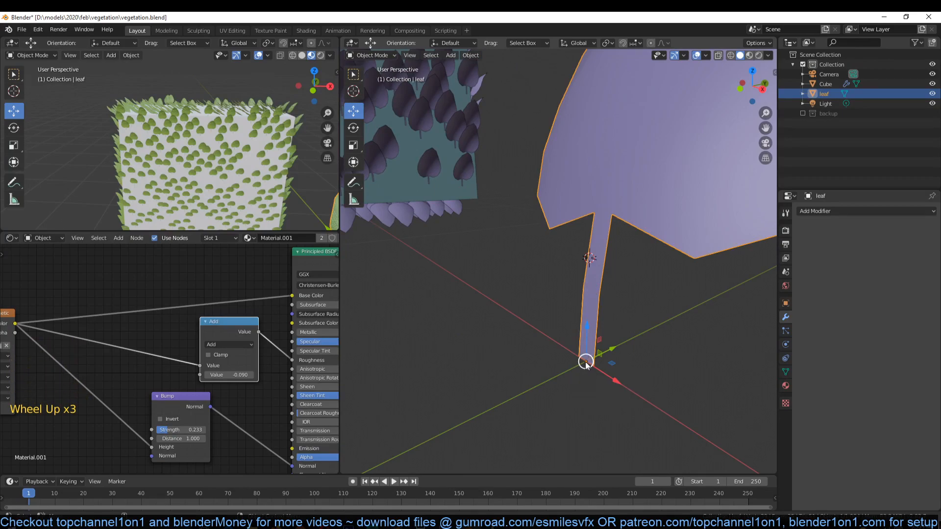
{"action": "key", "text": "shift"}
{"action": "key", "text": "shift+s"}
{"action": "left_click", "coordinate": [587, 420]}
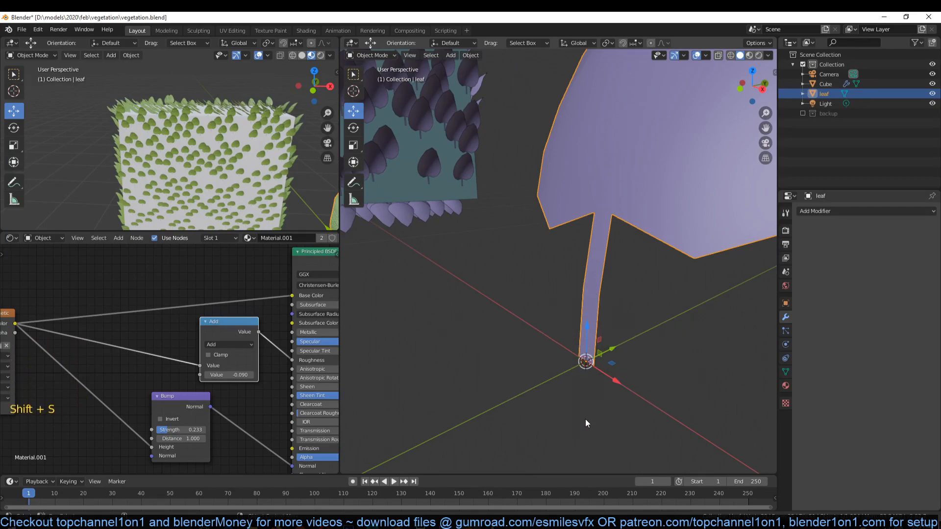
Enter Edit Mode on the leaf and set the pivot point to 3D Cursor.
{"action": "key", "text": "Tab"}
{"action": "scroll", "coordinate": [608, 297], "scroll_direction": "down", "scroll_amount": 5}
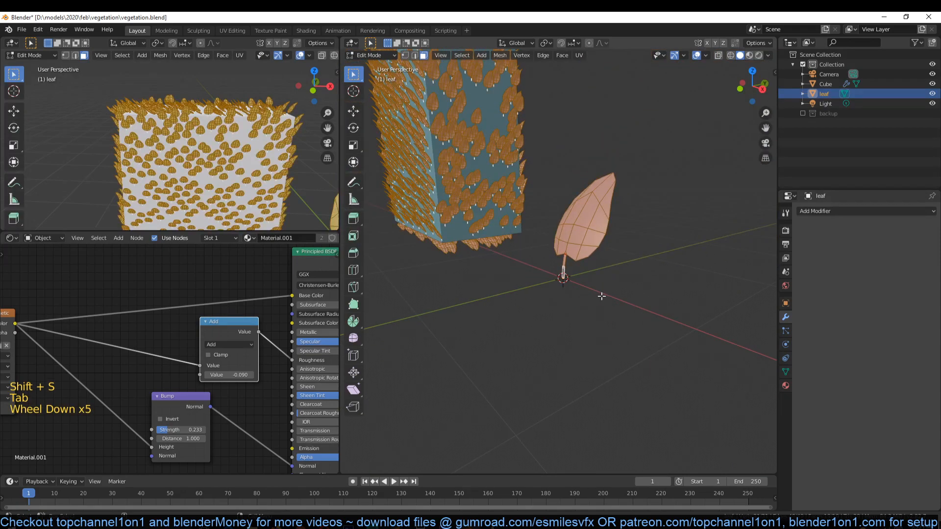
{"action": "key", "text": "period"}
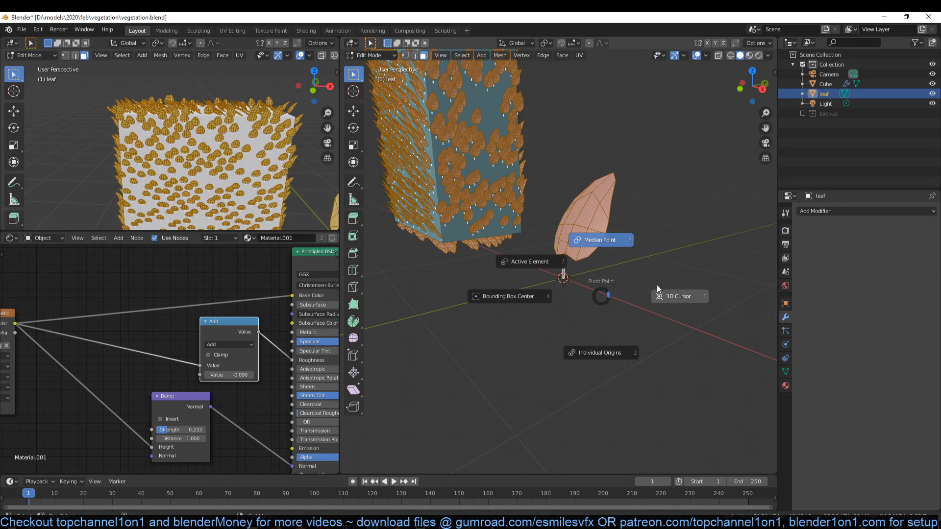
{"action": "left_click", "coordinate": [687, 300]}
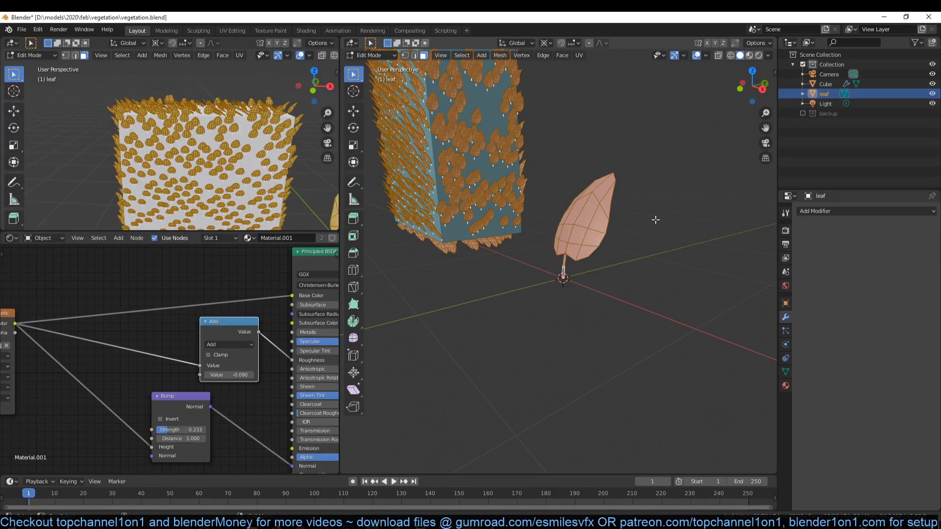
{"action": "key", "text": "r"}
{"action": "key", "text": "x"}
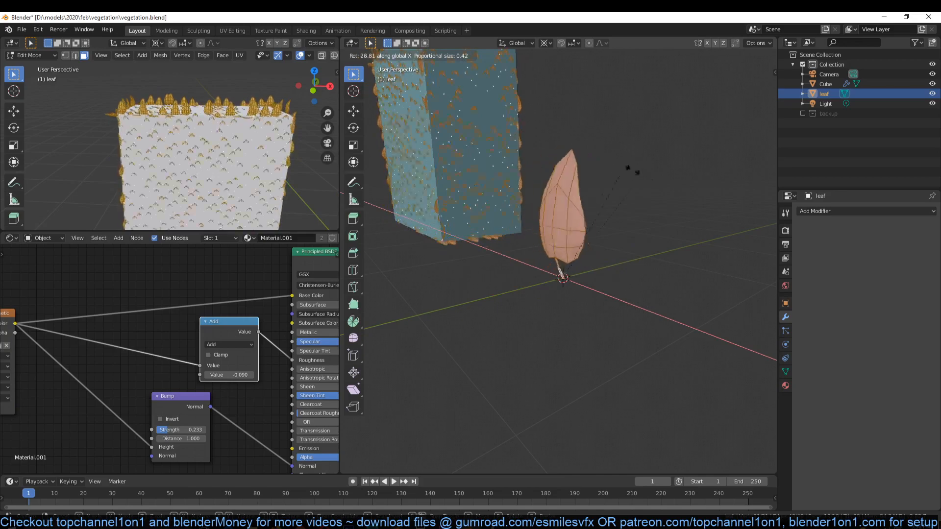
{"action": "left_click", "coordinate": [584, 212]}
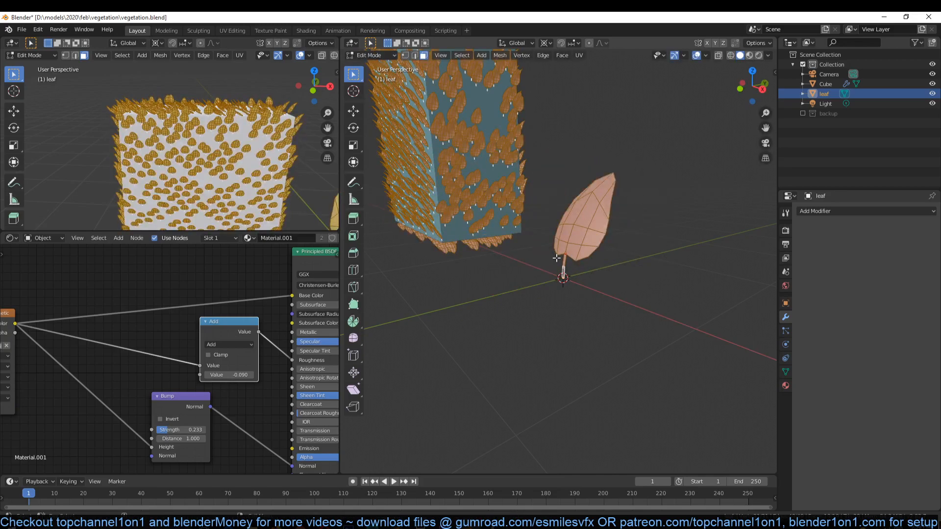
{"action": "key", "text": "Tab"}
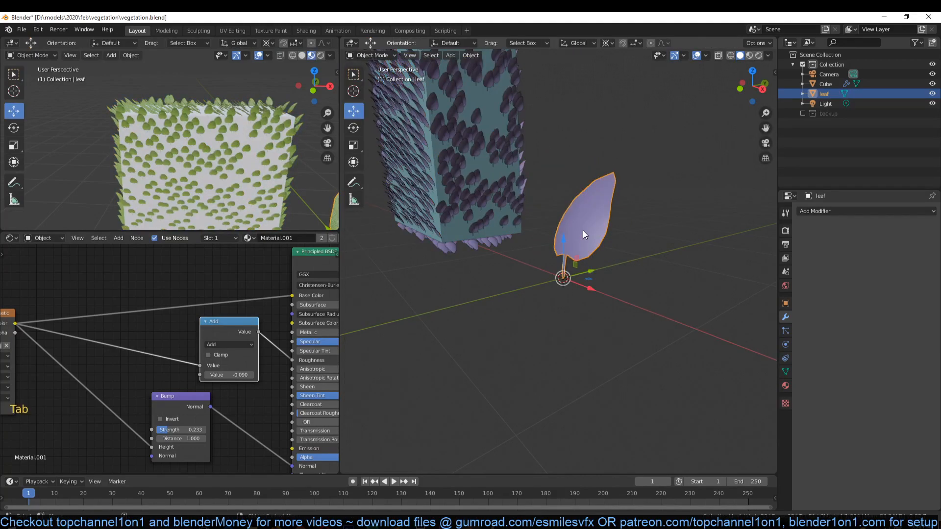
{"action": "scroll", "coordinate": [583, 230], "scroll_direction": "down", "scroll_amount": 2}
{"action": "key", "text": "Tab"}
{"action": "key", "text": "r"}
{"action": "key", "text": "r"}
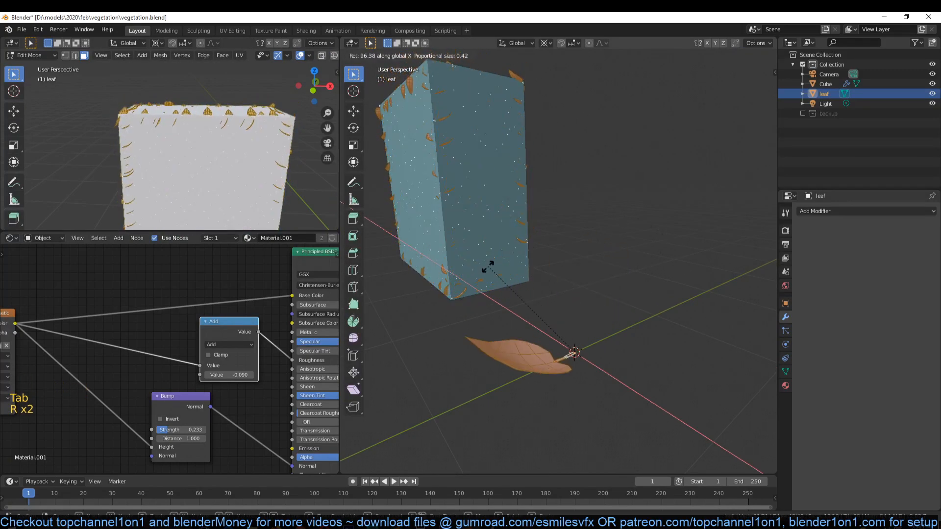
{"action": "right_click", "coordinate": [659, 282]}
{"action": "key", "text": "Tab"}
{"action": "key", "text": "r"}
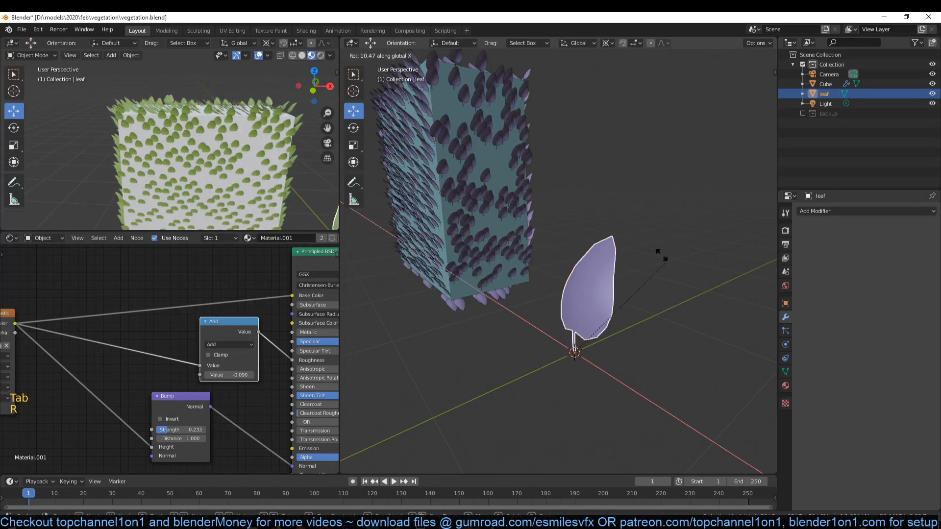
{"action": "right_click", "coordinate": [580, 225]}
{"action": "scroll", "coordinate": [541, 169], "scroll_direction": "down", "scroll_amount": 2}
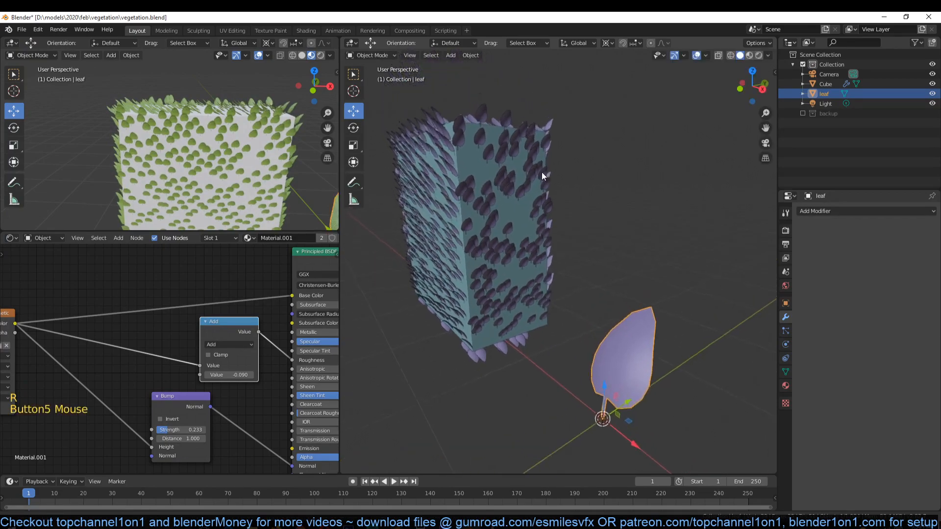
{"action": "key", "text": "Tab"}
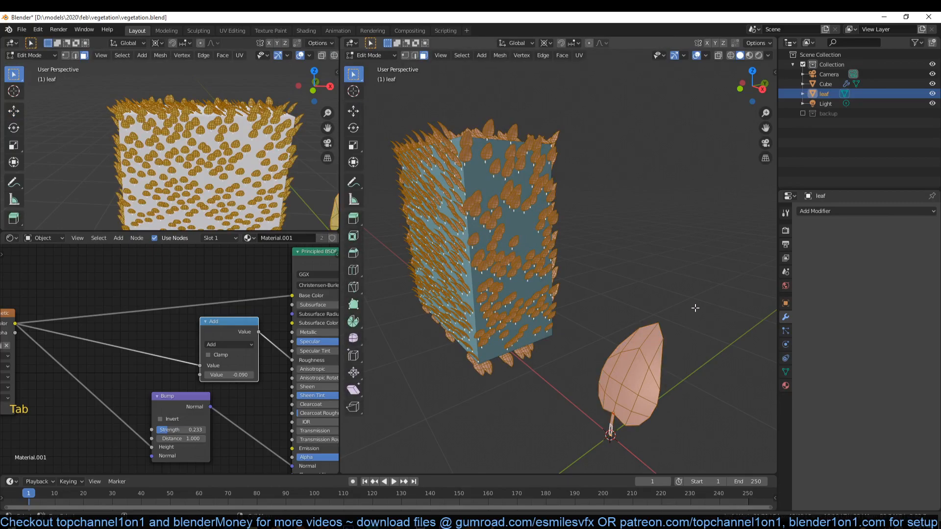
{"action": "key", "text": "r"}
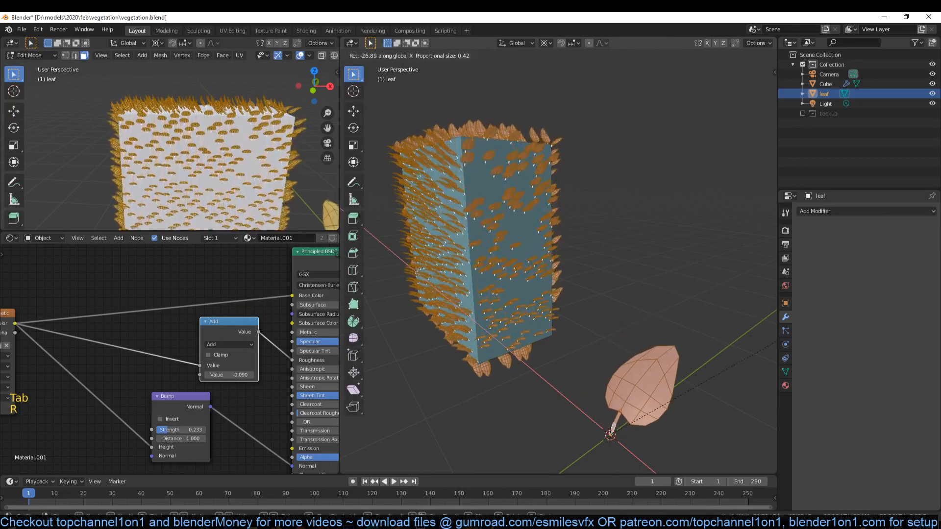
{"action": "right_click", "coordinate": [392, 436]}
Rotate the leaf mesh 90° about the global X axis and return to Object Mode.
{"action": "type", "text": "rx"}
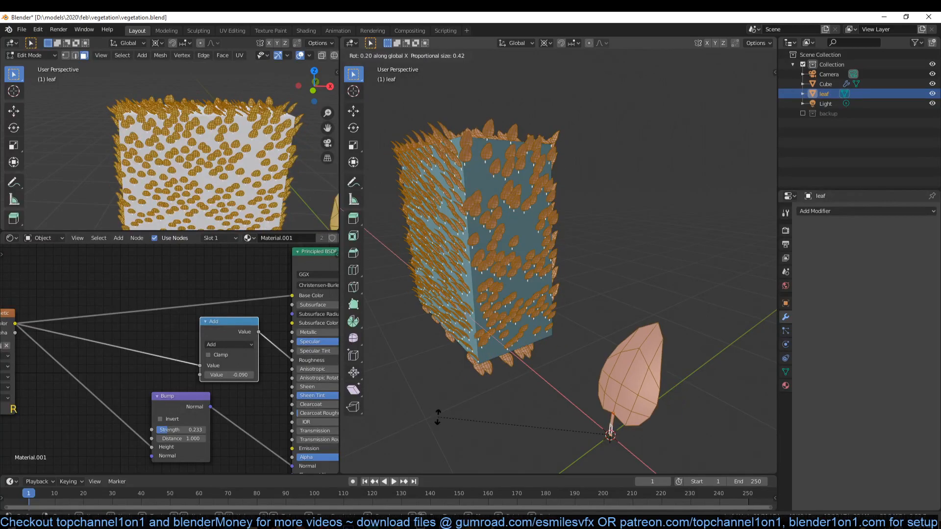
{"action": "type", "text": "90"}
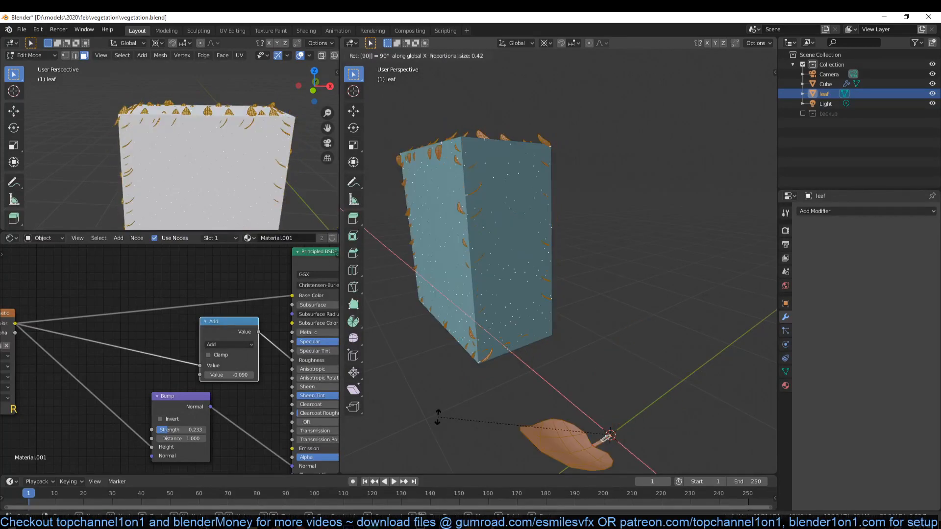
{"action": "key", "text": "Return"}
{"action": "key", "text": "Tab"}
Select the cube, show its particle settings and set the rotation's Randomize value to 0.530.
{"action": "middle_click_drag", "start_coordinate": [437, 371], "coordinate": [509, 299]}
{"action": "scroll", "coordinate": [538, 313], "scroll_direction": "down", "scroll_amount": 2}
{"action": "scroll", "coordinate": [509, 299], "scroll_direction": "up", "scroll_amount": 3}
{"action": "left_click", "coordinate": [616, 273]}
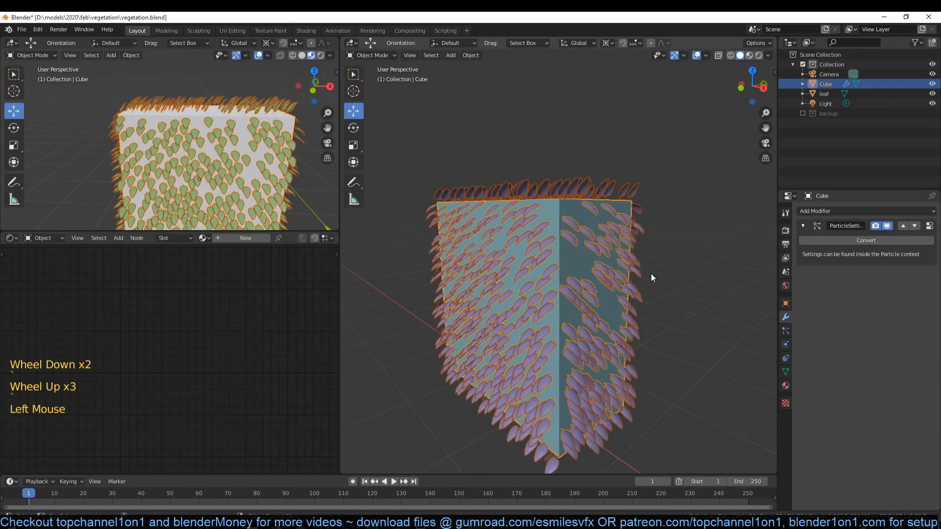
{"action": "double_click", "coordinate": [929, 226]}
{"action": "scroll", "coordinate": [824, 357], "scroll_direction": "down", "scroll_amount": 7}
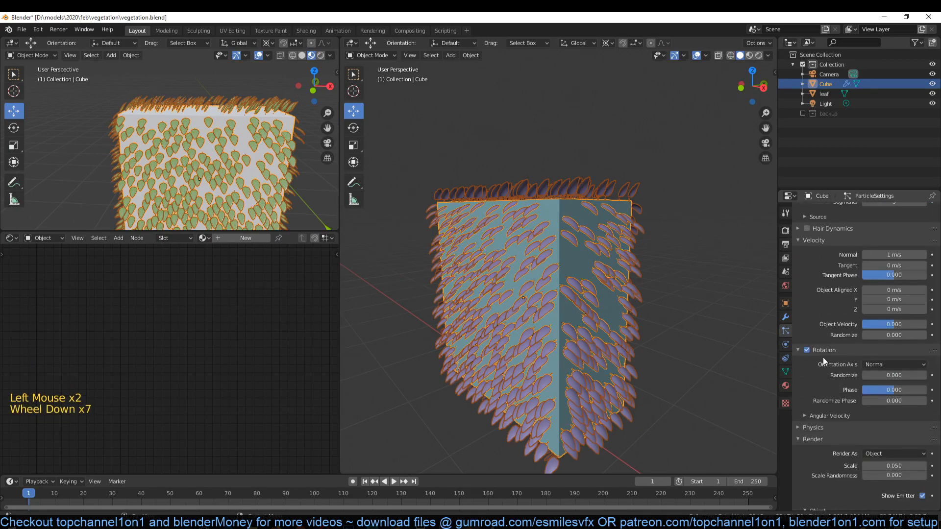
{"action": "left_click_drag", "start_coordinate": [887, 378], "coordinate": [936, 376]}
Set the particle rotation Phase to 0.537 and Randomize Phase to 1.134.
{"action": "middle_click_drag", "start_coordinate": [703, 289], "coordinate": [598, 327]}
{"action": "scroll", "coordinate": [596, 324], "scroll_direction": "up", "scroll_amount": 2}
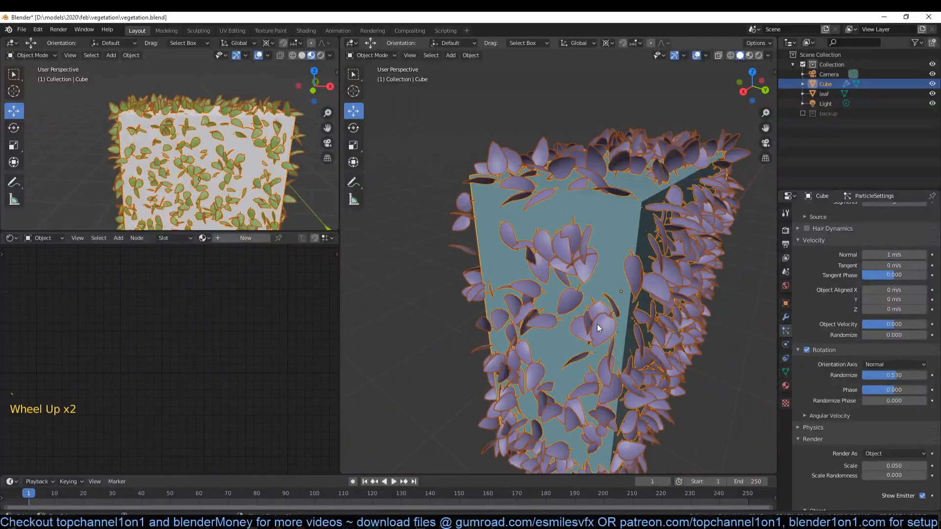
{"action": "left_click_drag", "start_coordinate": [893, 390], "coordinate": [927, 400]}
{"action": "middle_click_drag", "start_coordinate": [637, 343], "coordinate": [704, 339]}
Set the emission number of the leaf particles to 10000 and deselect the cube.
{"action": "scroll", "coordinate": [863, 320], "scroll_direction": "up", "scroll_amount": 13}
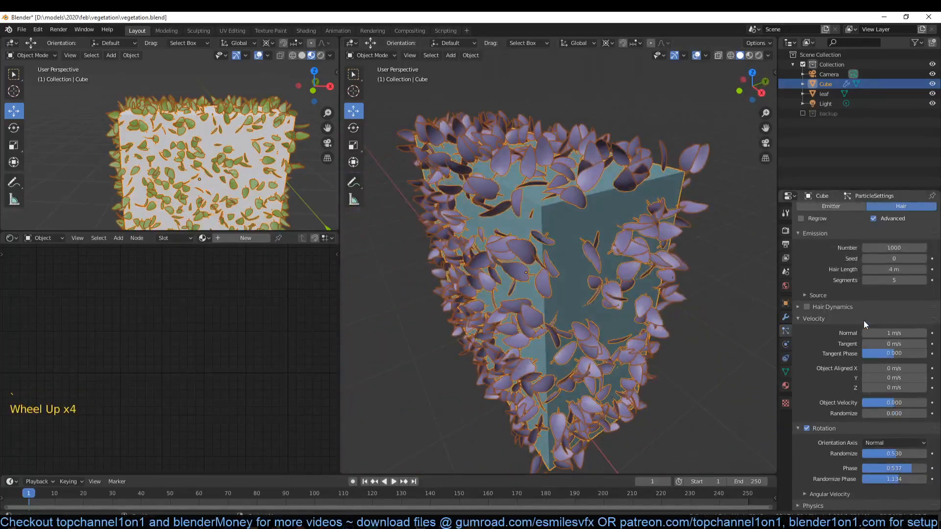
{"action": "left_click", "coordinate": [886, 313]}
{"action": "left_click", "coordinate": [886, 309]}
{"action": "type", "text": "1000"}
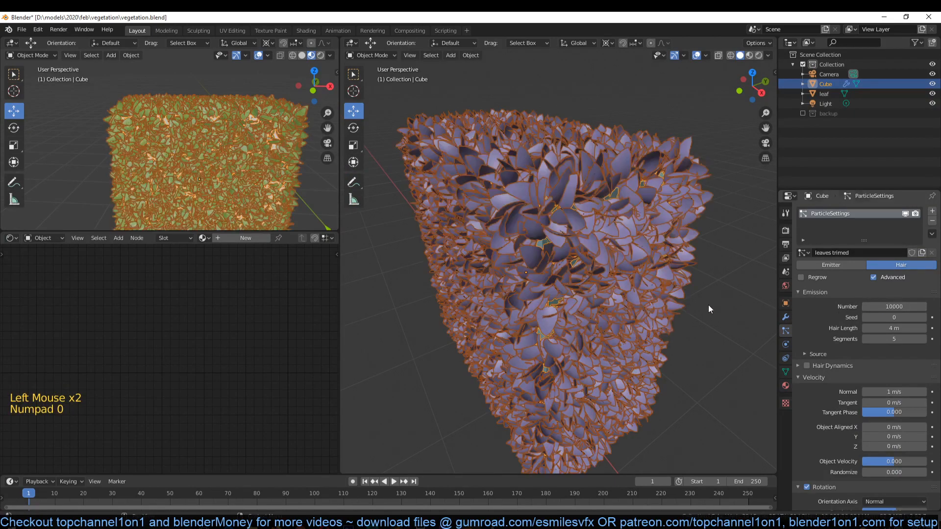
{"action": "key", "text": "alt+a"}
{"action": "middle_click_drag", "start_coordinate": [242, 165], "coordinate": [121, 132]}
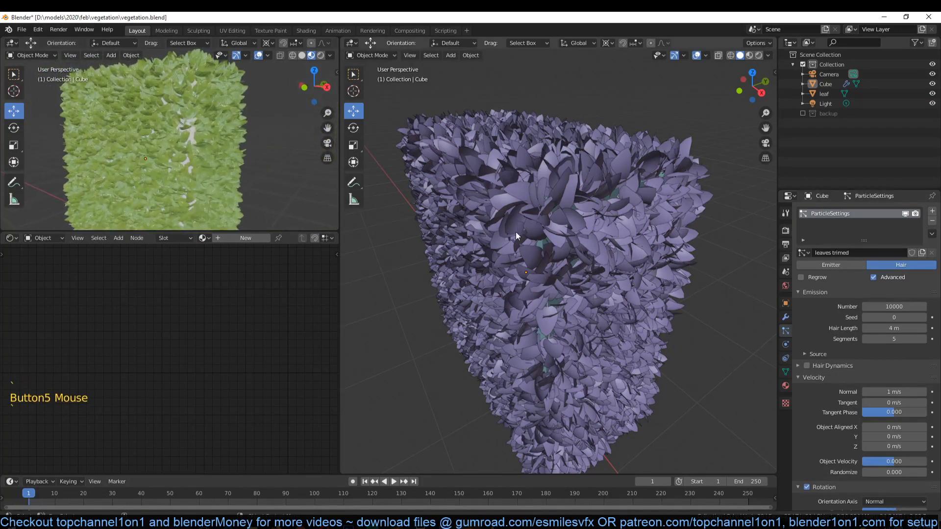
Select the cube, delete its bottom face in Edit Mode and return to Object Mode.
{"action": "left_click", "coordinate": [550, 256]}
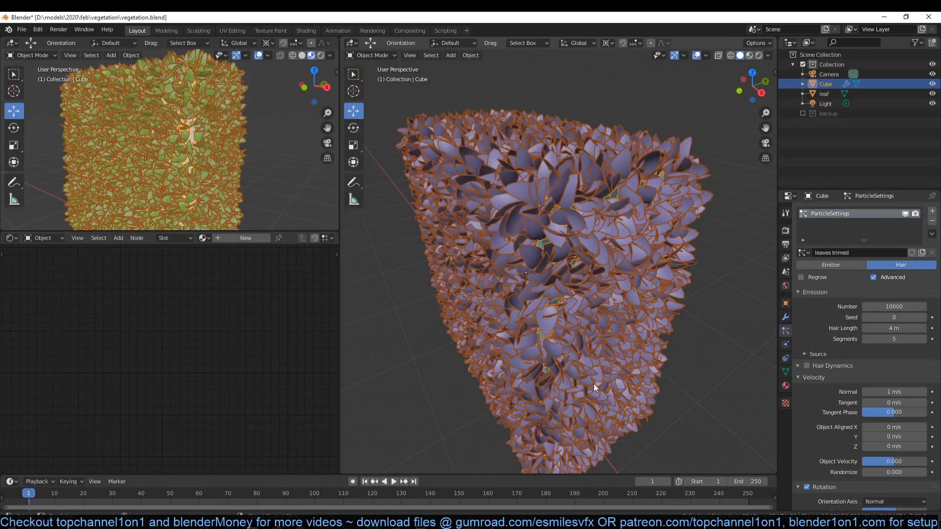
{"action": "middle_click_drag", "start_coordinate": [588, 365], "coordinate": [589, 338], "text": "shift"}
{"action": "middle_click_drag", "start_coordinate": [589, 284], "coordinate": [578, 239]}
{"action": "scroll", "coordinate": [580, 241], "scroll_direction": "down", "scroll_amount": 2}
{"action": "middle_click_drag", "start_coordinate": [599, 311], "coordinate": [598, 213], "text": "shift"}
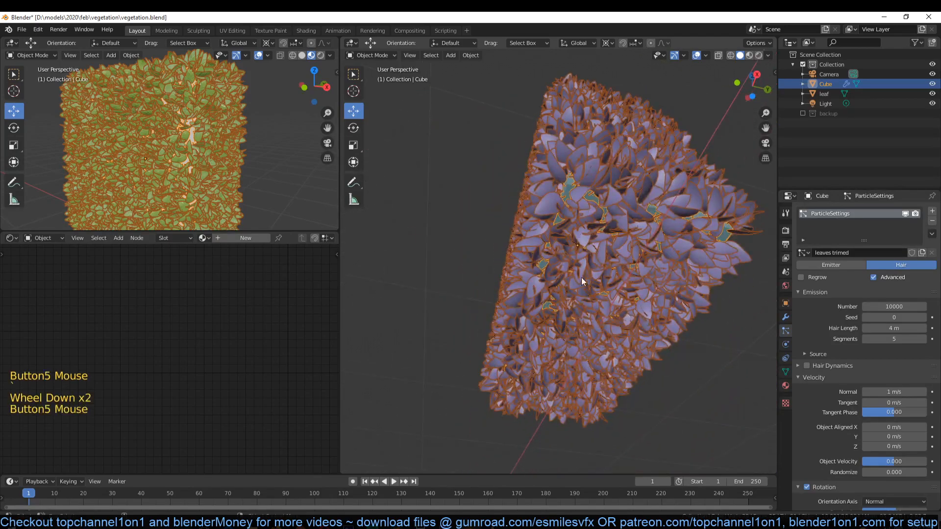
{"action": "key", "text": "Tab"}
{"action": "left_click", "coordinate": [585, 239]}
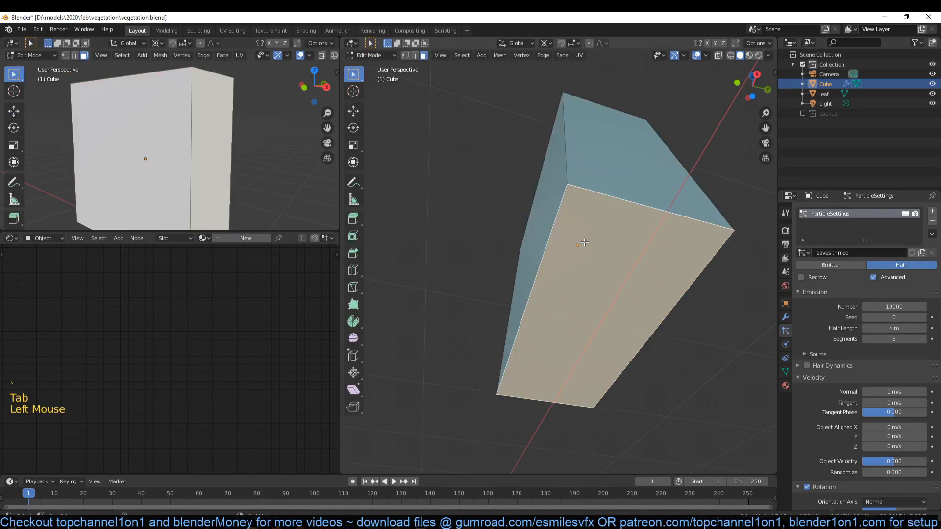
{"action": "key", "text": "x"}
{"action": "left_click", "coordinate": [577, 273]}
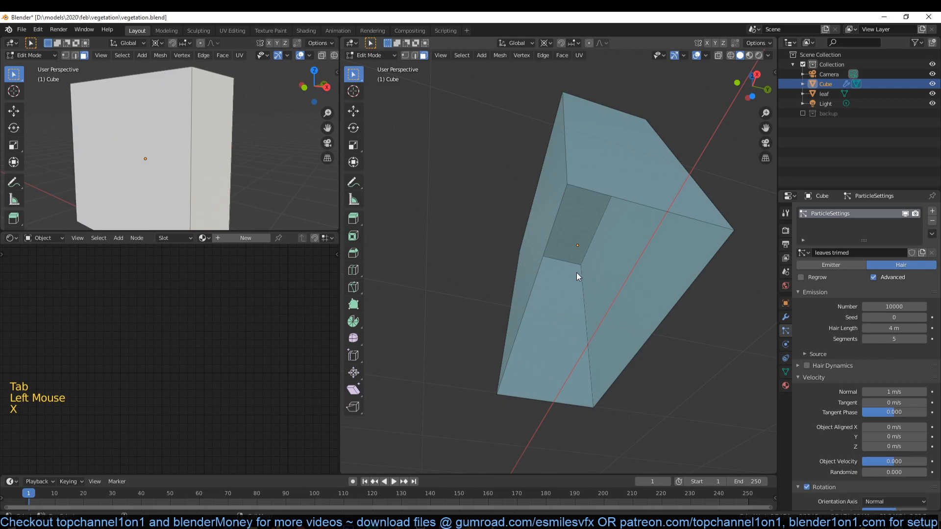
{"action": "key", "text": "Tab"}
Deselect the cube and examine the leaf coverage of the hedge in both viewports.
{"action": "middle_click_drag", "start_coordinate": [571, 243], "coordinate": [586, 276]}
{"action": "key", "text": "alt+a"}
{"action": "middle_click_drag", "start_coordinate": [554, 184], "coordinate": [593, 258]}
{"action": "middle_click_drag", "start_coordinate": [540, 278], "coordinate": [499, 277]}
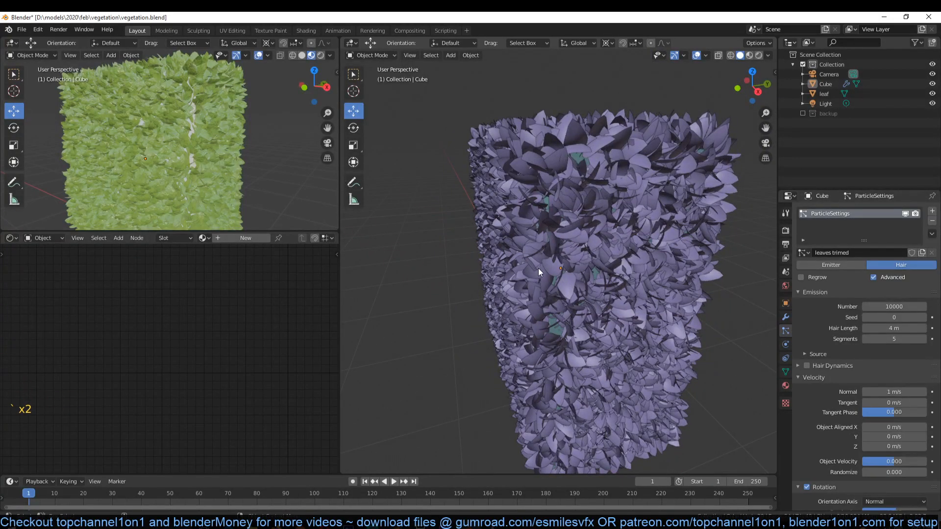
{"action": "scroll", "coordinate": [236, 181], "scroll_direction": "down", "scroll_amount": 3}
{"action": "middle_click_drag", "start_coordinate": [236, 180], "coordinate": [134, 140]}
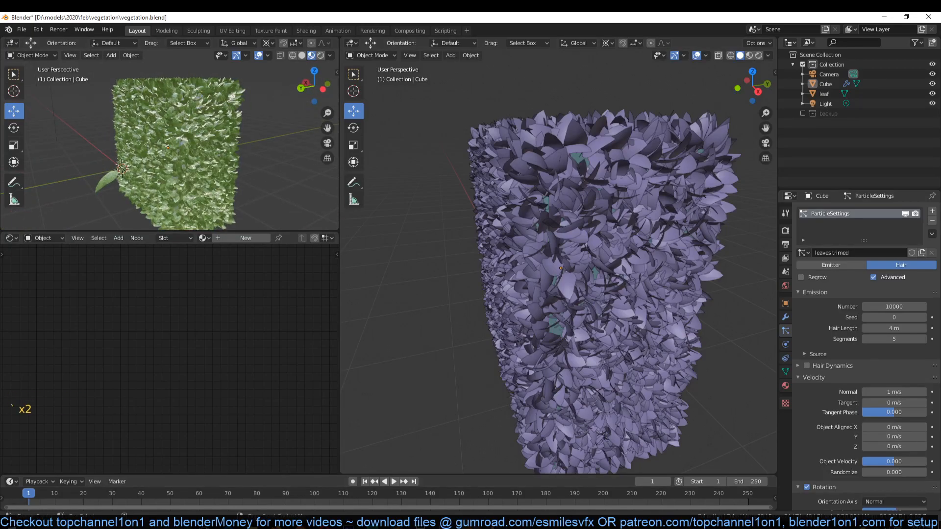
{"action": "left_click", "coordinate": [422, 523]}
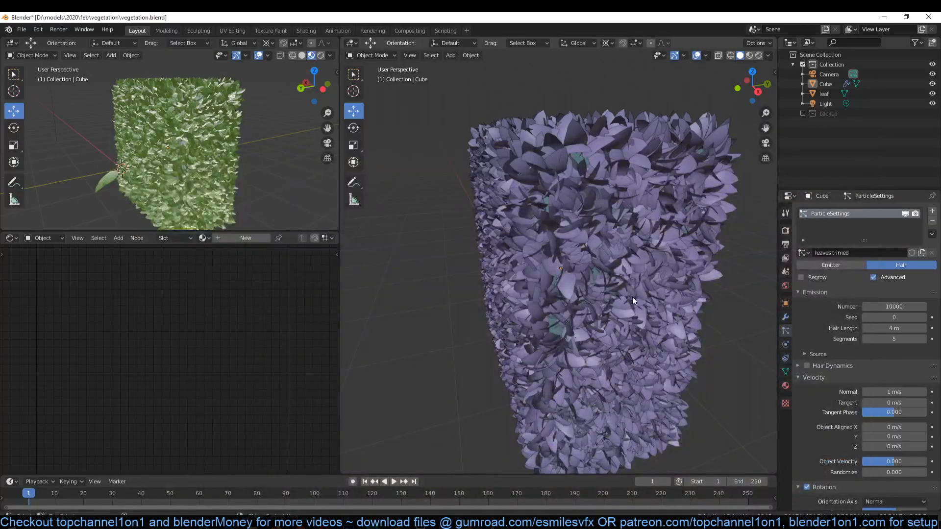
Select the leaf object and add an Object Info node above the image texture in its material.
{"action": "scroll", "coordinate": [632, 294], "scroll_direction": "down", "scroll_amount": 5}
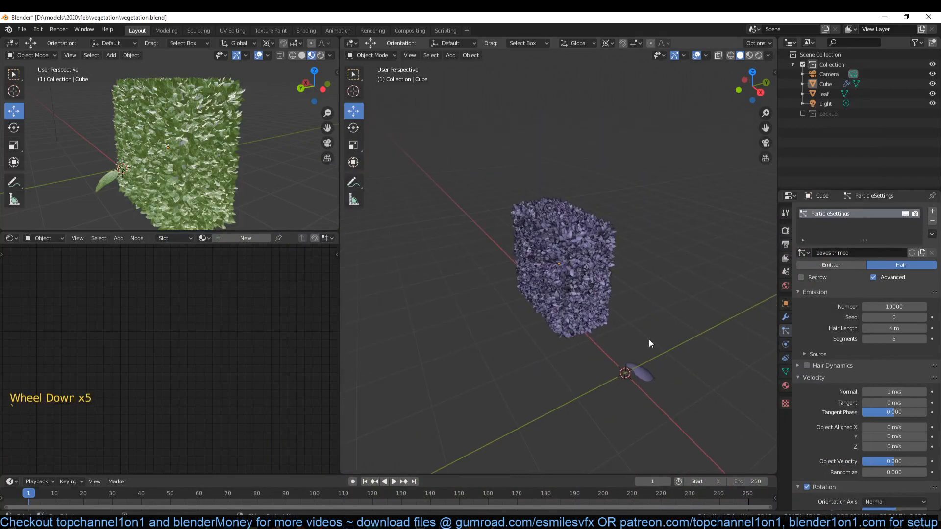
{"action": "left_click", "coordinate": [647, 371]}
{"action": "scroll", "coordinate": [254, 295], "scroll_direction": "down", "scroll_amount": 3}
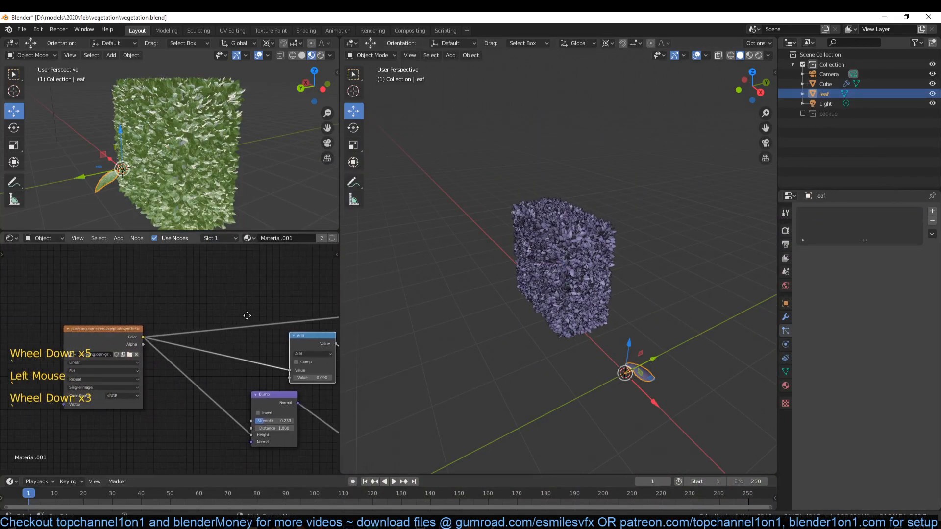
{"action": "key", "text": "shift+a"}
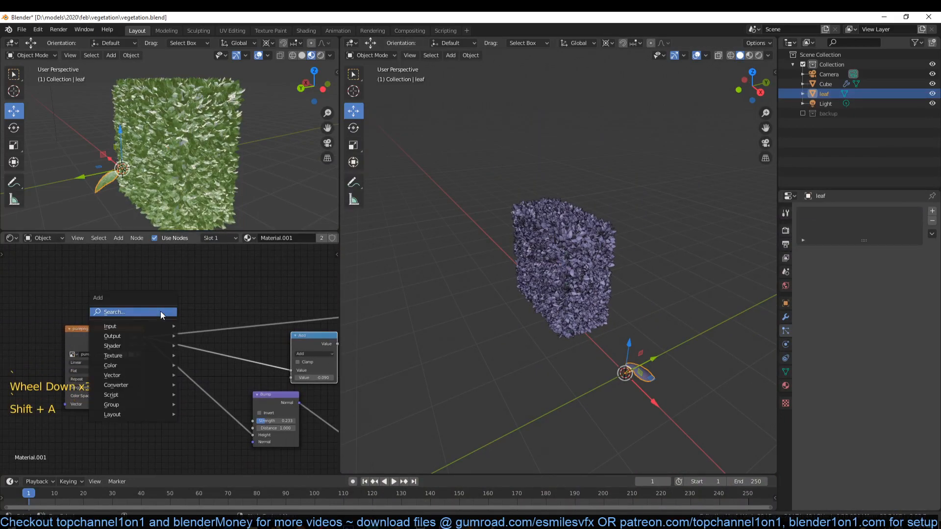
{"action": "mouse_move", "coordinate": [153, 322]}
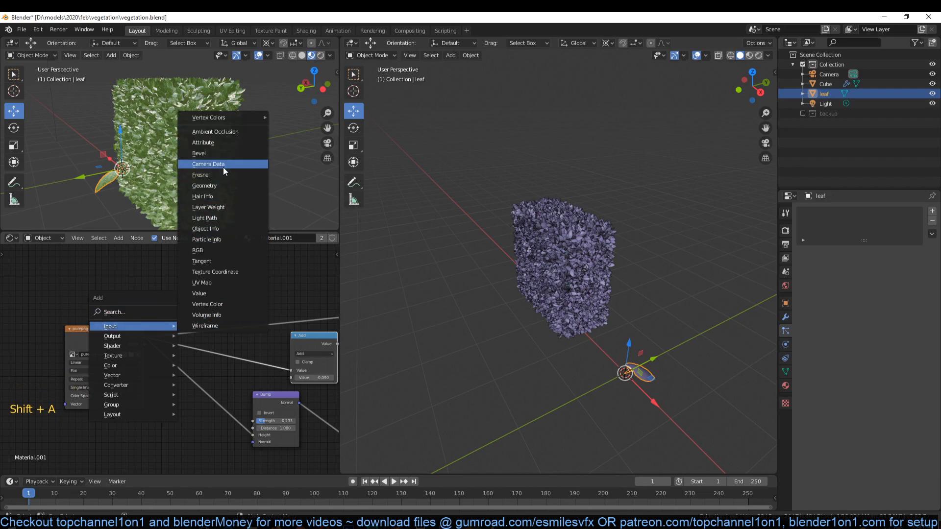
{"action": "left_click", "coordinate": [222, 228]}
{"action": "left_click", "coordinate": [177, 252]}
{"action": "scroll", "coordinate": [163, 328], "scroll_direction": "up", "scroll_amount": 11}
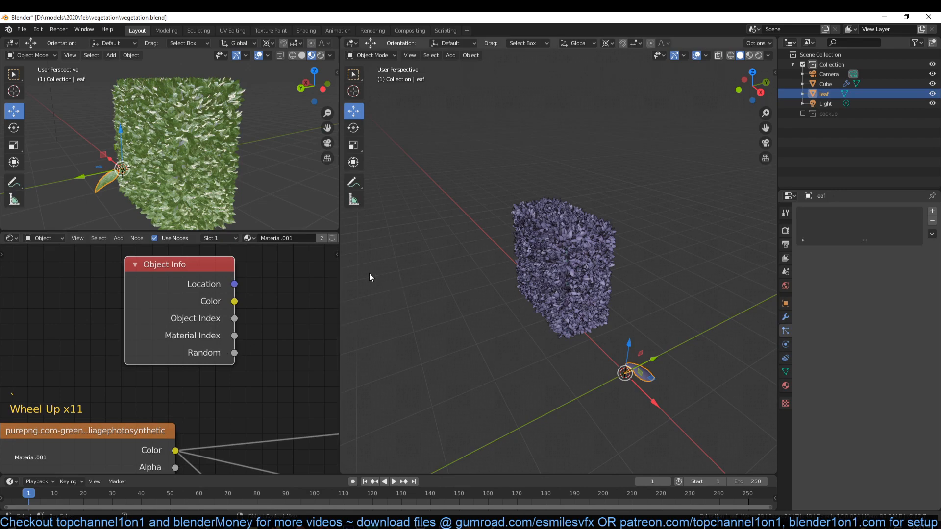
Preview the Object Info outputs in turn on the leaves, ending with Random, and examine its variation across the hedge.
{"action": "middle_click_drag", "start_coordinate": [231, 149], "coordinate": [240, 135]}
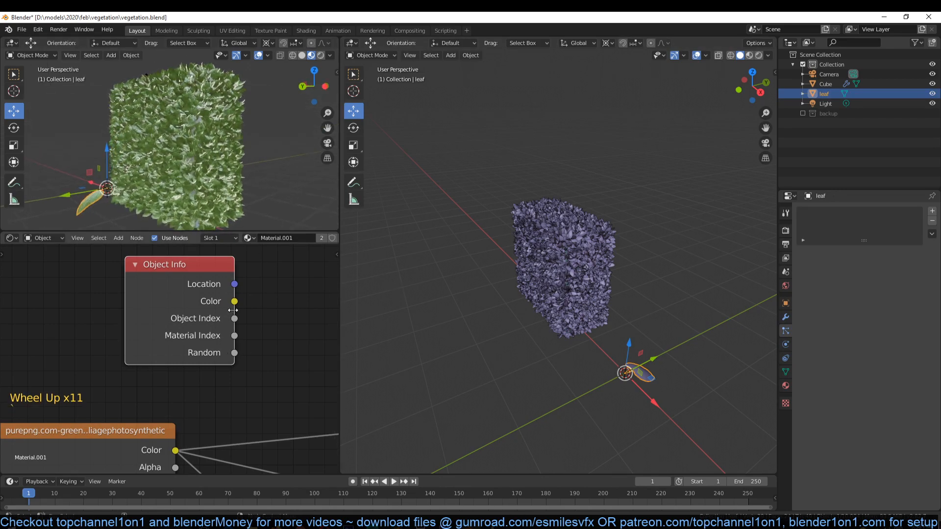
{"action": "scroll", "coordinate": [189, 284], "scroll_direction": "up", "scroll_amount": 3}
{"action": "scroll", "coordinate": [201, 338], "scroll_direction": "down", "scroll_amount": 4}
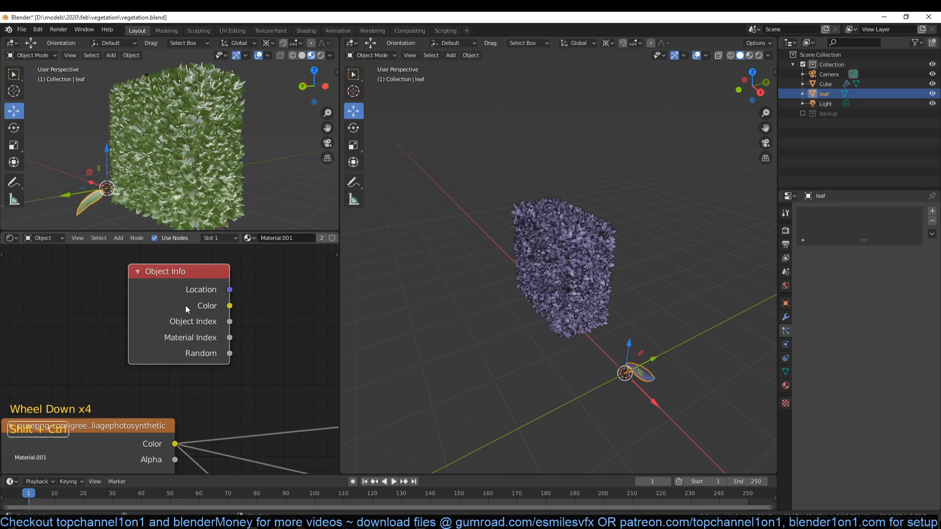
{"action": "left_click", "coordinate": [187, 283], "text": "ctrl+shift"}
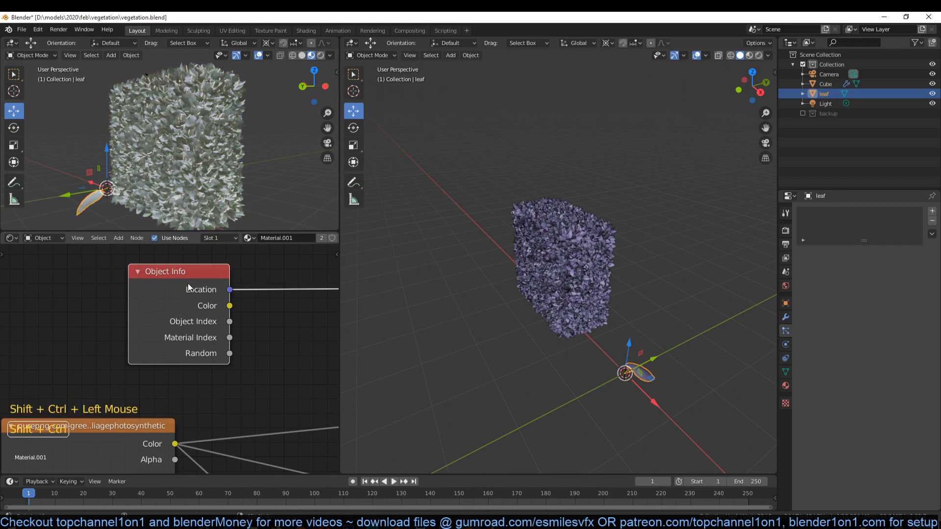
{"action": "left_click", "coordinate": [173, 307], "text": "ctrl+shift"}
{"action": "left_click", "coordinate": [217, 315], "text": "ctrl+shift"}
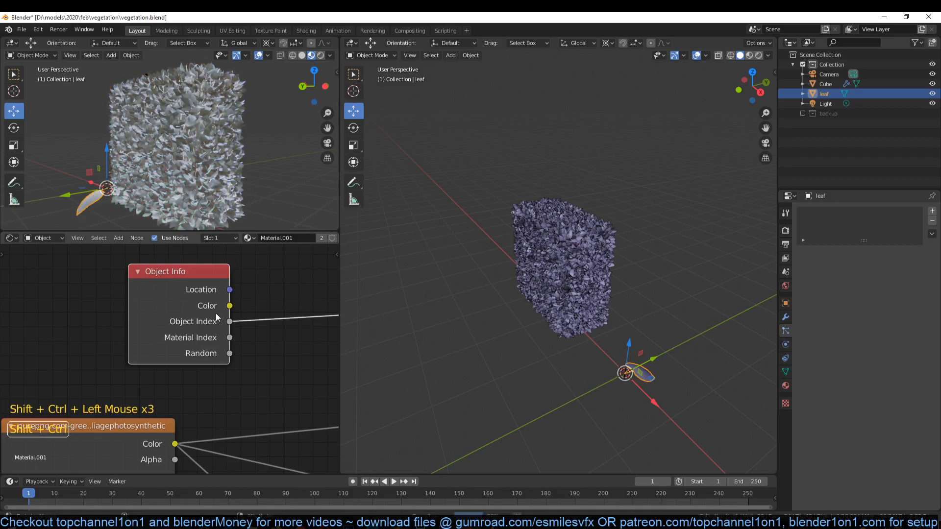
{"action": "left_click", "coordinate": [203, 340], "text": "ctrl+shift"}
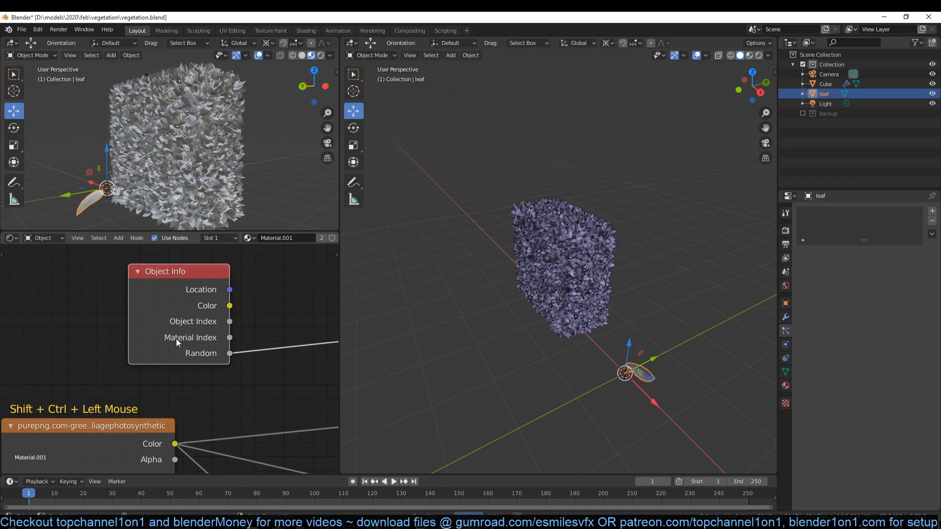
{"action": "middle_click_drag", "start_coordinate": [215, 198], "coordinate": [143, 165]}
{"action": "scroll", "coordinate": [150, 172], "scroll_direction": "up", "scroll_amount": 3}
{"action": "scroll", "coordinate": [178, 136], "scroll_direction": "up", "scroll_amount": 3}
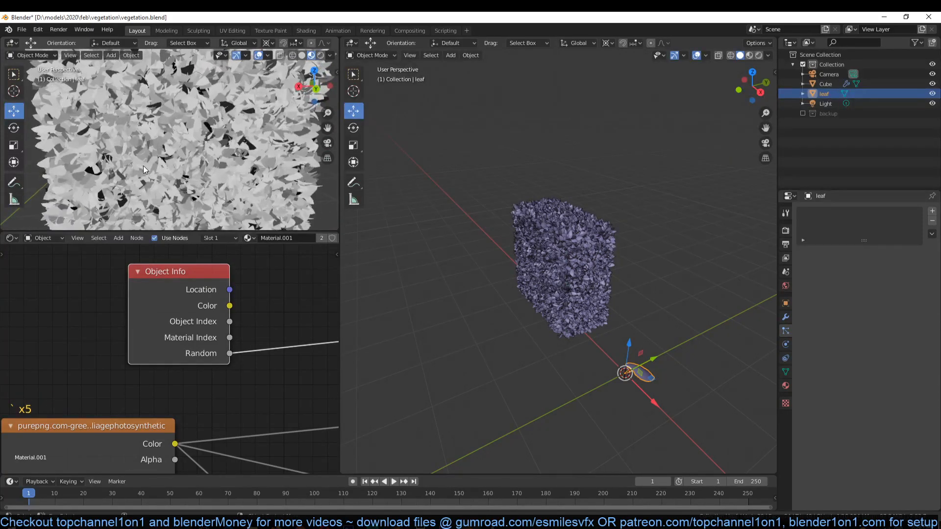
{"action": "middle_click_drag", "start_coordinate": [227, 196], "coordinate": [211, 213]}
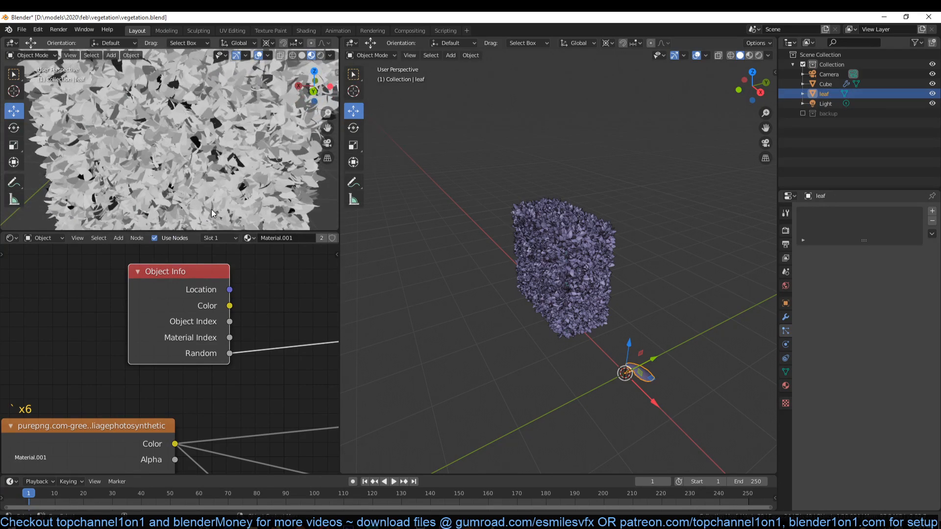
{"action": "scroll", "coordinate": [236, 198], "scroll_direction": "down", "scroll_amount": 1}
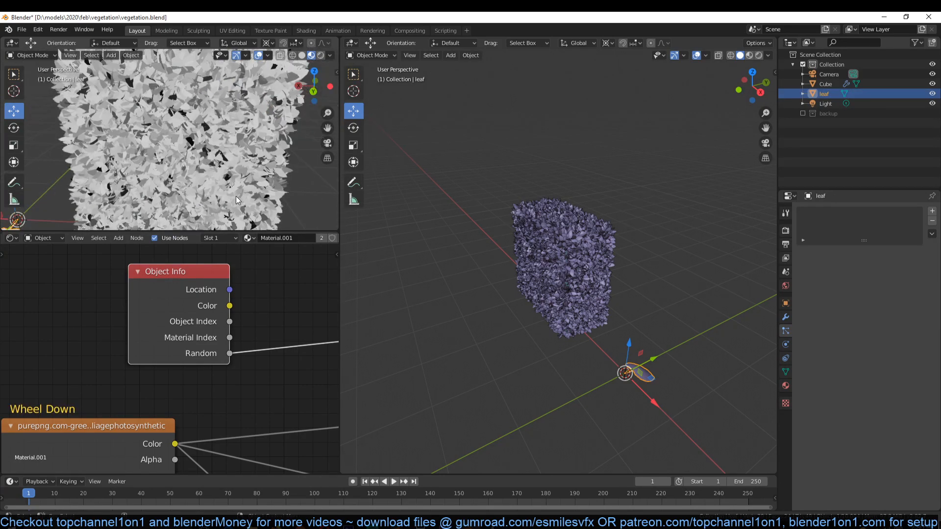
{"action": "middle_click_drag", "start_coordinate": [230, 204], "coordinate": [230, 161]}
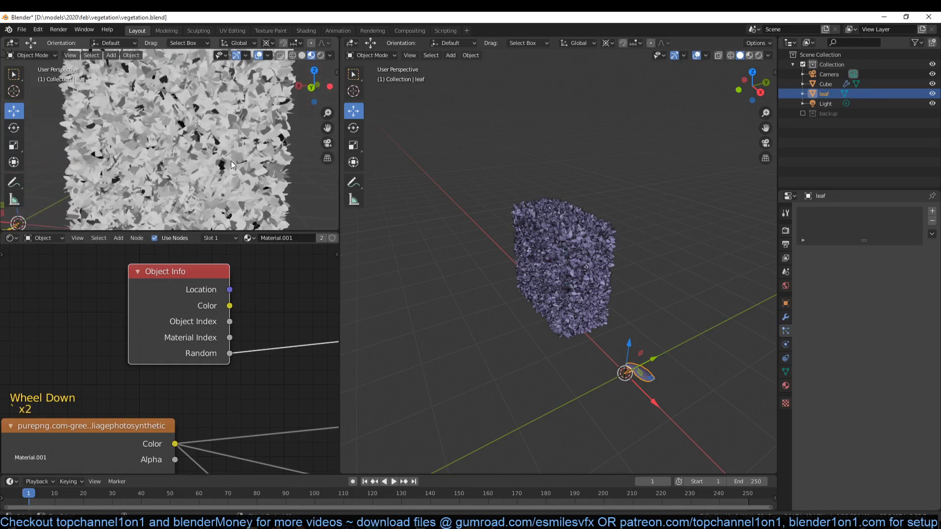
Move the Object Info node aside and insert a ColorRamp node on the link from its Random output.
{"action": "scroll", "coordinate": [240, 275], "scroll_direction": "down", "scroll_amount": 6}
{"action": "scroll", "coordinate": [184, 311], "scroll_direction": "up", "scroll_amount": 1}
{"action": "left_click_drag", "start_coordinate": [123, 294], "coordinate": [54, 299]}
{"action": "key", "text": "shift+a"}
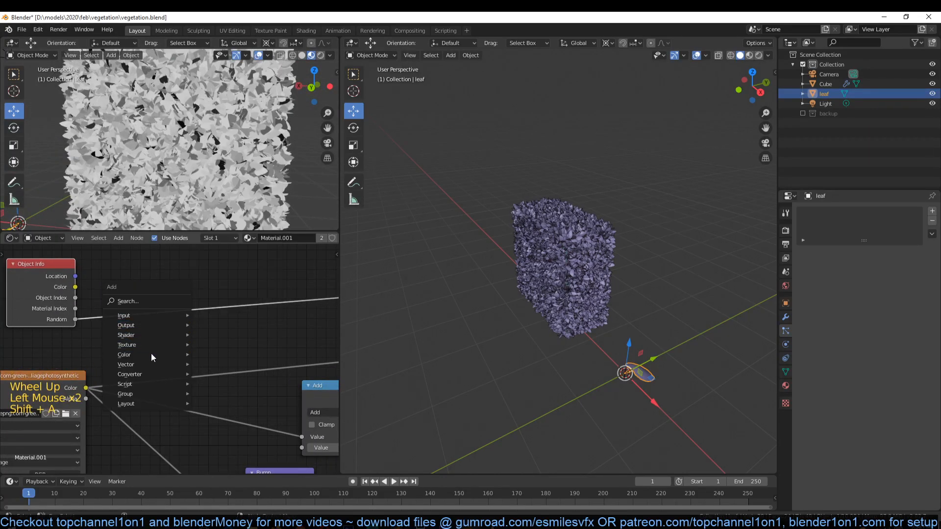
{"action": "mouse_move", "coordinate": [152, 374]}
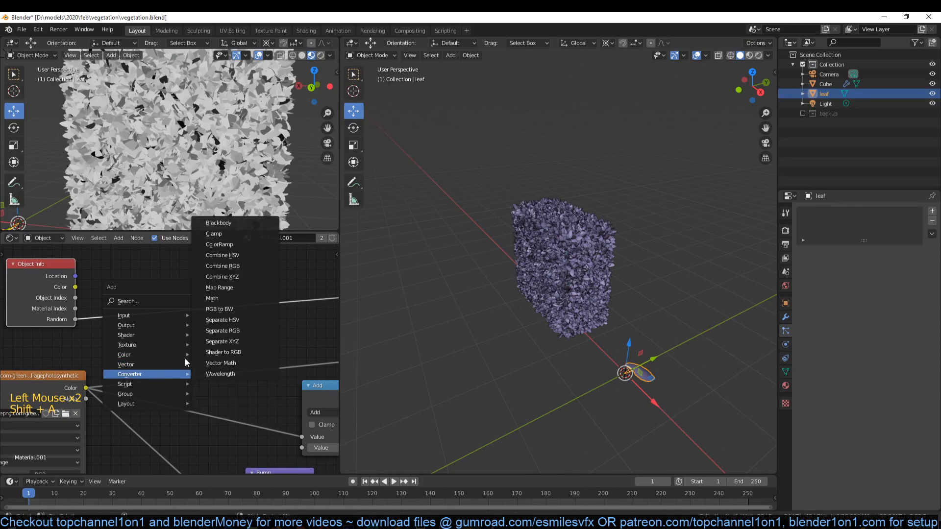
{"action": "left_click", "coordinate": [224, 244]}
{"action": "left_click", "coordinate": [216, 259]}
{"action": "middle_click_drag", "start_coordinate": [242, 300], "coordinate": [171, 316]}
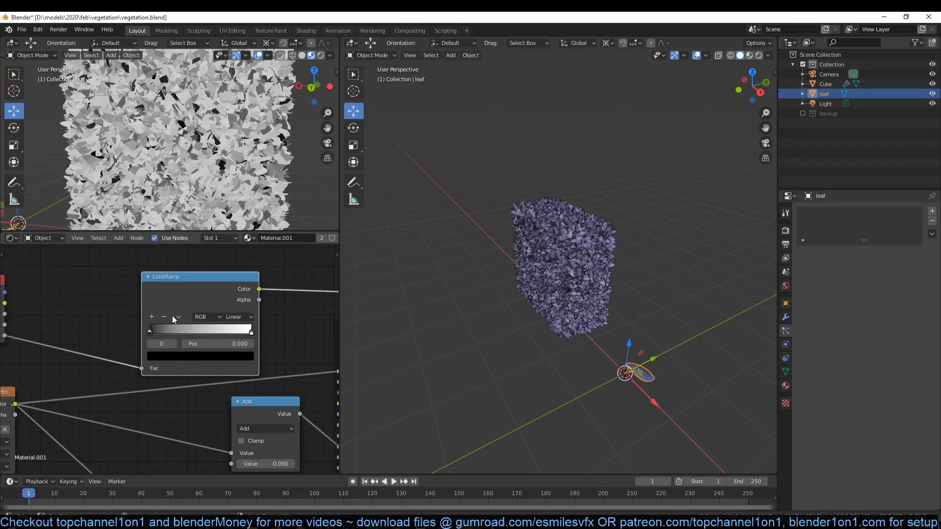
Set the ColorRamp interpolation to Constant and give its second stop a bright green colour at position 0.609.
{"action": "left_click", "coordinate": [239, 317]}
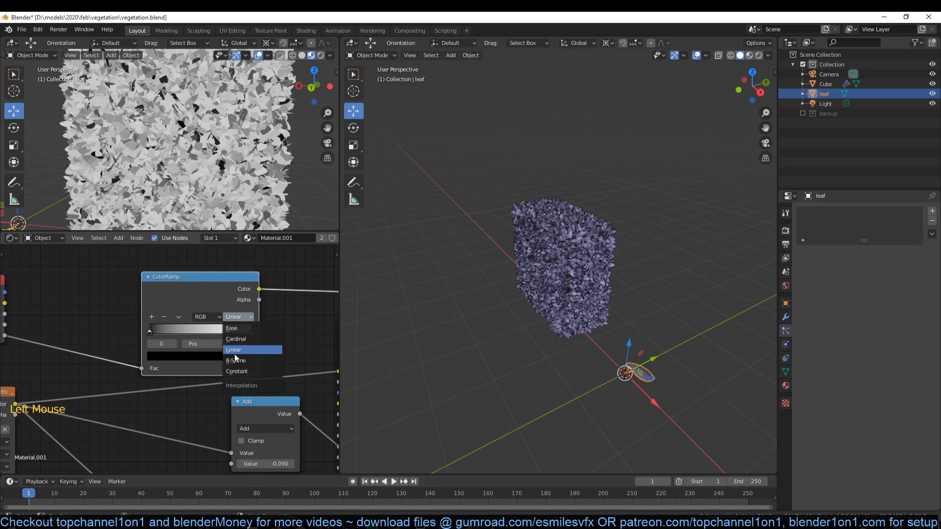
{"action": "left_click", "coordinate": [239, 371]}
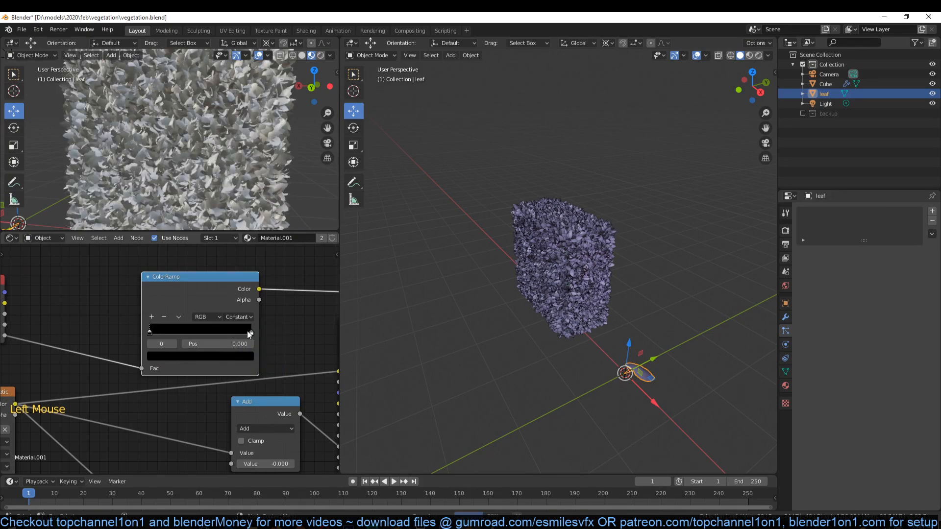
{"action": "left_click_drag", "start_coordinate": [247, 331], "coordinate": [203, 332]}
{"action": "left_click", "coordinate": [208, 357]}
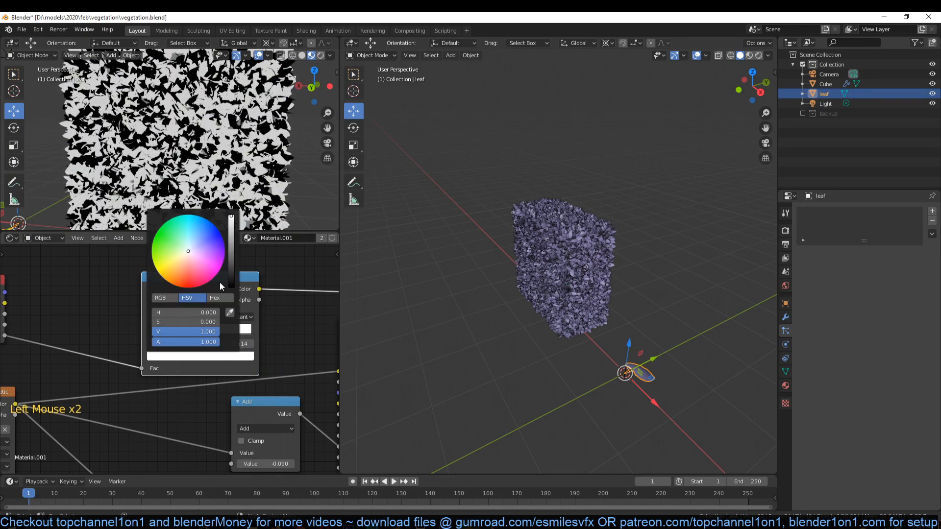
{"action": "left_click", "coordinate": [201, 237]}
{"action": "left_click", "coordinate": [166, 242]}
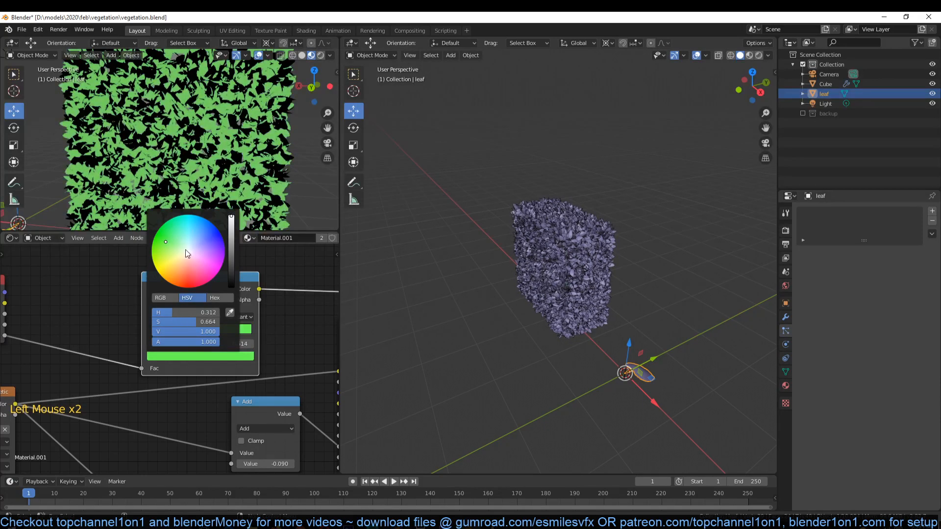
{"action": "left_click_drag", "start_coordinate": [204, 331], "coordinate": [215, 332]}
{"action": "left_click", "coordinate": [150, 334]}
{"action": "left_click", "coordinate": [186, 357]}
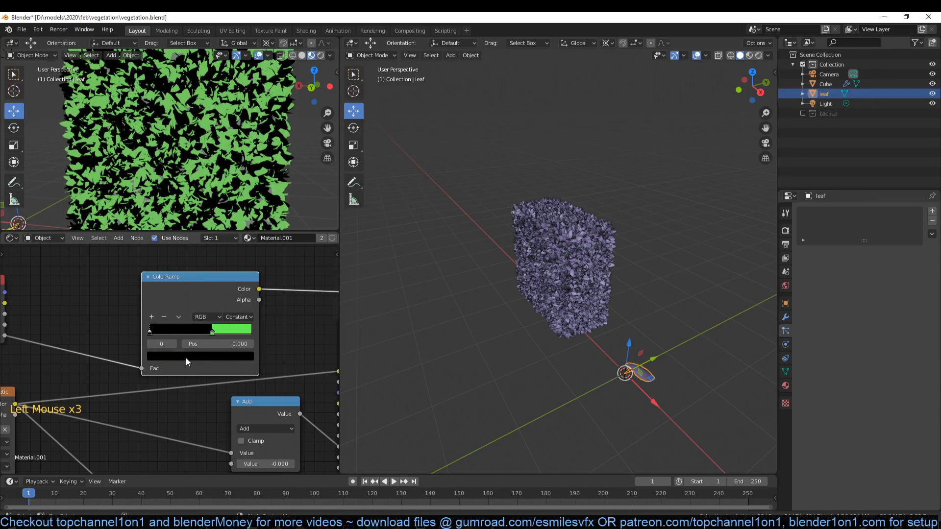
Turn the Outliner area into an Image Editor, load the garden reference photo and frame its grass clumps.
{"action": "left_click", "coordinate": [788, 42]}
{"action": "left_click", "coordinate": [790, 43]}
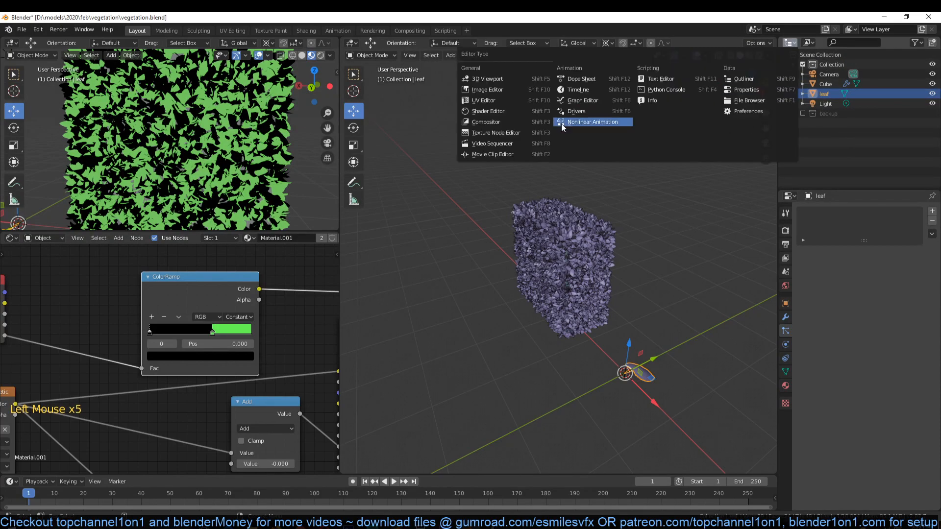
{"action": "left_click", "coordinate": [513, 89]}
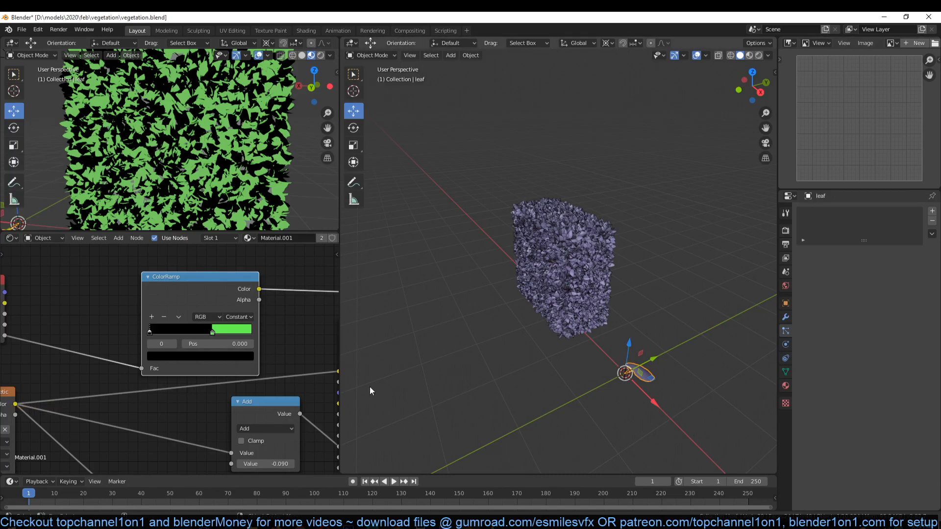
{"action": "left_click", "coordinate": [189, 479]}
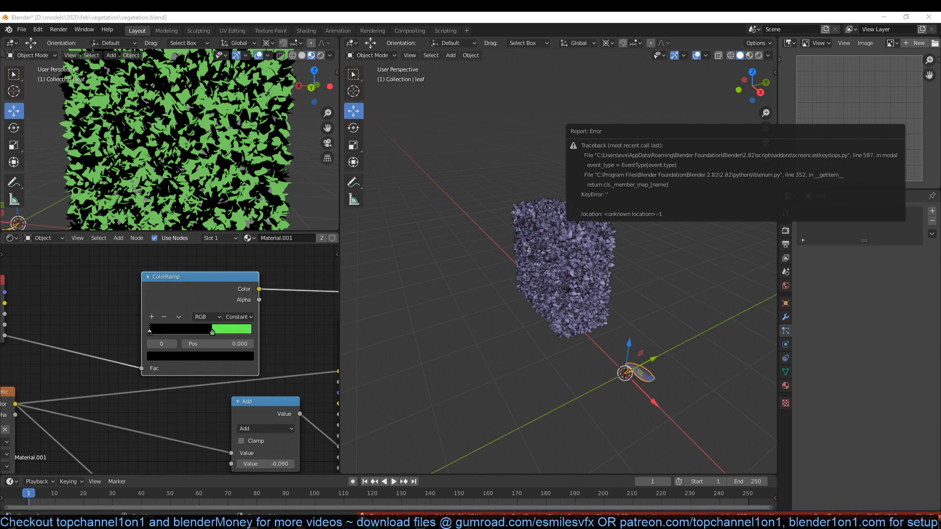
{"action": "left_click_drag", "start_coordinate": [847, 99], "coordinate": [848, 97]}
{"action": "middle_click_drag", "start_coordinate": [848, 97], "coordinate": [878, 119]}
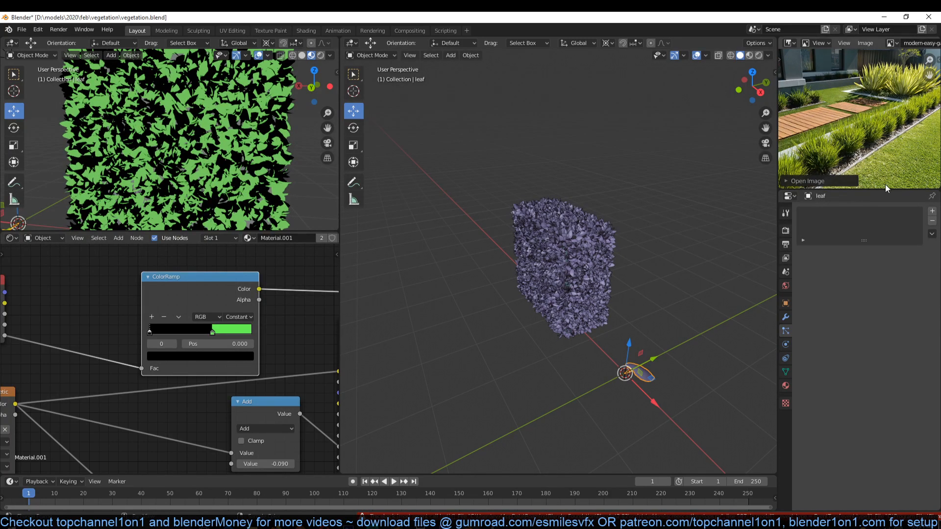
{"action": "scroll", "coordinate": [889, 159], "scroll_direction": "up", "scroll_amount": 3}
{"action": "middle_click_drag", "start_coordinate": [889, 159], "coordinate": [889, 127]}
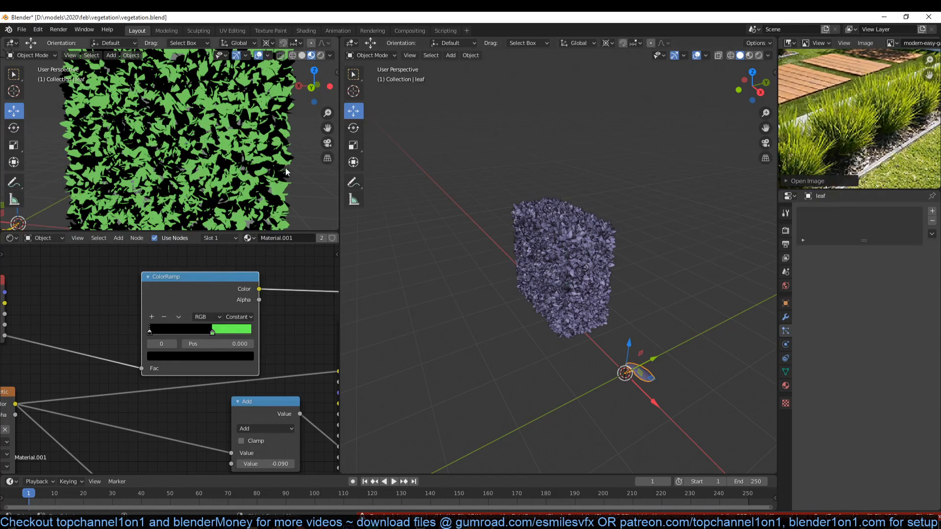
Recolour the ColorRamp's second stop with a beige sampled from the ground beside the grass in the photo.
{"action": "left_click", "coordinate": [214, 332]}
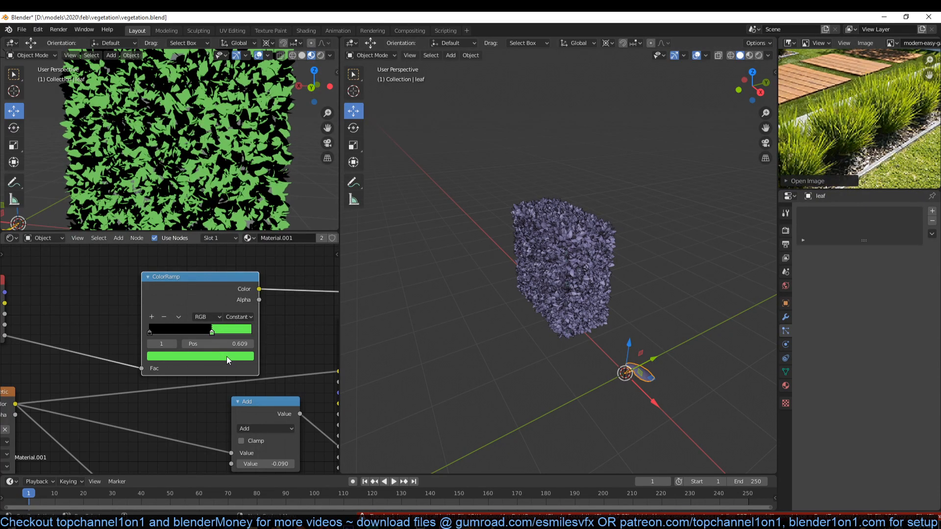
{"action": "left_click", "coordinate": [226, 357]}
{"action": "left_click", "coordinate": [231, 312]}
{"action": "left_click", "coordinate": [872, 173]}
Recolour the ColorRamp's first stop with a yellow-green sampled from the grass clumps in the photo.
{"action": "left_click", "coordinate": [164, 331]}
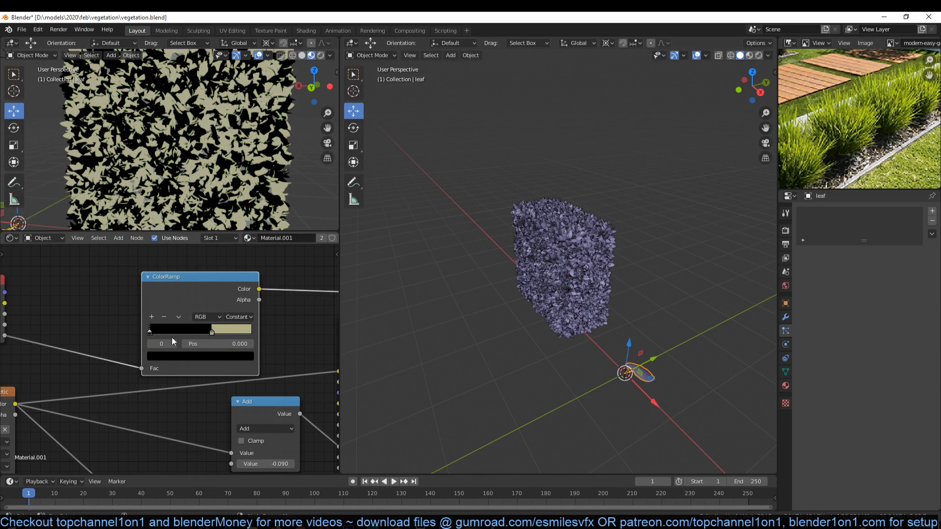
{"action": "left_click", "coordinate": [221, 357]}
{"action": "left_click", "coordinate": [229, 313]}
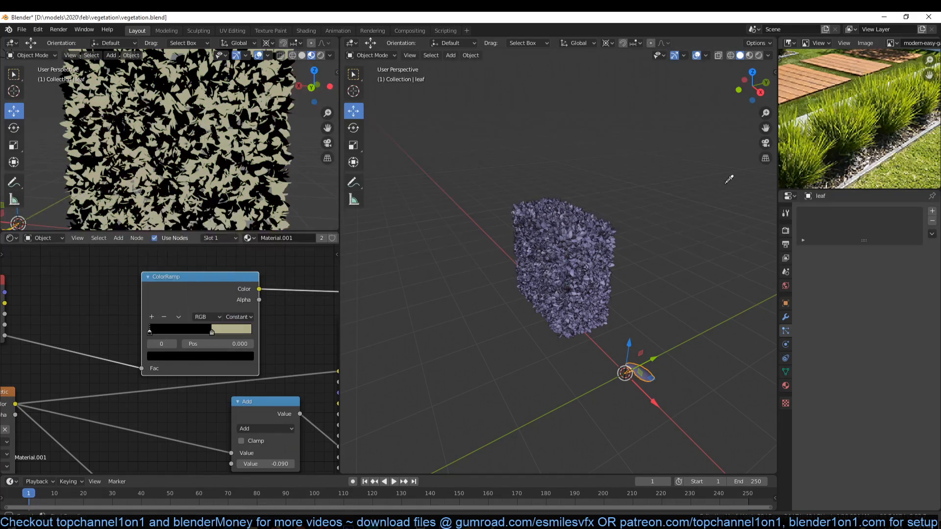
{"action": "left_click", "coordinate": [833, 123]}
Add a ColorRamp stop at position 0.305 and give it an olive green sampled from the photo's grass.
{"action": "scroll", "coordinate": [834, 140], "scroll_direction": "up", "scroll_amount": 5}
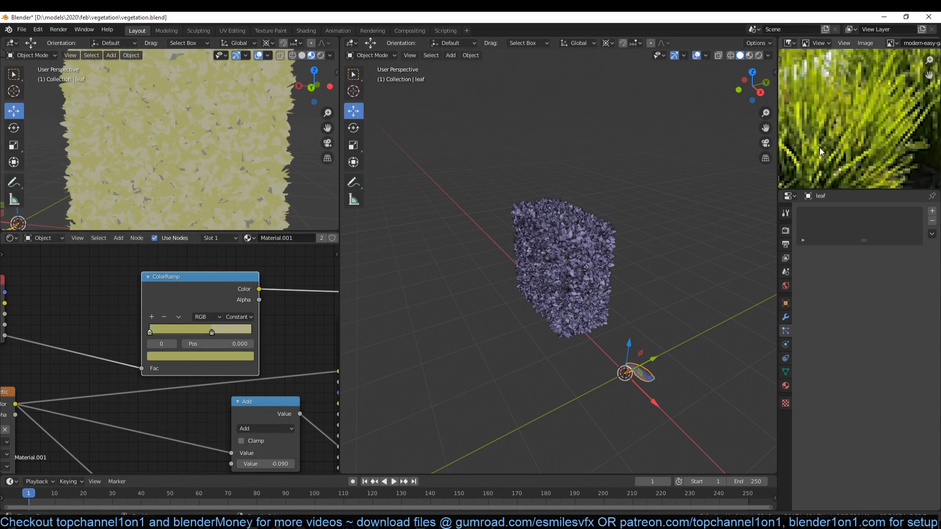
{"action": "left_click", "coordinate": [151, 317]}
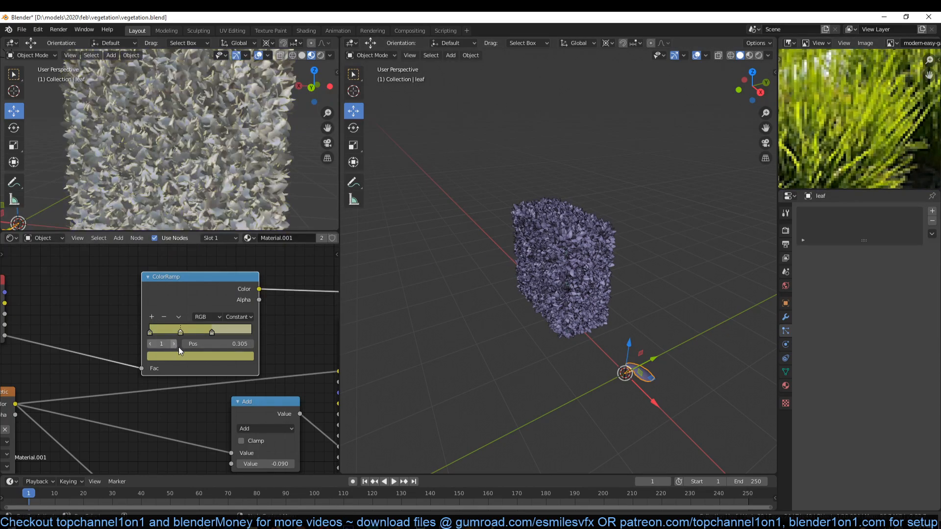
{"action": "left_click", "coordinate": [186, 357]}
{"action": "left_click", "coordinate": [229, 313]}
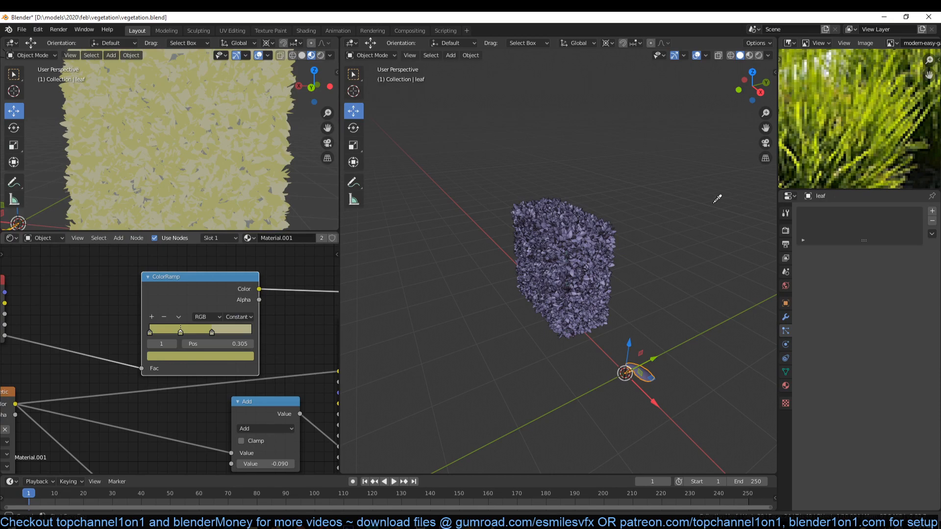
{"action": "left_click", "coordinate": [849, 138]}
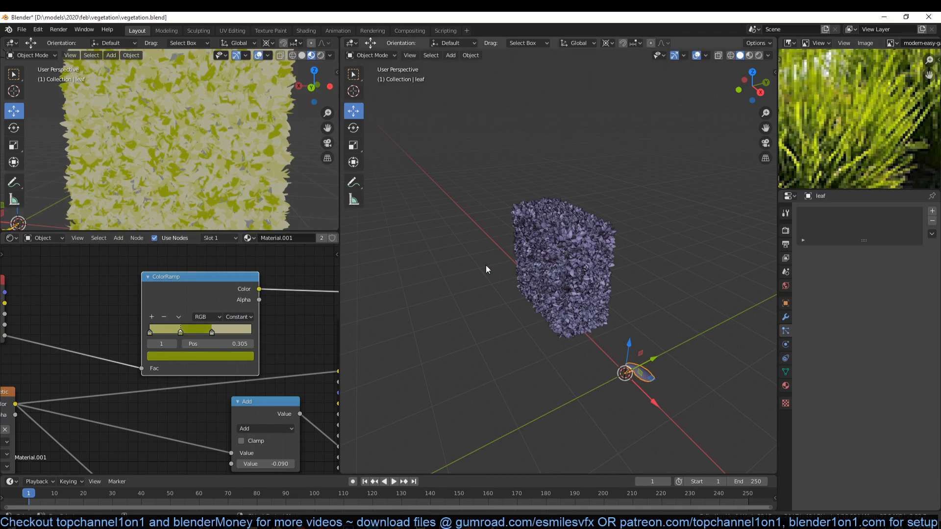
Add a ColorRamp stop at position 0.152 and give it a dark olive sampled from the photo's shaded grass.
{"action": "left_click", "coordinate": [151, 317]}
{"action": "left_click", "coordinate": [186, 357]}
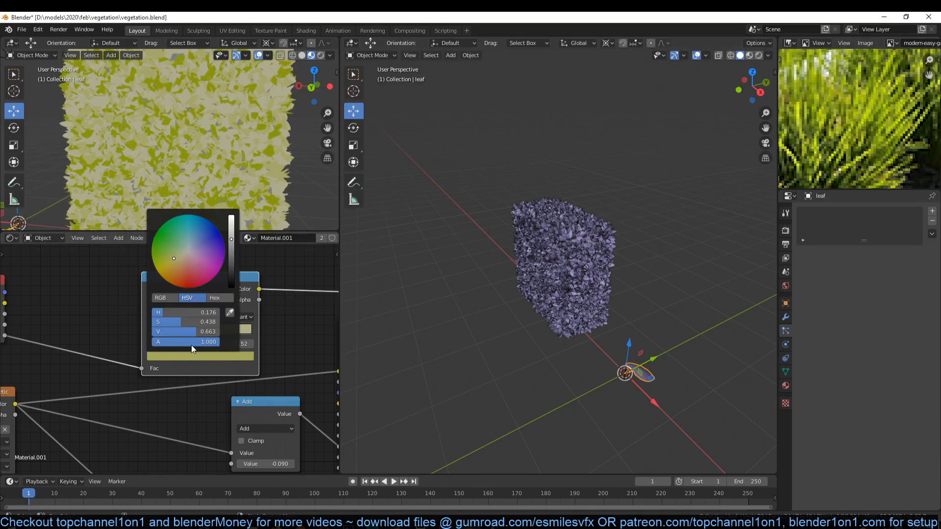
{"action": "left_click", "coordinate": [229, 313]}
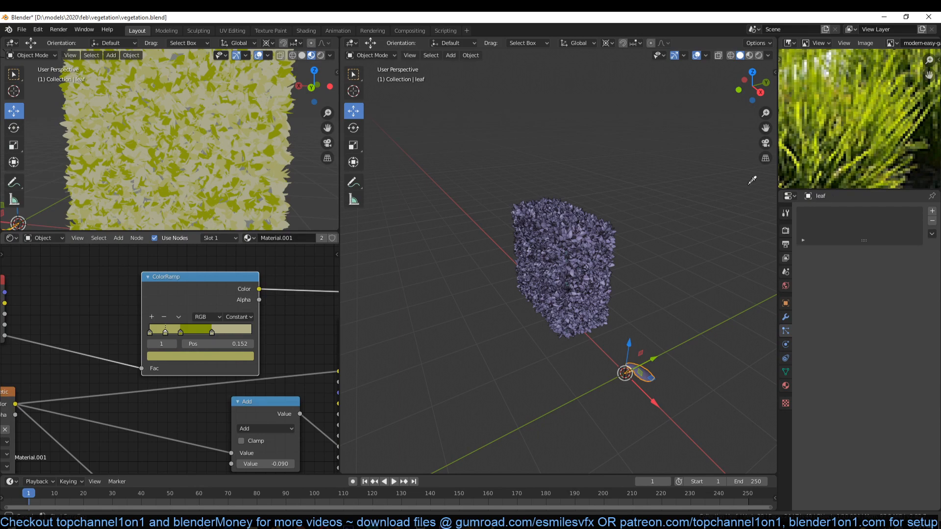
{"action": "left_click", "coordinate": [880, 151]}
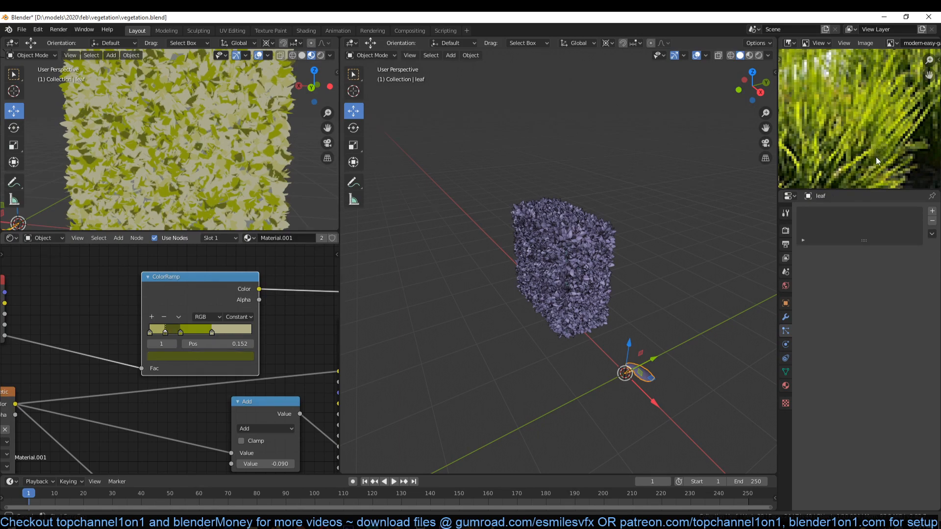
Shift the beige ColorRamp stop closer to the ramp's end, then add another stop and place it at position 0.635.
{"action": "left_click_drag", "start_coordinate": [212, 332], "coordinate": [233, 333]}
{"action": "left_click", "coordinate": [183, 331]}
{"action": "left_click", "coordinate": [151, 317]}
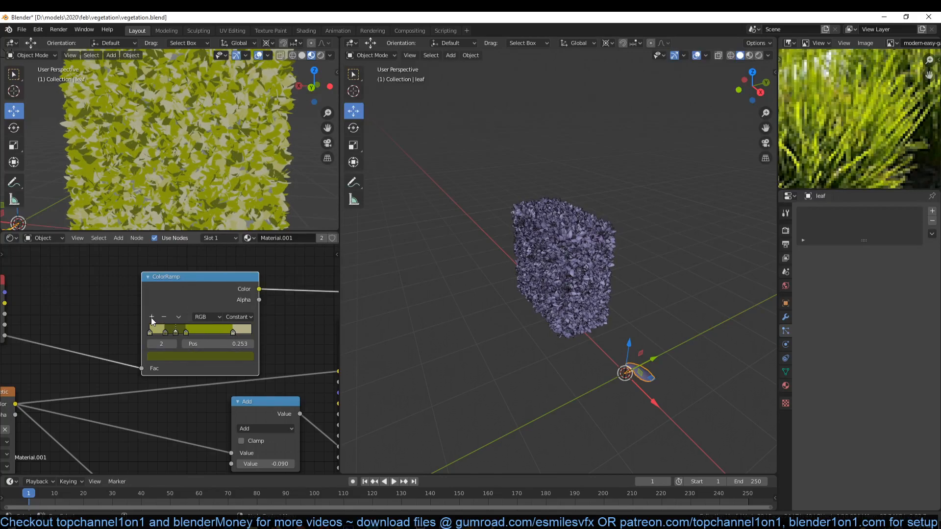
{"action": "left_click_drag", "start_coordinate": [175, 333], "coordinate": [214, 333]}
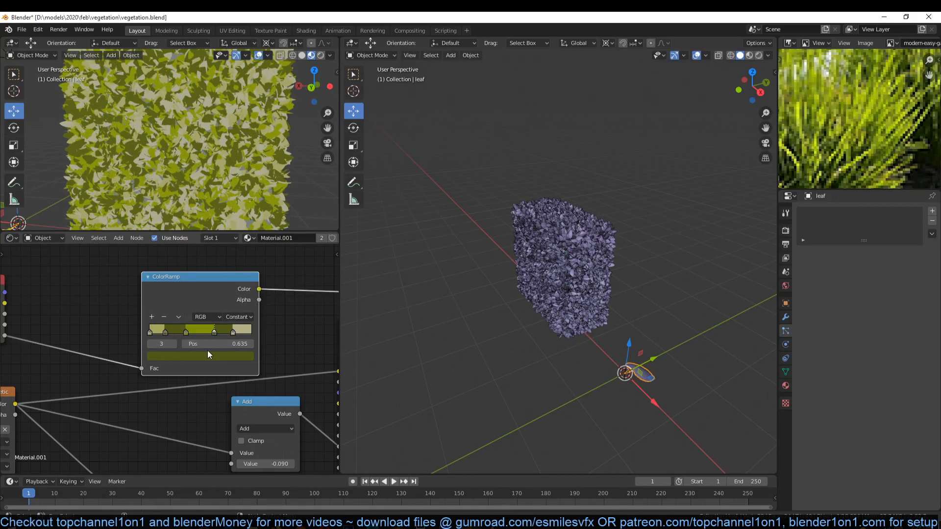
Recolour the ColorRamp stop at 0.635 with a dark green sampled from the shadows at the base of the photo's grass.
{"action": "left_click", "coordinate": [223, 356]}
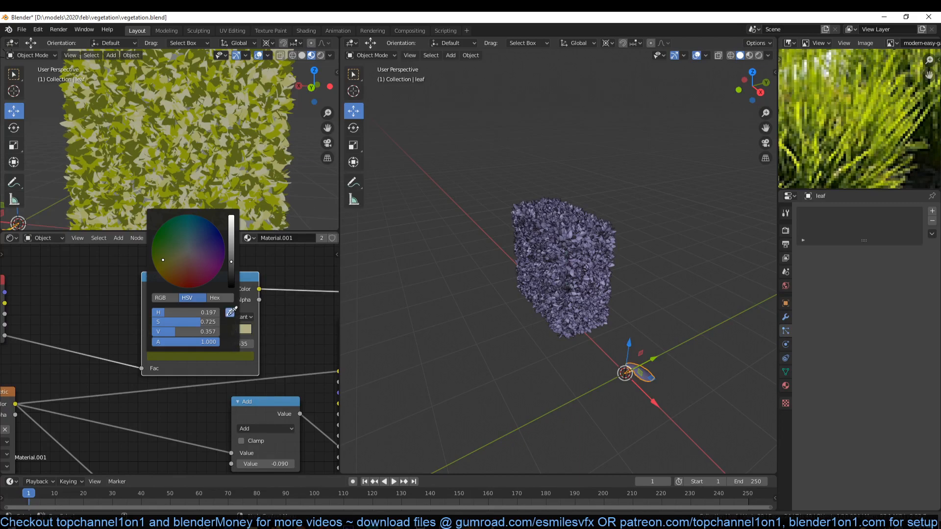
{"action": "left_click", "coordinate": [231, 313]}
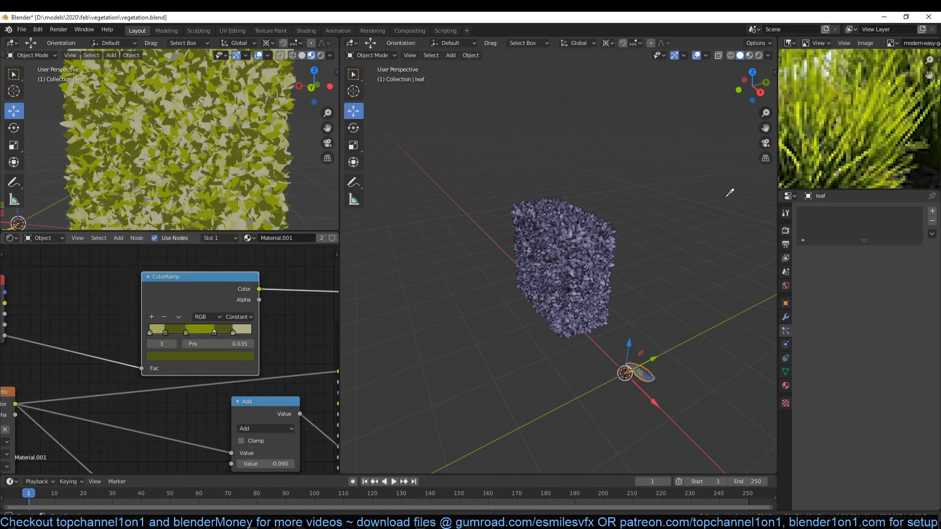
{"action": "left_click", "coordinate": [799, 181]}
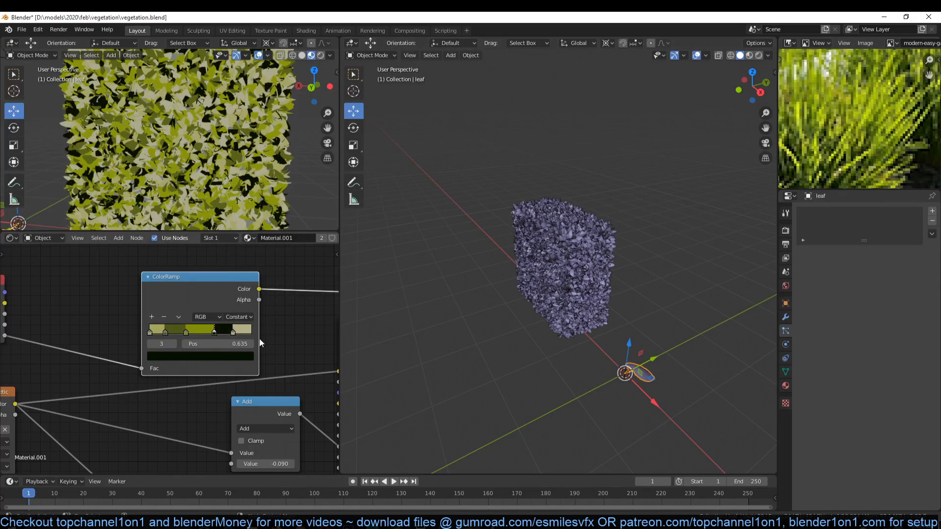
{"action": "left_click", "coordinate": [216, 358]}
{"action": "left_click", "coordinate": [227, 314]}
{"action": "left_click", "coordinate": [805, 180]}
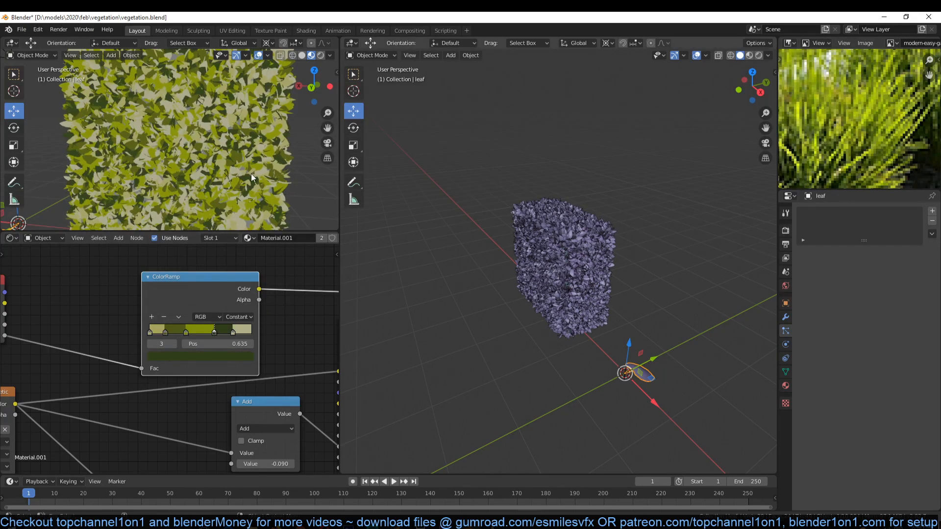
Check the hedge's leaf colours up close and move the ColorRamp node away from the Principled BSDF.
{"action": "scroll", "coordinate": [214, 175], "scroll_direction": "down", "scroll_amount": 3}
{"action": "middle_click_drag", "start_coordinate": [212, 174], "coordinate": [248, 190]}
{"action": "scroll", "coordinate": [168, 323], "scroll_direction": "down", "scroll_amount": 4}
{"action": "middle_click_drag", "start_coordinate": [168, 323], "coordinate": [67, 311]}
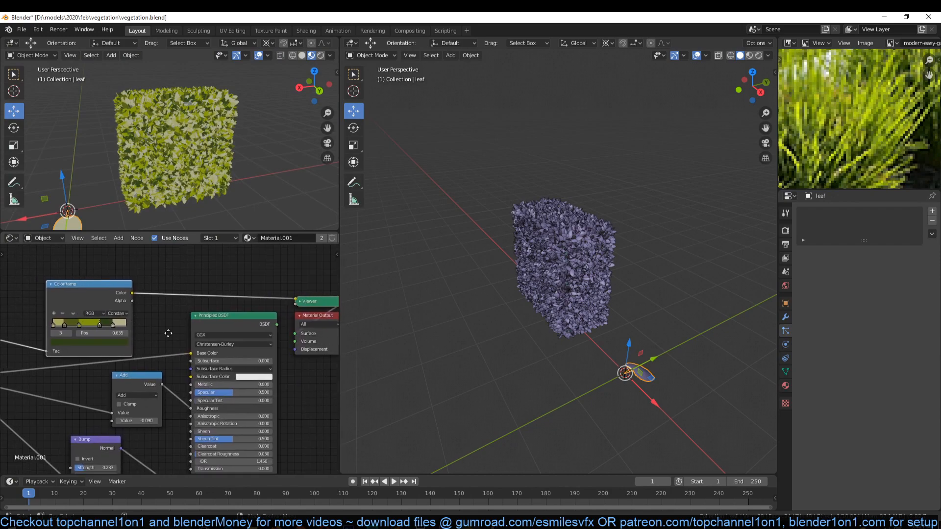
{"action": "scroll", "coordinate": [173, 181], "scroll_direction": "up", "scroll_amount": 6}
{"action": "scroll", "coordinate": [222, 194], "scroll_direction": "up", "scroll_amount": 3}
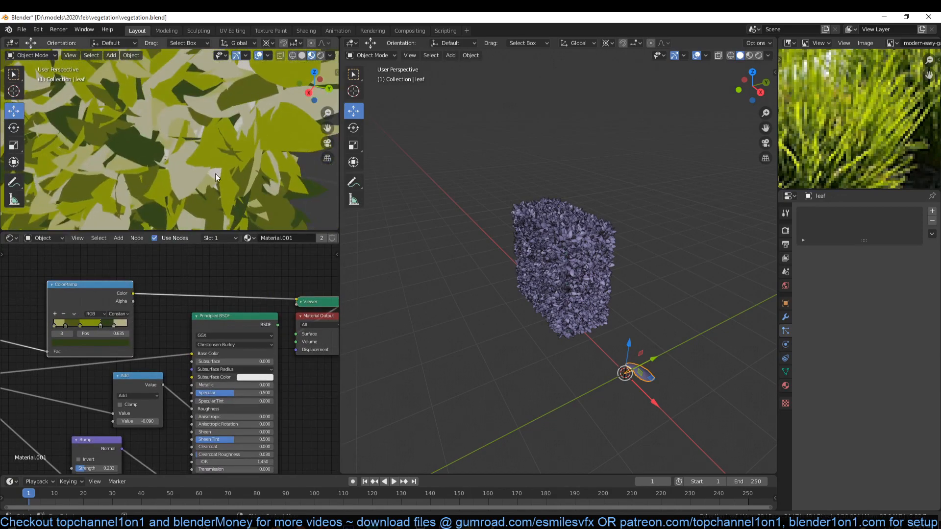
{"action": "middle_click_drag", "start_coordinate": [104, 288], "coordinate": [181, 290]}
{"action": "left_click_drag", "start_coordinate": [180, 289], "coordinate": [158, 279]}
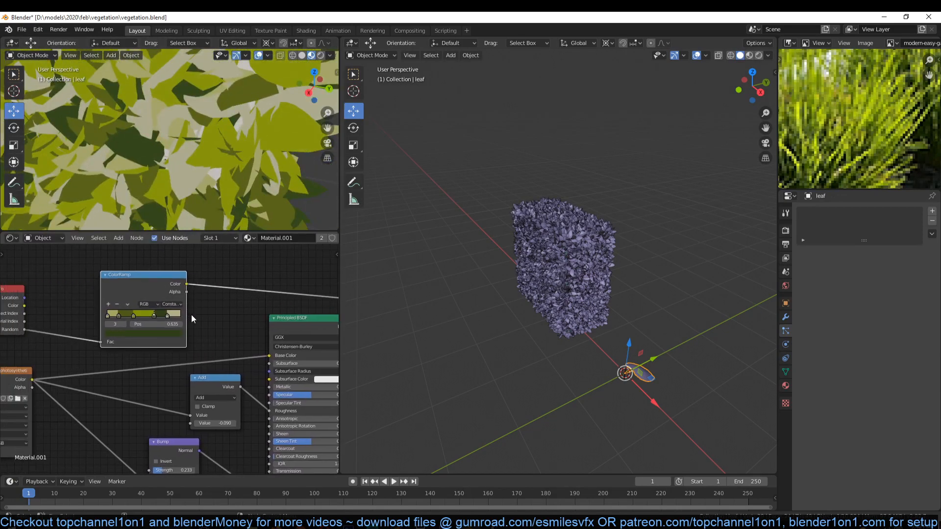
Add a MixRGB node between the ColorRamp and the Viewer, above the Principled BSDF.
{"action": "scroll", "coordinate": [192, 318], "scroll_direction": "up", "scroll_amount": 1}
{"action": "middle_click_drag", "start_coordinate": [196, 331], "coordinate": [170, 344]}
{"action": "key", "text": "shift+a"}
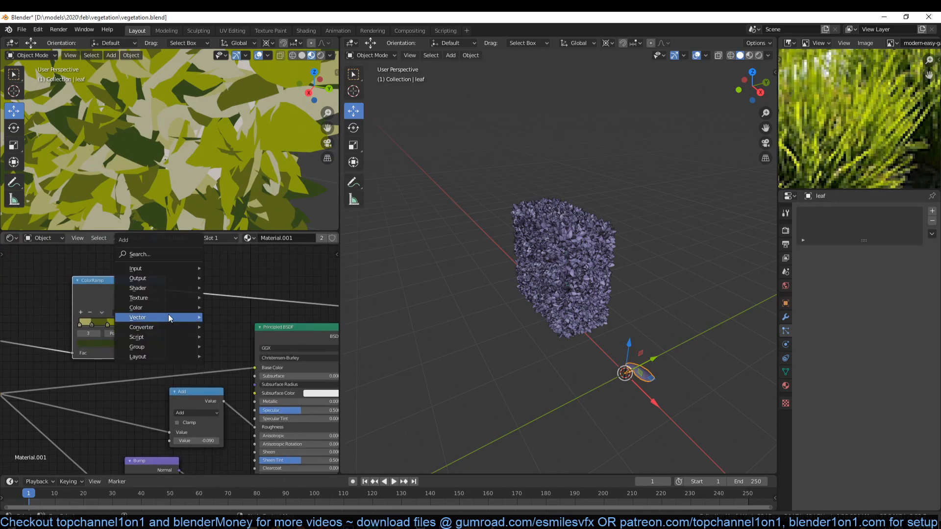
{"action": "mouse_move", "coordinate": [162, 306]}
{"action": "left_click", "coordinate": [236, 363]}
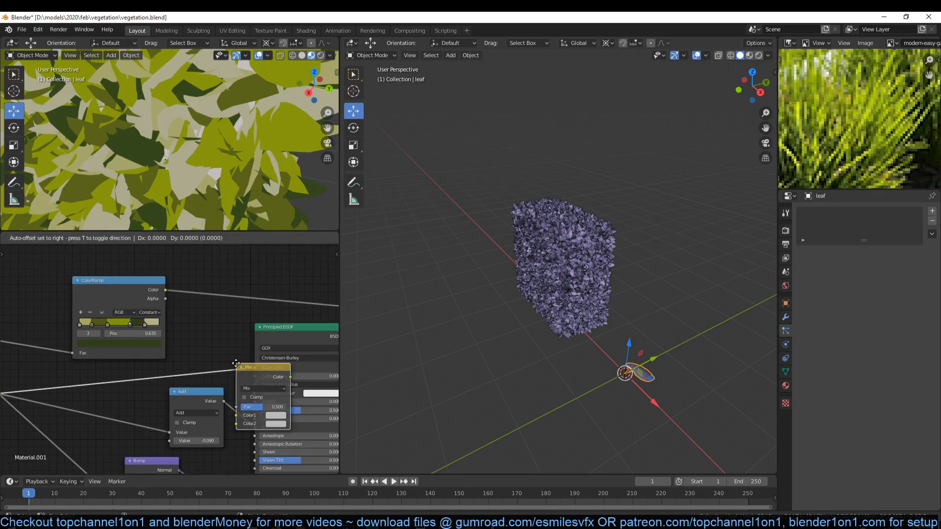
{"action": "left_click", "coordinate": [234, 328]}
Connect the leaf image texture's Color to the Mix node's Color1, with the ColorRamp feeding Color2.
{"action": "scroll", "coordinate": [165, 395], "scroll_direction": "down", "scroll_amount": 3}
{"action": "middle_click_drag", "start_coordinate": [165, 395], "coordinate": [220, 383]}
{"action": "left_click_drag", "start_coordinate": [87, 382], "coordinate": [260, 345]}
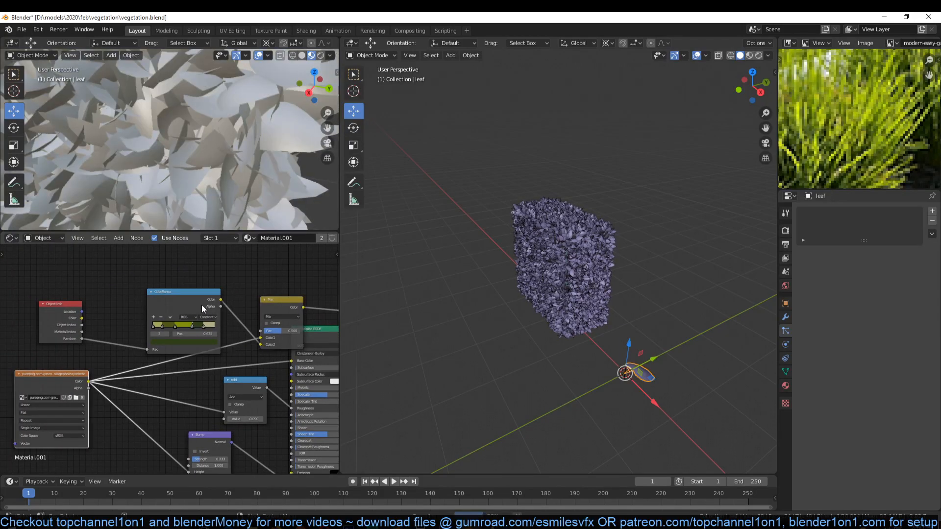
Examine the blended leaf colours on the hedge and set the Mix node's blend mode to Overlay.
{"action": "middle_click_drag", "start_coordinate": [224, 307], "coordinate": [139, 329]}
{"action": "scroll", "coordinate": [193, 327], "scroll_direction": "up", "scroll_amount": 3}
{"action": "scroll", "coordinate": [193, 326], "scroll_direction": "up", "scroll_amount": 2}
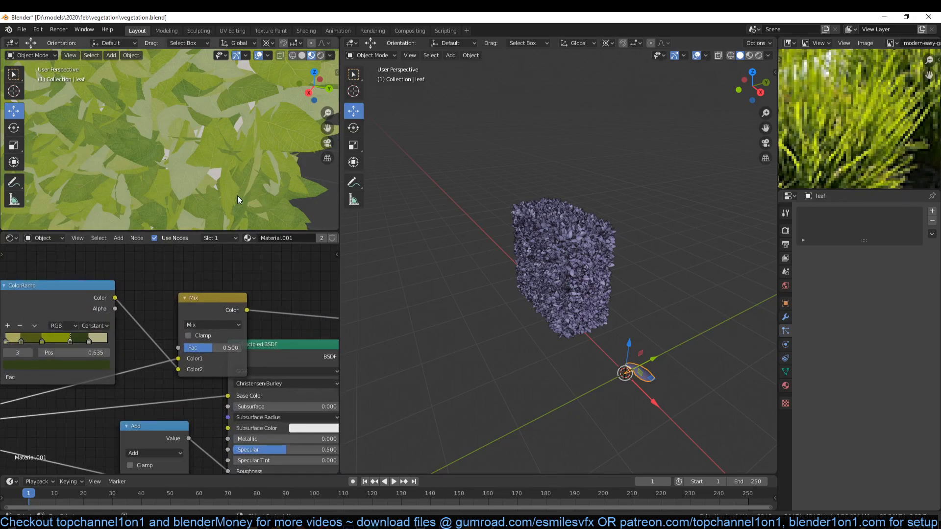
{"action": "scroll", "coordinate": [258, 162], "scroll_direction": "up", "scroll_amount": 3}
{"action": "scroll", "coordinate": [231, 295], "scroll_direction": "up", "scroll_amount": 2}
{"action": "scroll", "coordinate": [216, 204], "scroll_direction": "down", "scroll_amount": 5}
{"action": "mouse_move", "coordinate": [217, 204]}
{"action": "middle_mouse_down"}
{"action": "mouse_move", "coordinate": [246, 181]}
{"action": "mouse_move", "coordinate": [186, 177]}
{"action": "mouse_move", "coordinate": [223, 178]}
{"action": "mouse_move", "coordinate": [222, 189]}
{"action": "middle_mouse_up"}
{"action": "scroll", "coordinate": [220, 173], "scroll_direction": "up", "scroll_amount": 4}
{"action": "scroll", "coordinate": [193, 181], "scroll_direction": "up", "scroll_amount": 4}
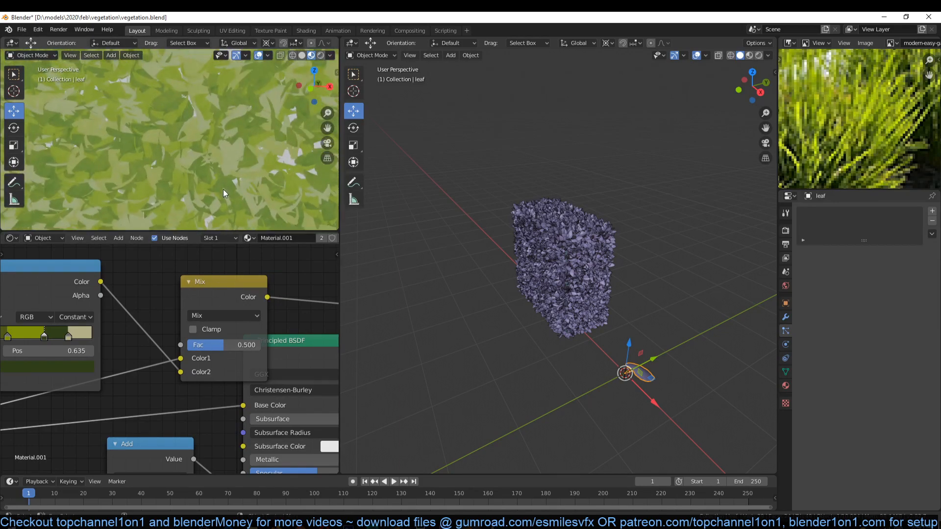
{"action": "left_click", "coordinate": [220, 315]}
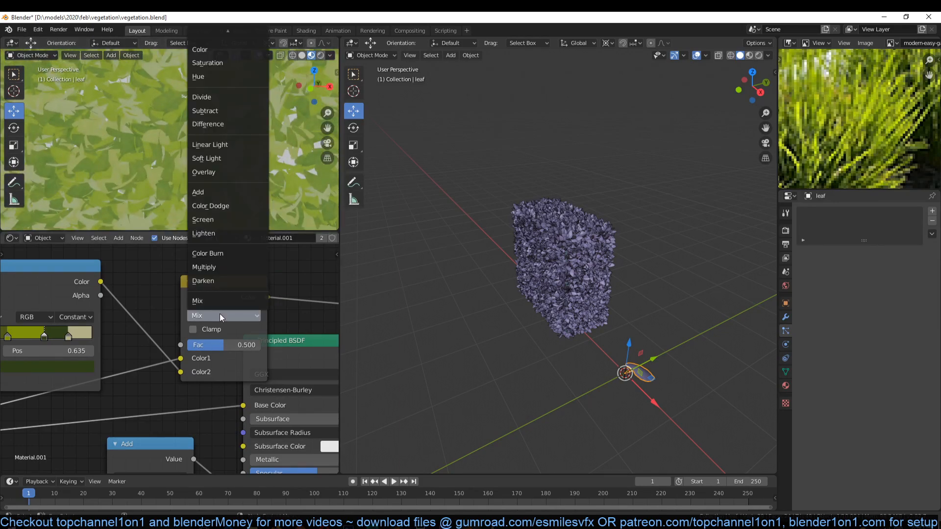
{"action": "left_click", "coordinate": [223, 172]}
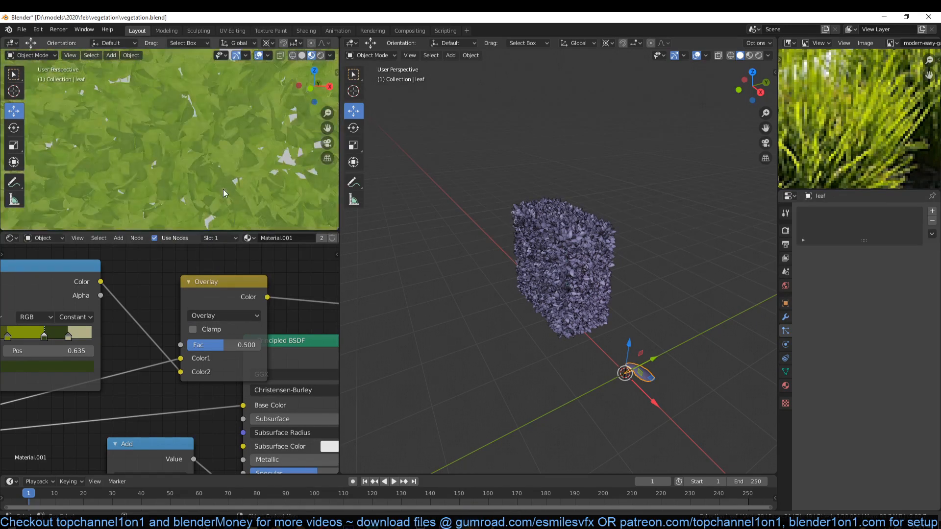
Set the Overlay node's Fac to 0.617 and move the node clear of the Principled BSDF.
{"action": "scroll", "coordinate": [244, 201], "scroll_direction": "down", "scroll_amount": 4}
{"action": "middle_click_drag", "start_coordinate": [238, 210], "coordinate": [206, 185]}
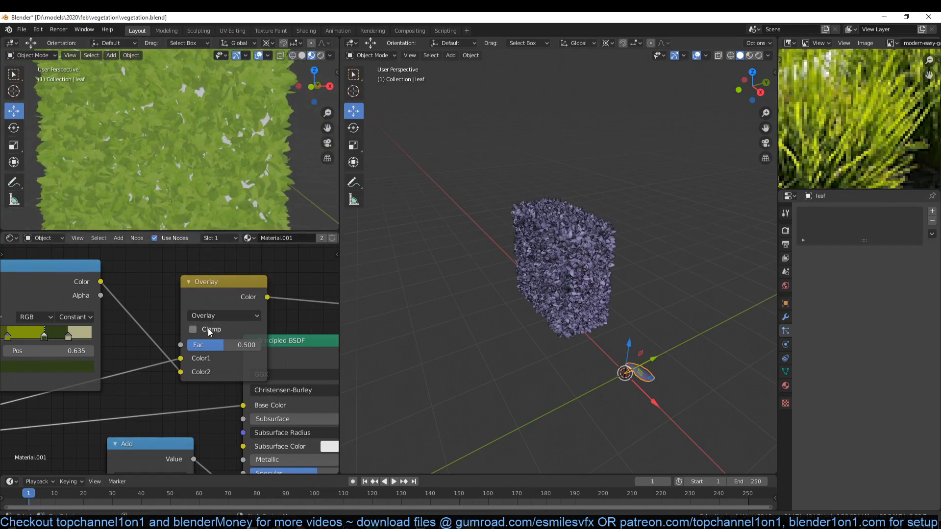
{"action": "mouse_move", "coordinate": [223, 345]}
{"action": "left_mouse_down"}
{"action": "mouse_move", "coordinate": [259, 345]}
{"action": "mouse_move", "coordinate": [232, 345]}
{"action": "left_mouse_up"}
{"action": "left_click_drag", "start_coordinate": [238, 299], "coordinate": [189, 293]}
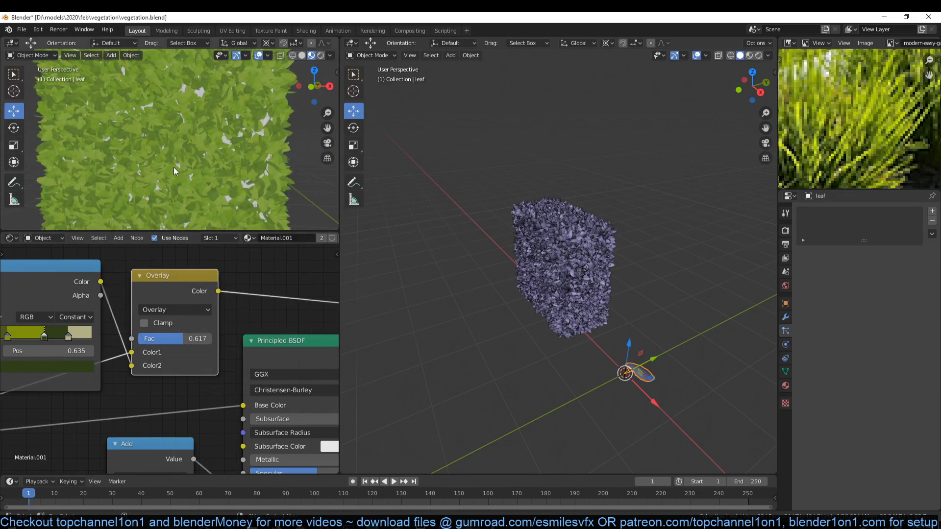
Connect the Overlay node's Color to the Principled BSDF's Base Color and preview the full shader on the hedge.
{"action": "middle_click_drag", "start_coordinate": [188, 192], "coordinate": [240, 178]}
{"action": "scroll", "coordinate": [205, 193], "scroll_direction": "up", "scroll_amount": 5}
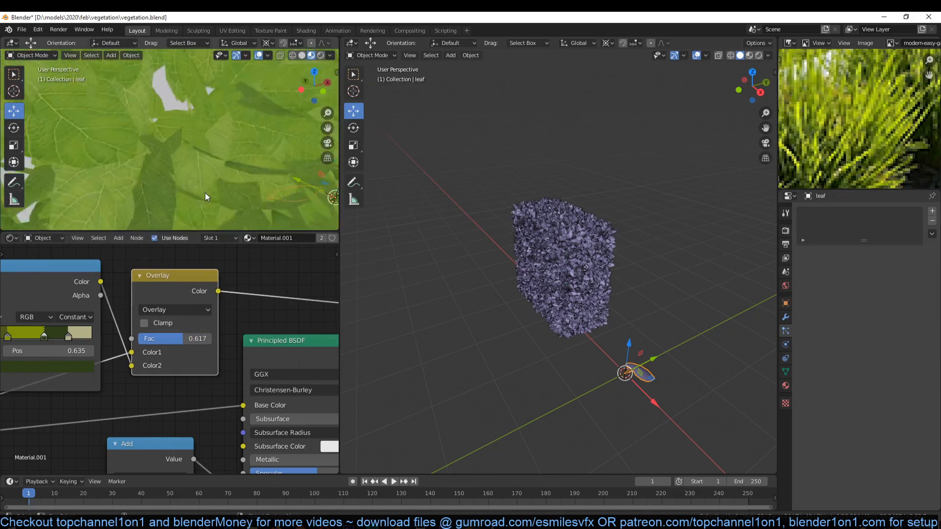
{"action": "scroll", "coordinate": [227, 357], "scroll_direction": "down", "scroll_amount": 3}
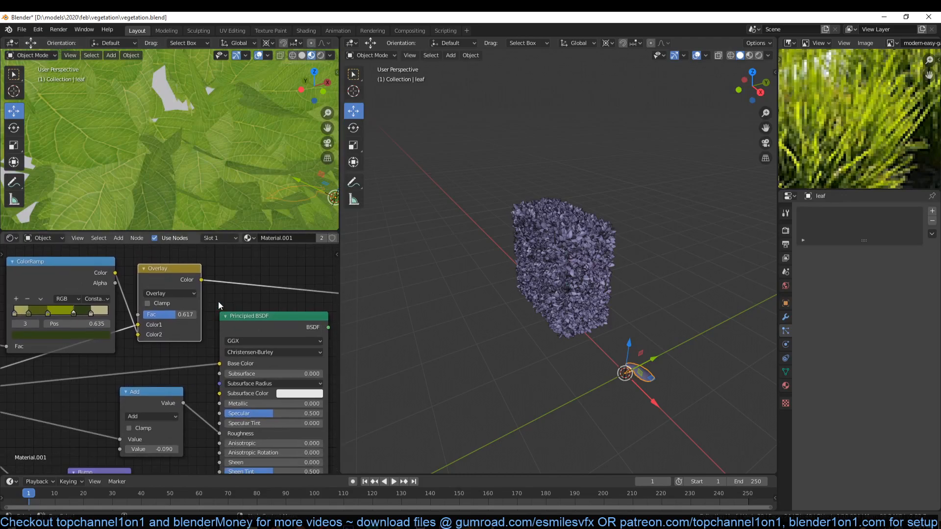
{"action": "left_click_drag", "start_coordinate": [201, 279], "coordinate": [220, 364]}
{"action": "left_click", "coordinate": [239, 326], "text": "ctrl+shift"}
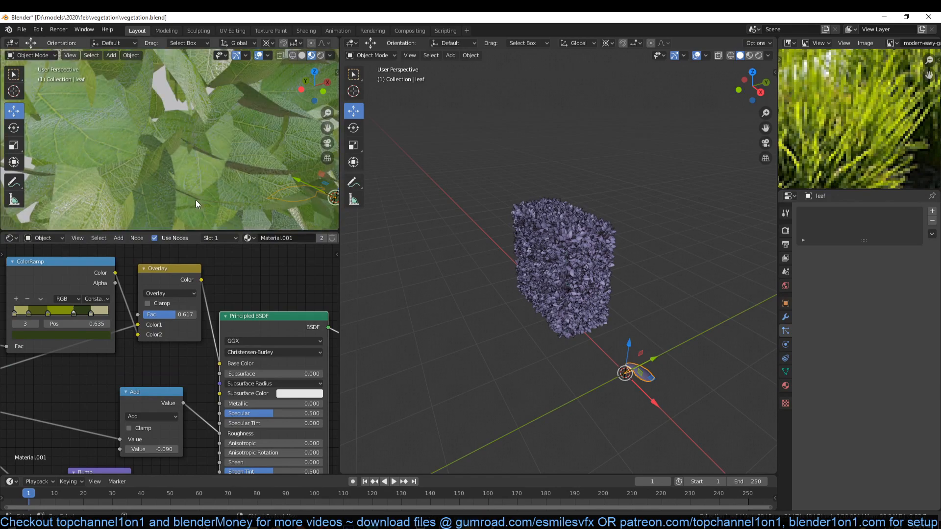
Select the hedge cube and set its leaf particles' velocity Randomize to 0.080.
{"action": "scroll", "coordinate": [197, 202], "scroll_direction": "down", "scroll_amount": 8}
{"action": "scroll", "coordinate": [119, 190], "scroll_direction": "up", "scroll_amount": 6}
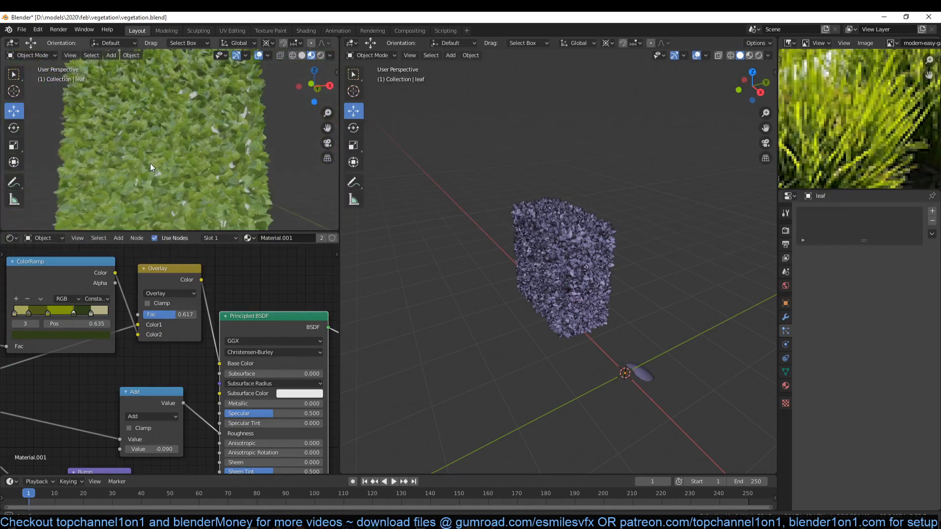
{"action": "left_click", "coordinate": [210, 187]}
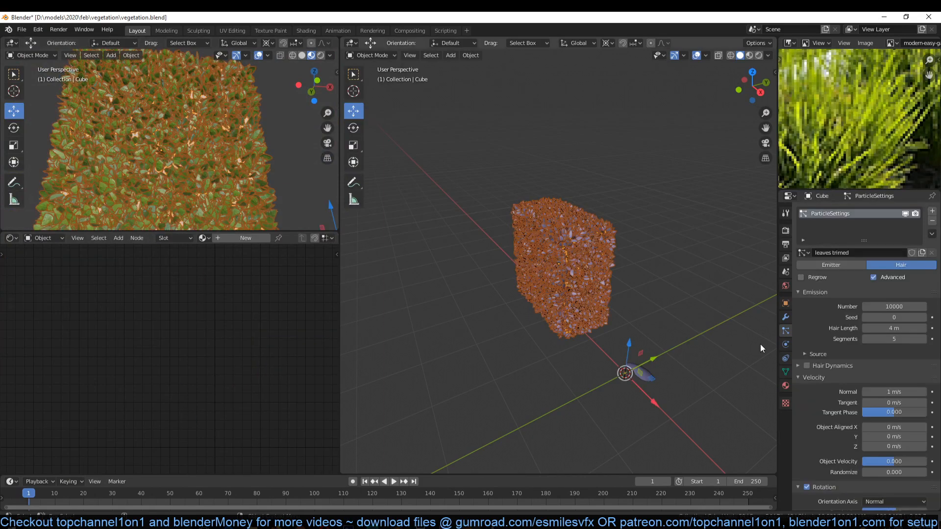
{"action": "scroll", "coordinate": [840, 395], "scroll_direction": "down", "scroll_amount": 3}
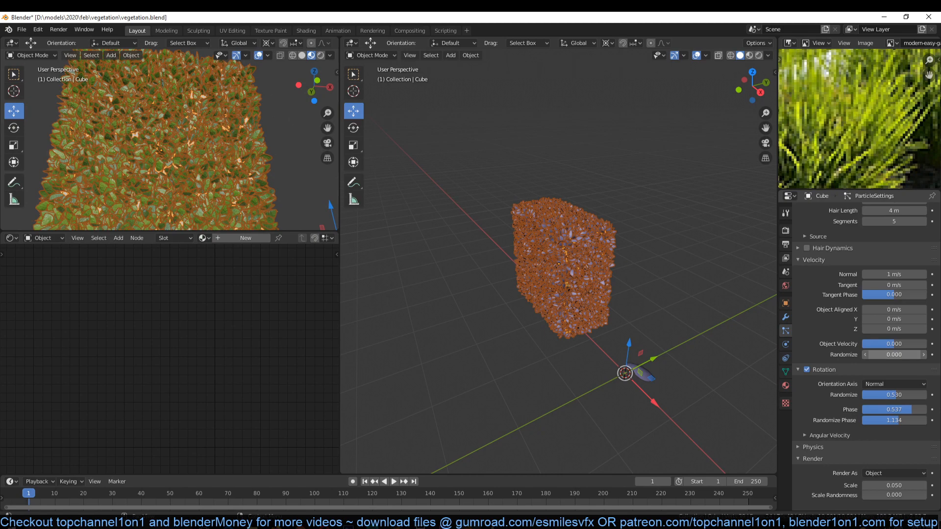
{"action": "left_click_drag", "start_coordinate": [894, 355], "coordinate": [897, 355]}
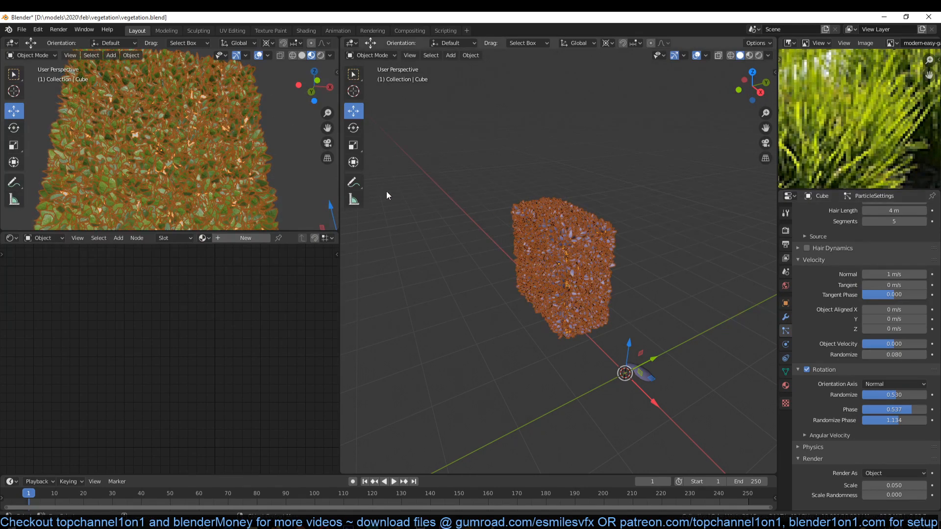
{"action": "key", "text": "alt+a"}
Set the leaf particles' Scale Randomness to 0.575.
{"action": "middle_click_drag", "start_coordinate": [263, 152], "coordinate": [201, 125]}
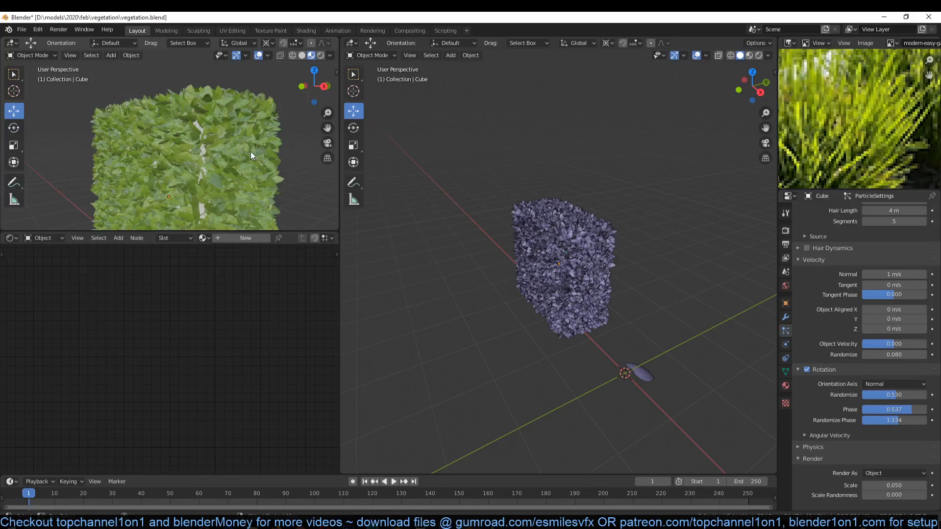
{"action": "scroll", "coordinate": [860, 423], "scroll_direction": "down", "scroll_amount": 4}
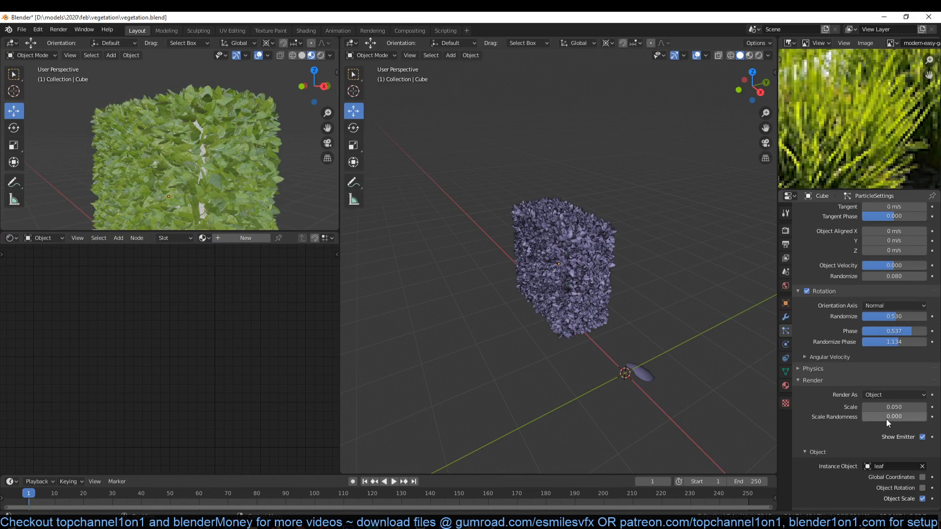
{"action": "left_click_drag", "start_coordinate": [890, 416], "coordinate": [922, 417]}
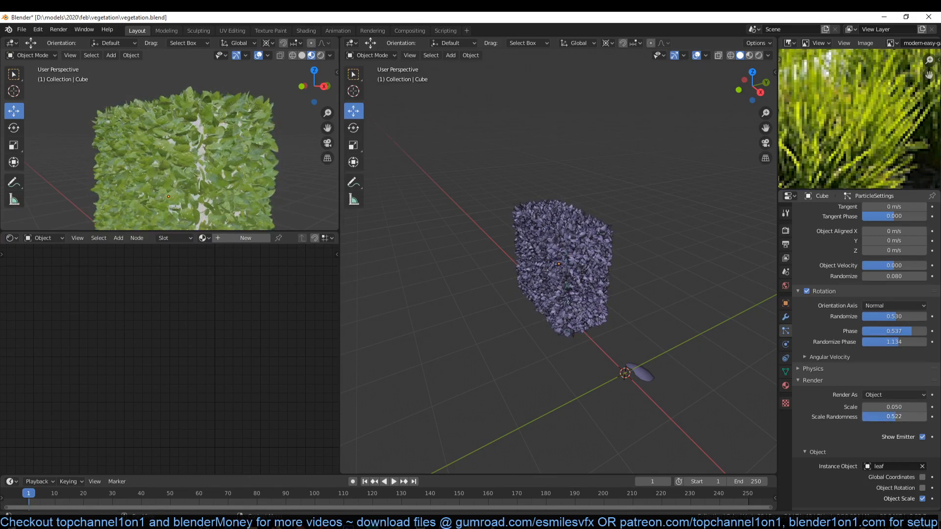
{"action": "middle_click_drag", "start_coordinate": [321, 189], "coordinate": [194, 131]}
Hide the hedge cube's own mesh by disabling Display Instancer and Render Instancer in its Instancing settings.
{"action": "left_click", "coordinate": [219, 116]}
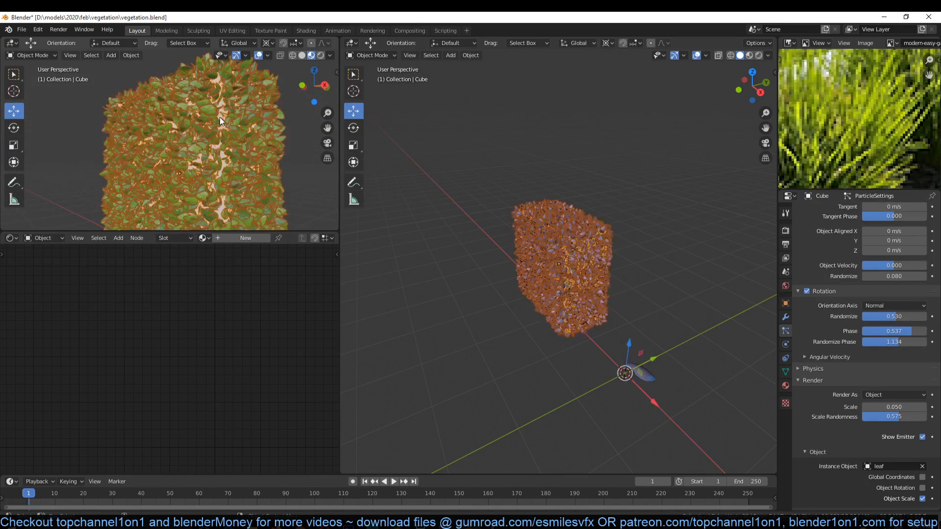
{"action": "left_click", "coordinate": [785, 304]}
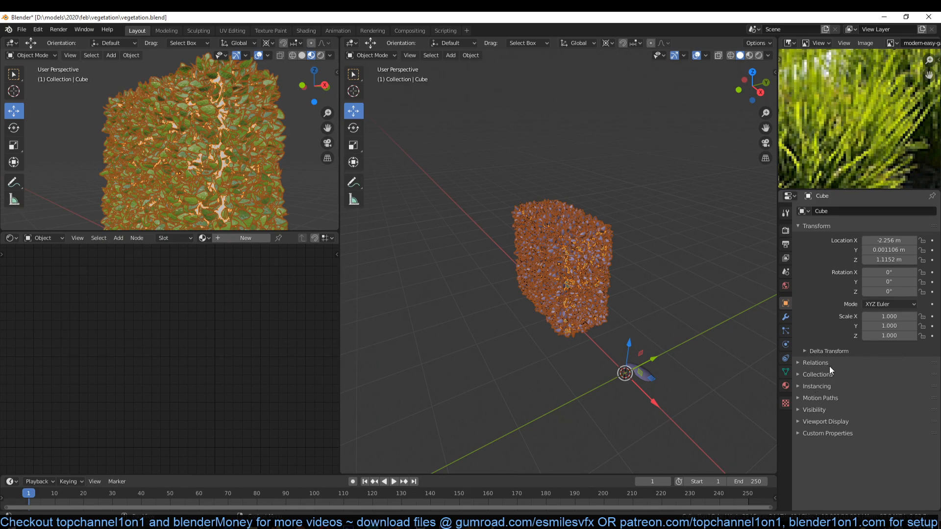
{"action": "left_click", "coordinate": [830, 388]}
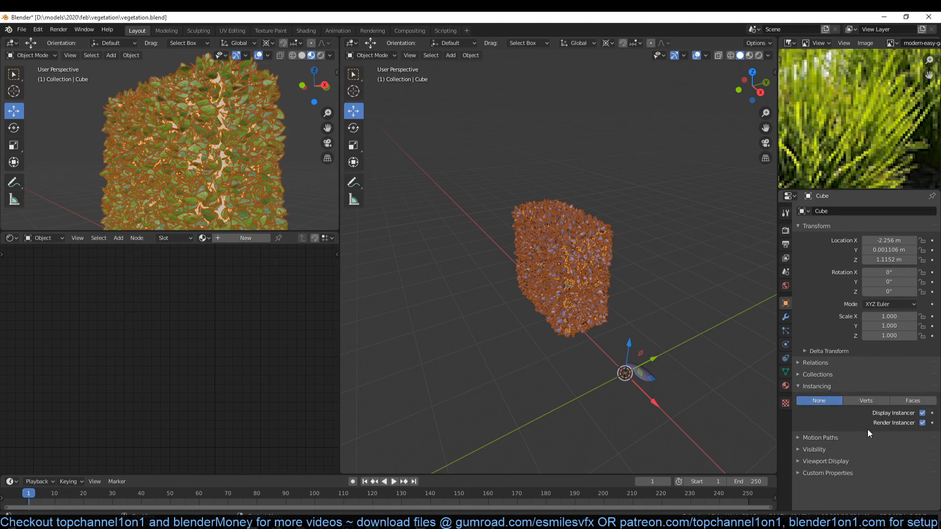
{"action": "left_click", "coordinate": [923, 415]}
{"action": "left_click", "coordinate": [923, 425]}
{"action": "left_click", "coordinate": [304, 185]}
{"action": "middle_click_drag", "start_coordinate": [269, 164], "coordinate": [110, 148]}
{"action": "middle_click_drag", "start_coordinate": [178, 140], "coordinate": [258, 169]}
{"action": "scroll", "coordinate": [532, 240], "scroll_direction": "down", "scroll_amount": 2}
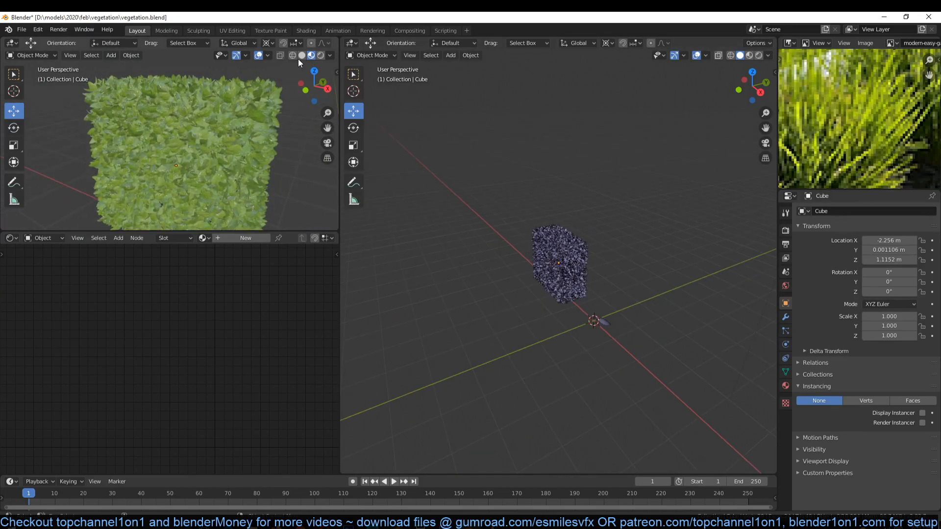
Add a sun light at the world origin and raise it along Z to about 5.5 m.
{"action": "key", "text": "shift+a"}
{"action": "mouse_move", "coordinate": [493, 376]}
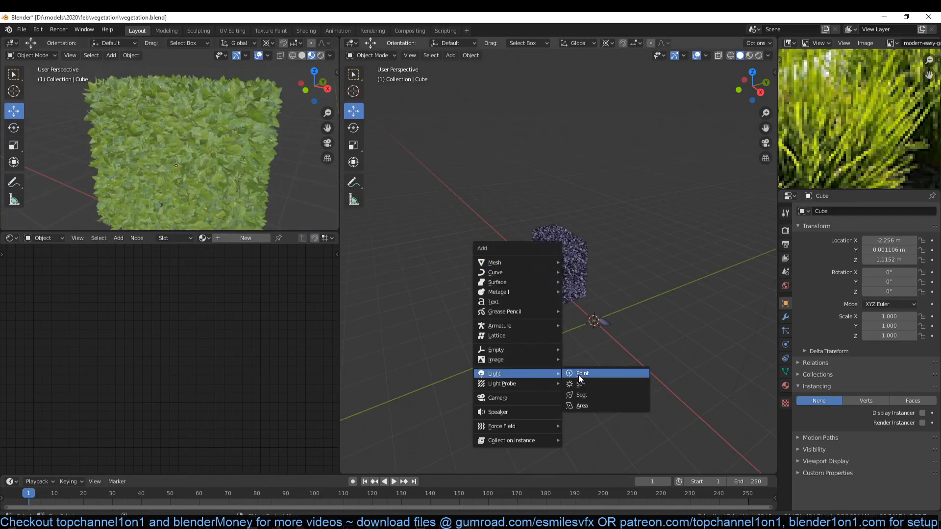
{"action": "left_click", "coordinate": [582, 385]}
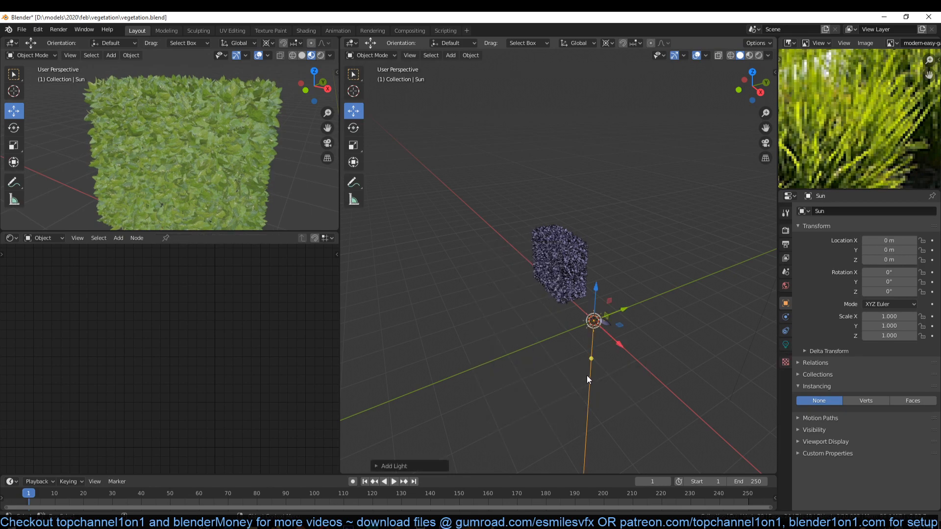
{"action": "key", "text": "g"}
{"action": "key", "text": "z"}
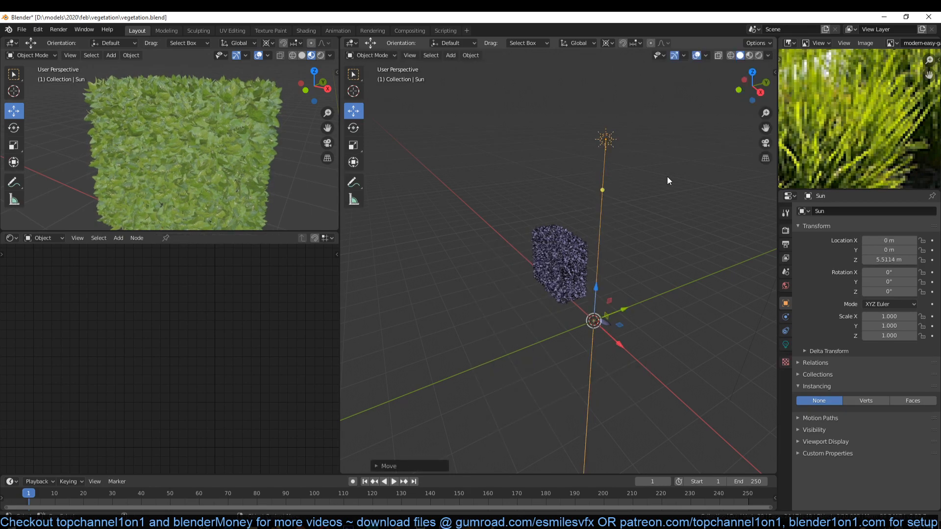
{"action": "key", "text": "g"}
{"action": "key", "text": "Escape"}
Tilt the sun with a free trackball rotation so it shines diagonally, and enable Scene Lights in the material preview.
{"action": "key", "text": "period"}
{"action": "left_click", "coordinate": [659, 145]}
{"action": "key", "text": "r"}
{"action": "key", "text": "r"}
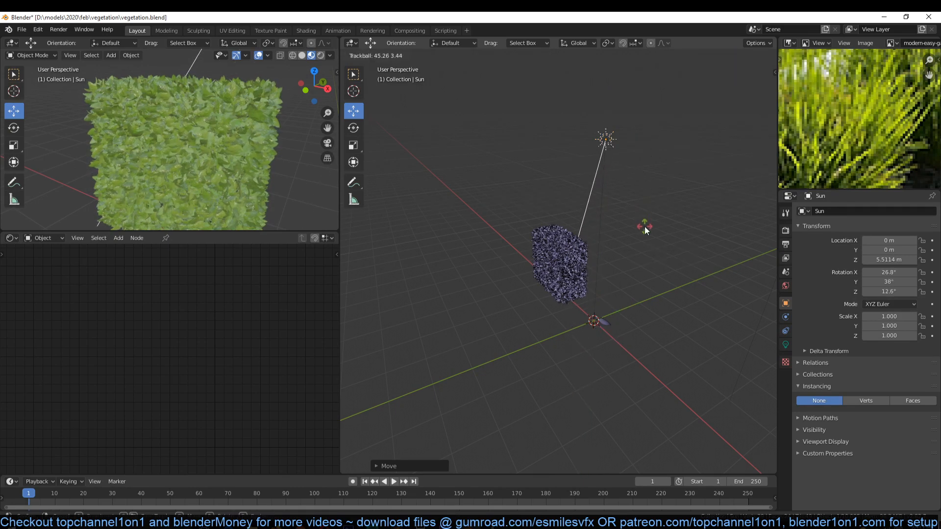
{"action": "left_click", "coordinate": [651, 230]}
{"action": "left_click", "coordinate": [329, 55]}
{"action": "left_click", "coordinate": [286, 102]}
Set the sun light's Strength to 10 and, after checking the hedge, raise it to 20.
{"action": "left_click", "coordinate": [786, 345]}
{"action": "double_click", "coordinate": [877, 275]}
{"action": "type", "text": "10"}
{"action": "key", "text": "Return"}
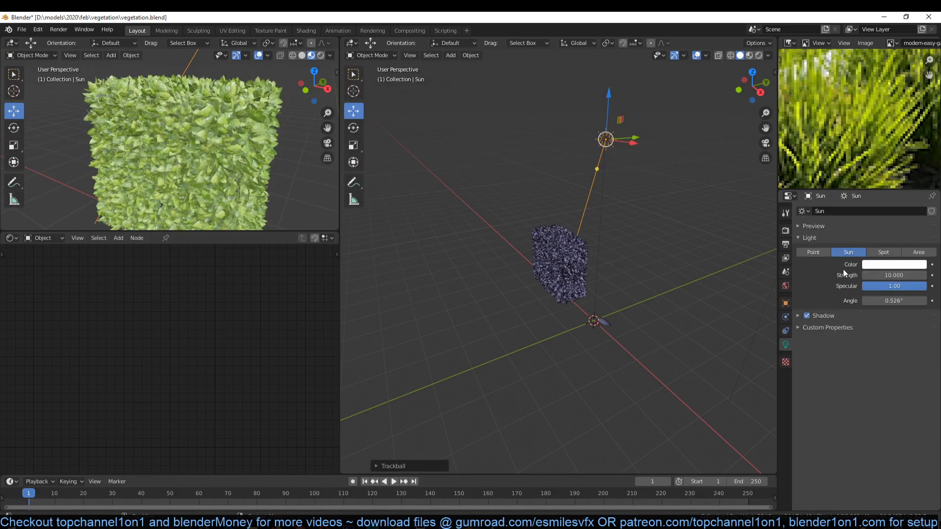
{"action": "scroll", "coordinate": [126, 166], "scroll_direction": "down", "scroll_amount": 1}
{"action": "middle_click_drag", "start_coordinate": [125, 167], "coordinate": [161, 159]}
{"action": "double_click", "coordinate": [875, 275]}
{"action": "type", "text": "20"}
{"action": "key", "text": "Return"}
Tint the sun light's colour a pale warm orange and save the file.
{"action": "left_click", "coordinate": [872, 265]}
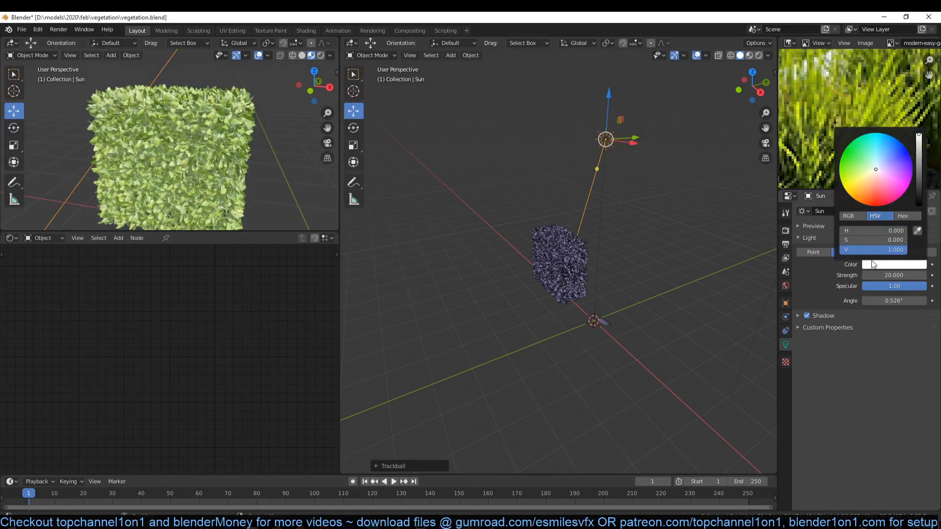
{"action": "left_click", "coordinate": [877, 183]}
{"action": "left_click", "coordinate": [484, 190]}
{"action": "key", "text": "ctrl+s"}
{"action": "middle_click_drag", "start_coordinate": [491, 198], "coordinate": [549, 235]}
{"action": "scroll", "coordinate": [266, 176], "scroll_direction": "up", "scroll_amount": 4}
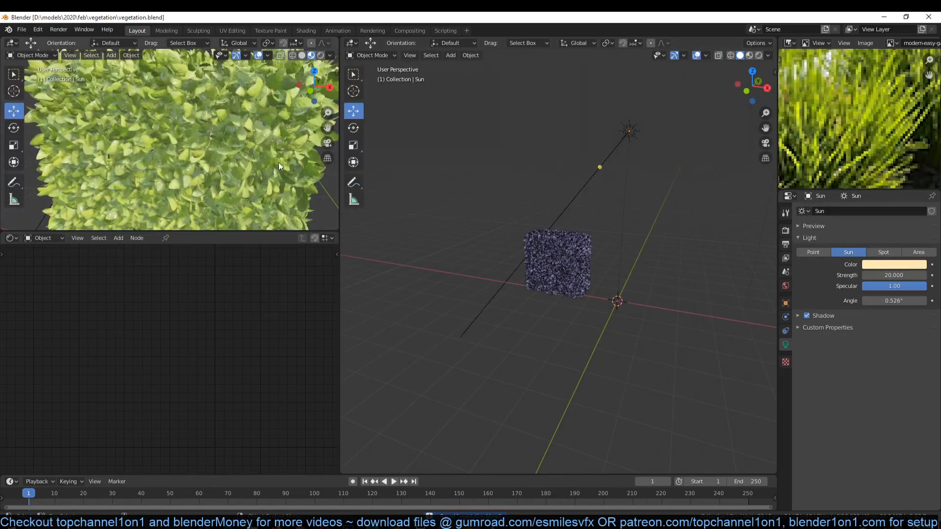
Duplicate the hedge in top view, place the copy in front of the original, and deselect everything.
{"action": "left_click", "coordinate": [578, 267]}
{"action": "key", "text": "KP_7"}
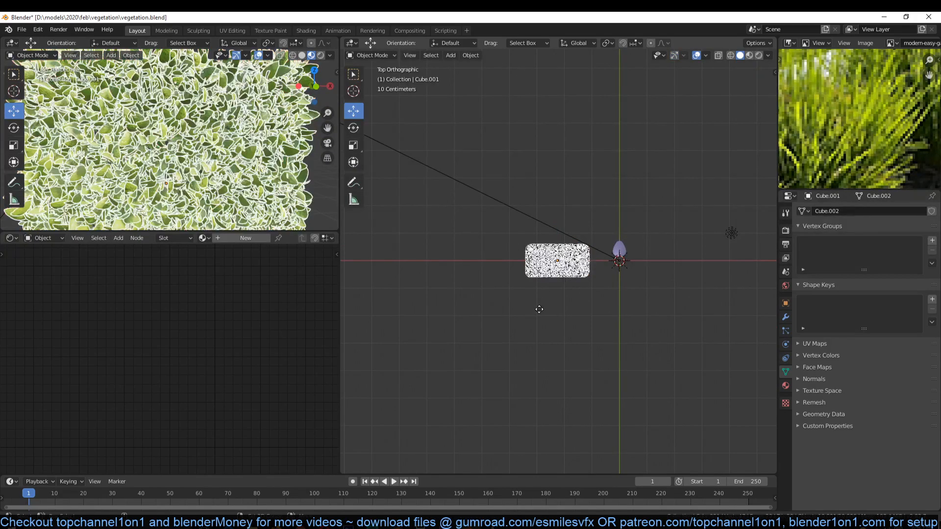
{"action": "key", "text": "shift+d"}
{"action": "left_click", "coordinate": [367, 260]}
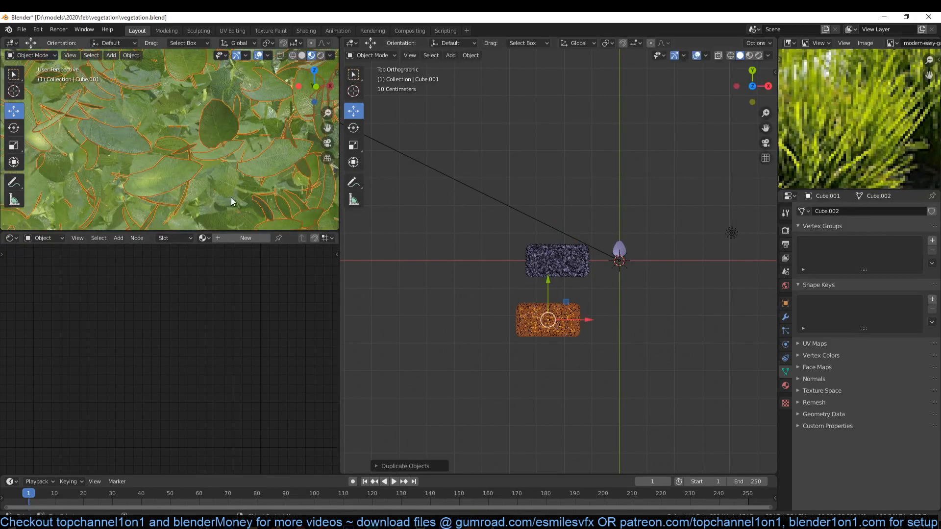
{"action": "scroll", "coordinate": [231, 198], "scroll_direction": "down", "scroll_amount": 5}
{"action": "key", "text": "alt+a"}
{"action": "middle_click_drag", "start_coordinate": [240, 187], "coordinate": [213, 205]}
{"action": "scroll", "coordinate": [219, 205], "scroll_direction": "up", "scroll_amount": 2}
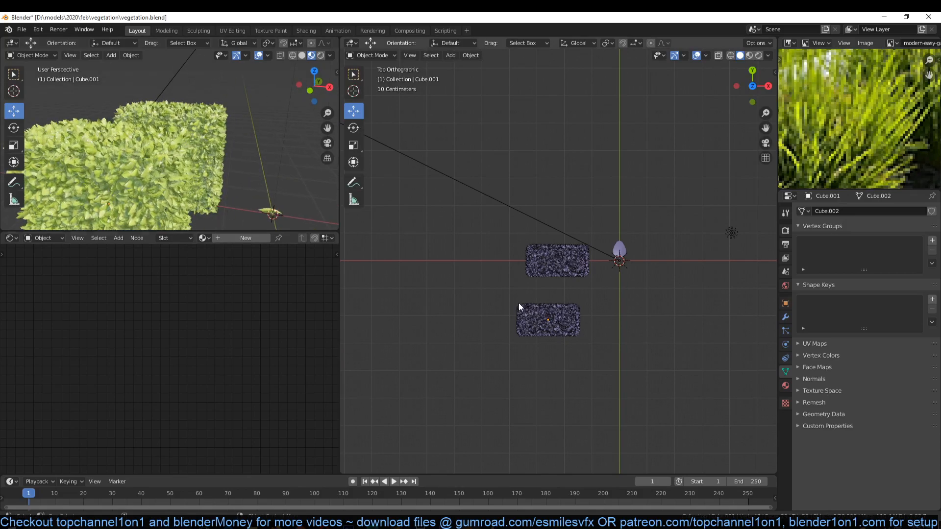
Open the duplicated hedge's mesh for vertex editing and display the viewport in wireframe.
{"action": "scroll", "coordinate": [525, 310], "scroll_direction": "up", "scroll_amount": 2}
{"action": "left_click", "coordinate": [529, 333]}
{"action": "middle_click_drag", "start_coordinate": [528, 333], "coordinate": [583, 308], "text": "shift"}
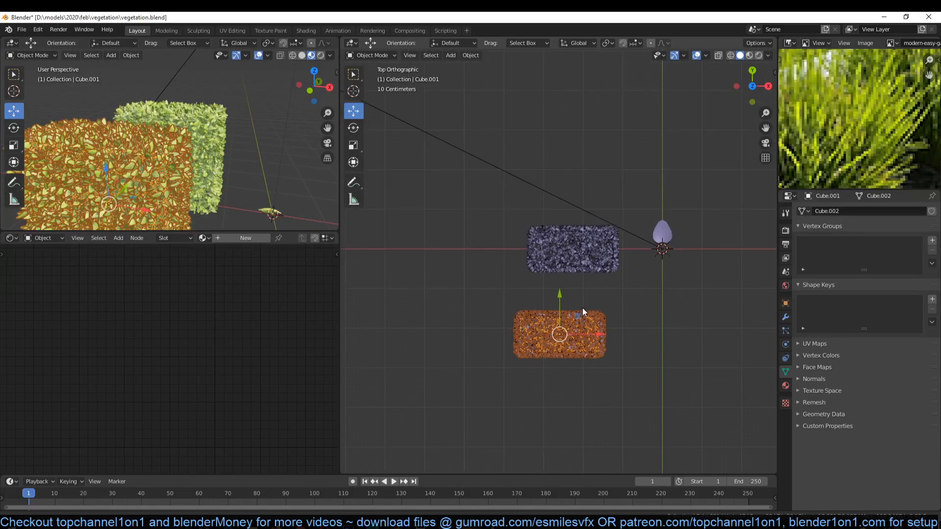
{"action": "key", "text": "Tab"}
{"action": "key", "text": "1"}
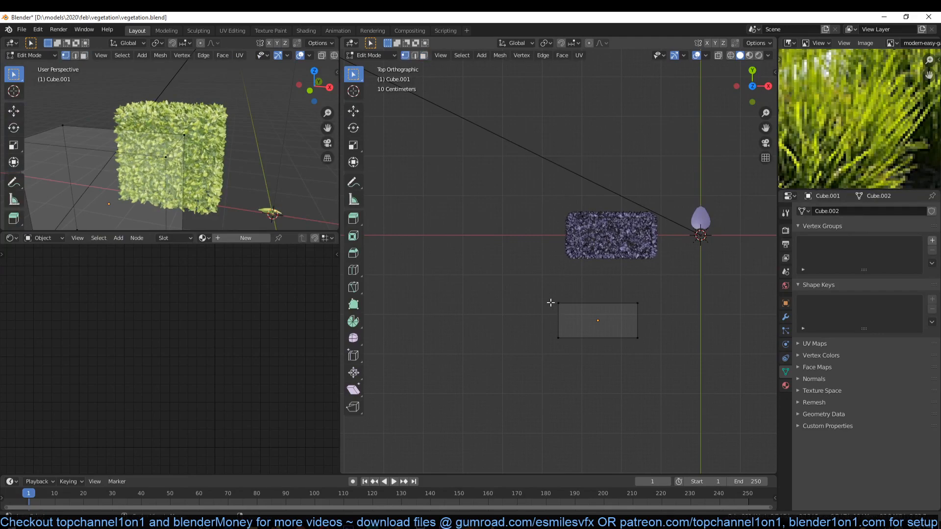
{"action": "key", "text": "z"}
{"action": "left_click", "coordinate": [477, 299]}
Extrude the copy's end vertices away from the leaf in several angled segments to form a zigzag hedge, and return to Object Mode.
{"action": "key", "text": "b"}
{"action": "left_click_drag", "start_coordinate": [527, 288], "coordinate": [576, 360]}
{"action": "right_click", "coordinate": [510, 363], "text": "ctrl"}
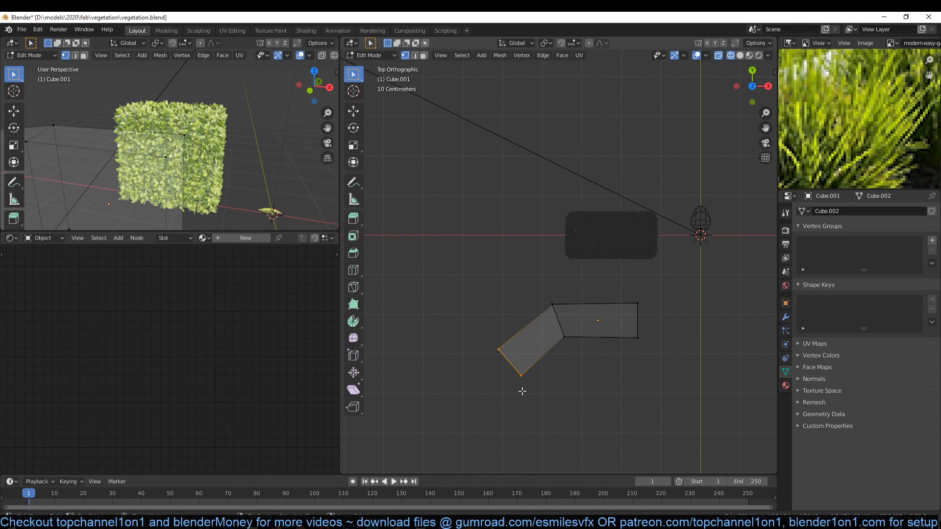
{"action": "right_click", "coordinate": [546, 397], "text": "ctrl"}
{"action": "key", "text": "ctrl+z"}
{"action": "right_click", "coordinate": [453, 345], "text": "ctrl"}
{"action": "key", "text": "a"}
{"action": "key", "text": "Tab"}
{"action": "middle_click_drag", "start_coordinate": [195, 170], "coordinate": [131, 177]}
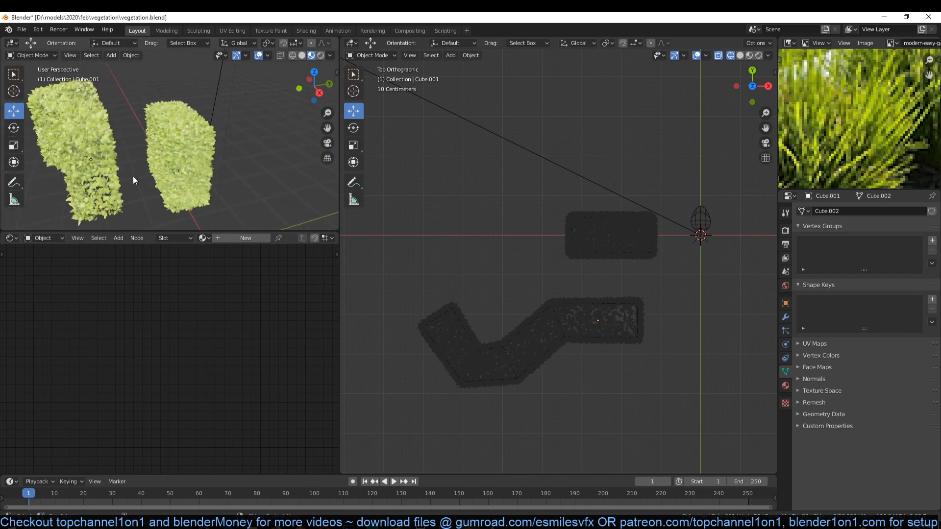
Try deleting the original straight hedge, and undo the deletion.
{"action": "left_click", "coordinate": [161, 155]}
{"action": "key", "text": "Delete"}
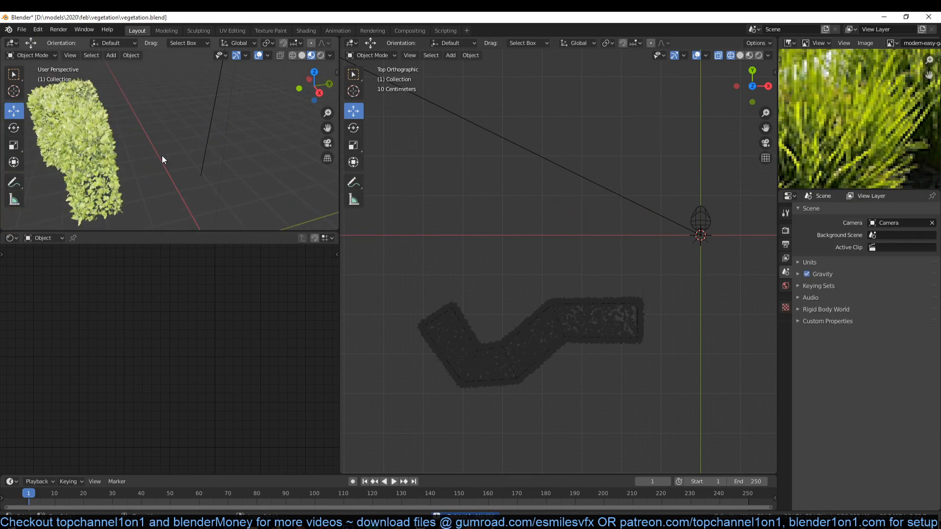
{"action": "key", "text": "ctrl+z"}
Deselect everything and save the file with both hedges in place.
{"action": "key", "text": "alt+a"}
{"action": "middle_click_drag", "start_coordinate": [154, 168], "coordinate": [234, 160]}
{"action": "key", "text": "ctrl+s"}
{"action": "mouse_move", "coordinate": [126, 148]}
{"action": "middle_mouse_down"}
{"action": "mouse_move", "coordinate": [93, 152]}
{"action": "mouse_move", "coordinate": [125, 131]}
{"action": "mouse_move", "coordinate": [142, 143]}
{"action": "middle_mouse_up"}
Add a monkey mesh, place it behind the zigzag hedge, and raise it so its head rises above the leaves.
{"action": "key", "text": "shift+a"}
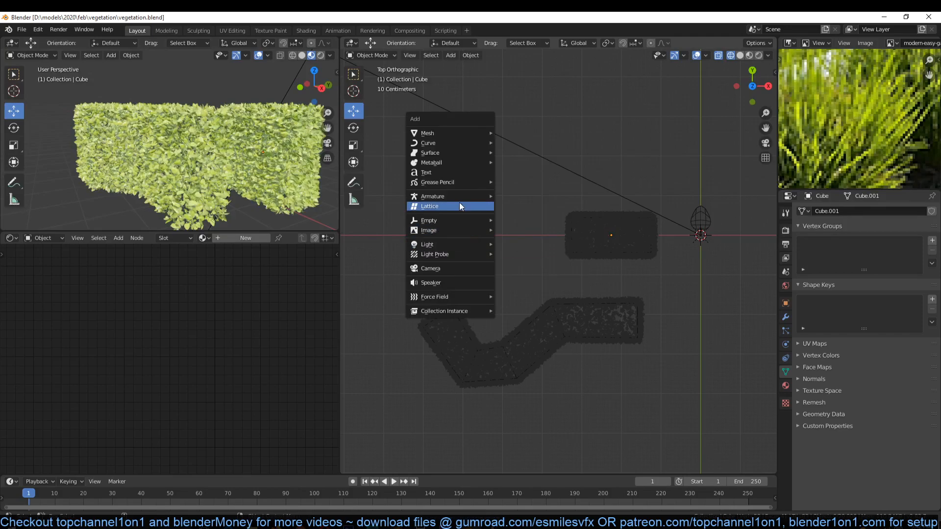
{"action": "mouse_move", "coordinate": [432, 134]}
{"action": "left_click", "coordinate": [513, 227]}
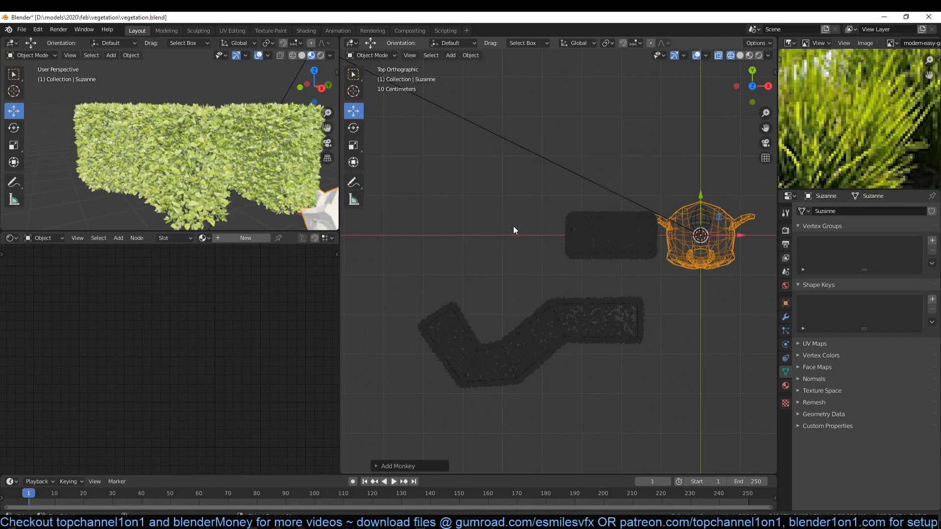
{"action": "key", "text": "g"}
{"action": "left_click", "coordinate": [419, 246]}
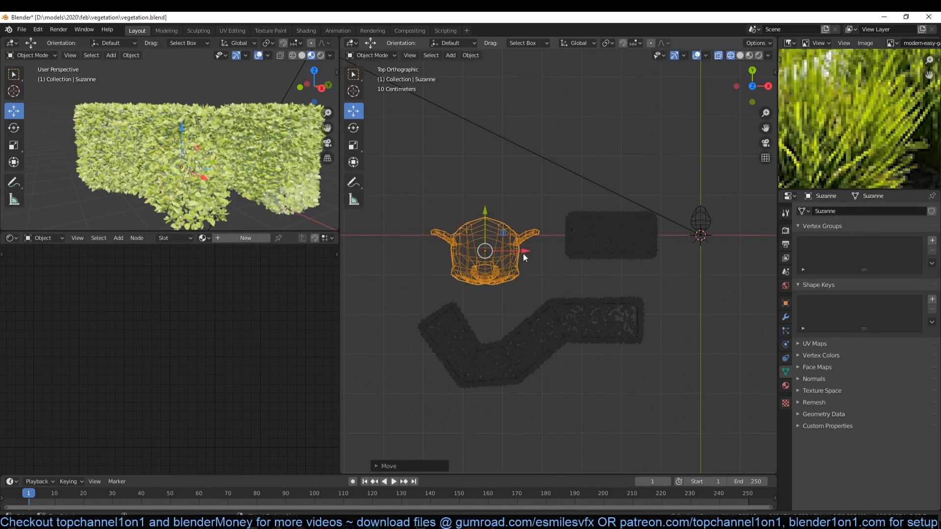
{"action": "key", "text": "shift+z"}
{"action": "middle_click_drag", "start_coordinate": [598, 241], "coordinate": [557, 178]}
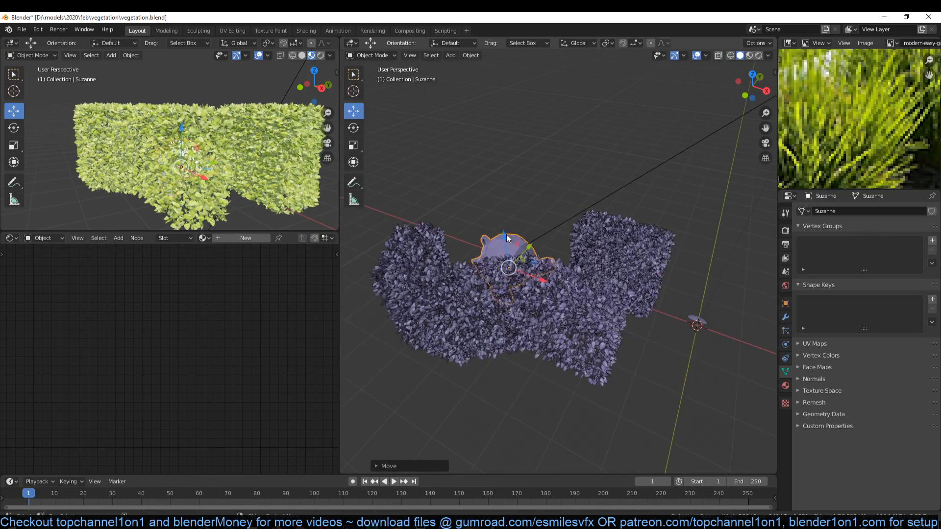
{"action": "key", "text": "g"}
{"action": "key", "text": "z"}
{"action": "left_click", "coordinate": [519, 198]}
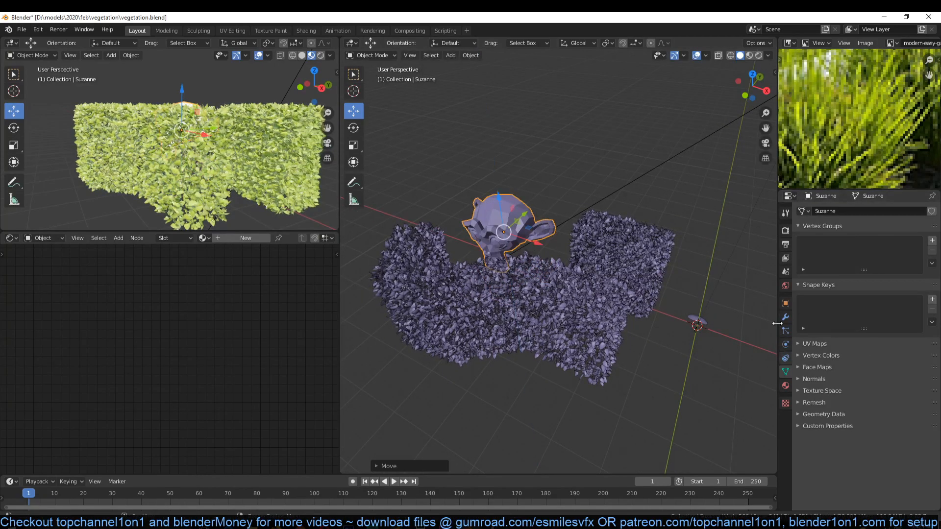
Add a particle system to the monkey and assign it the existing "leaves trimed" particle settings.
{"action": "left_click", "coordinate": [786, 317]}
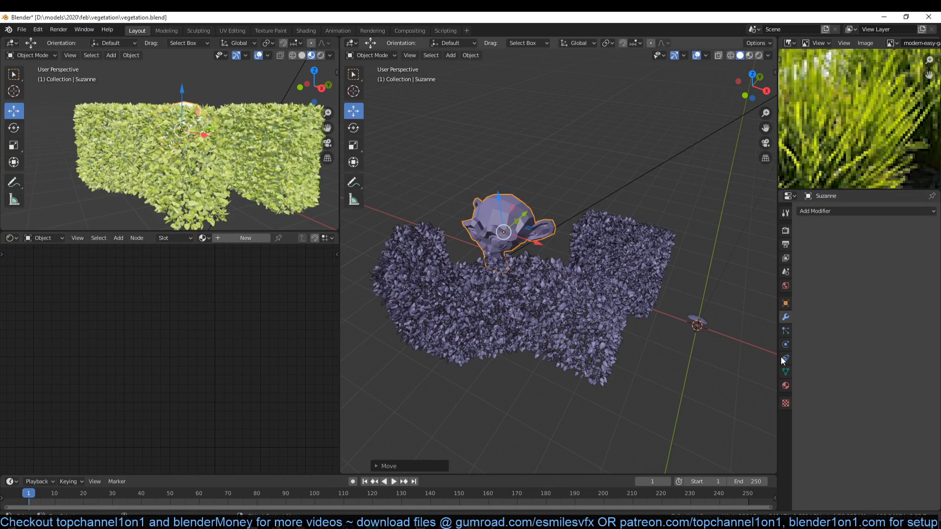
{"action": "left_click", "coordinate": [786, 330]}
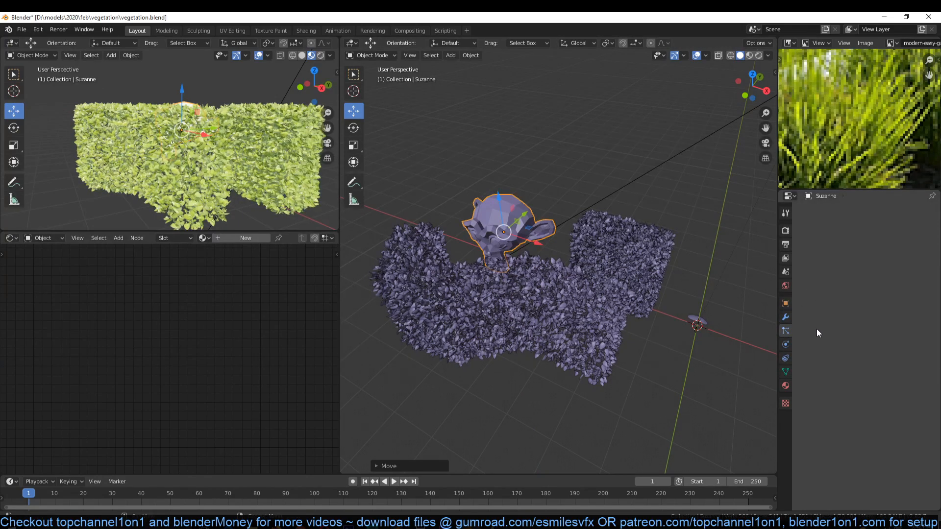
{"action": "left_click", "coordinate": [932, 210]}
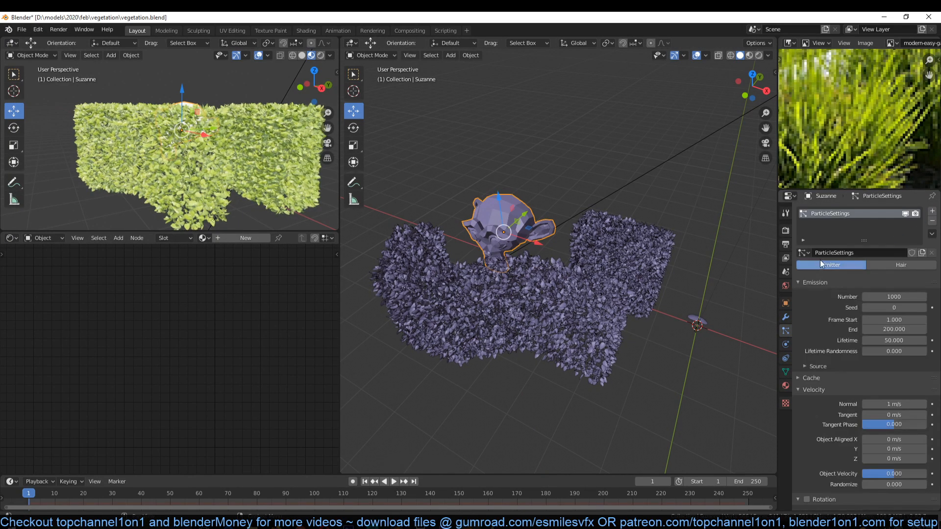
{"action": "left_click", "coordinate": [803, 252]}
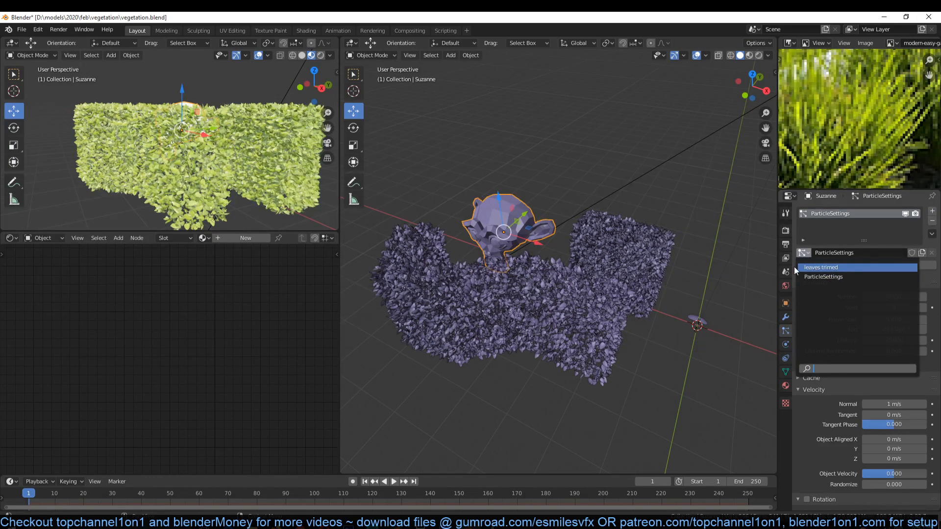
{"action": "left_click", "coordinate": [821, 267]}
Check the leaf-covered monkey in the preview and delete it.
{"action": "key", "text": "alt+a"}
{"action": "mouse_move", "coordinate": [243, 187]}
{"action": "middle_mouse_down"}
{"action": "mouse_move", "coordinate": [174, 199]}
{"action": "mouse_move", "coordinate": [237, 179]}
{"action": "middle_mouse_up"}
{"action": "left_click", "coordinate": [192, 102]}
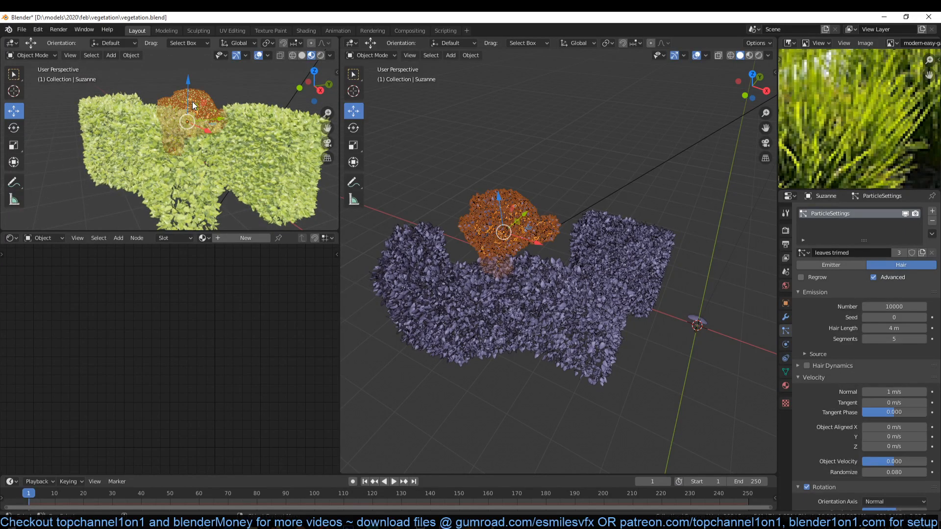
{"action": "key", "text": "Delete"}
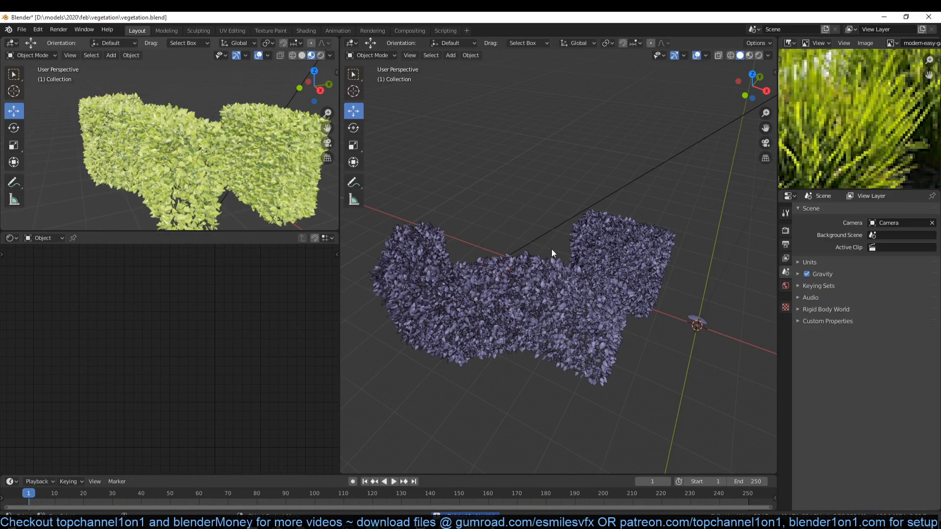
Enable Ambient Occlusion in the Eevee render settings.
{"action": "left_click", "coordinate": [786, 231]}
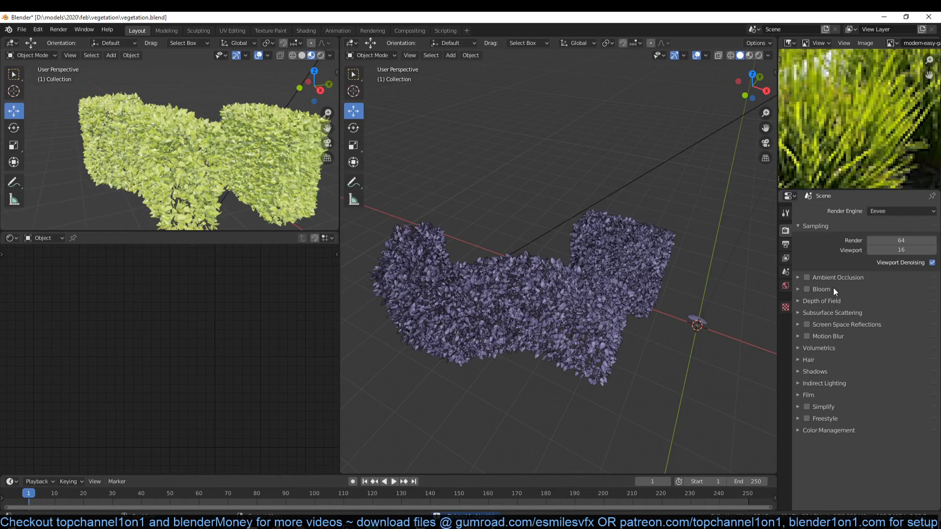
{"action": "left_click", "coordinate": [807, 281]}
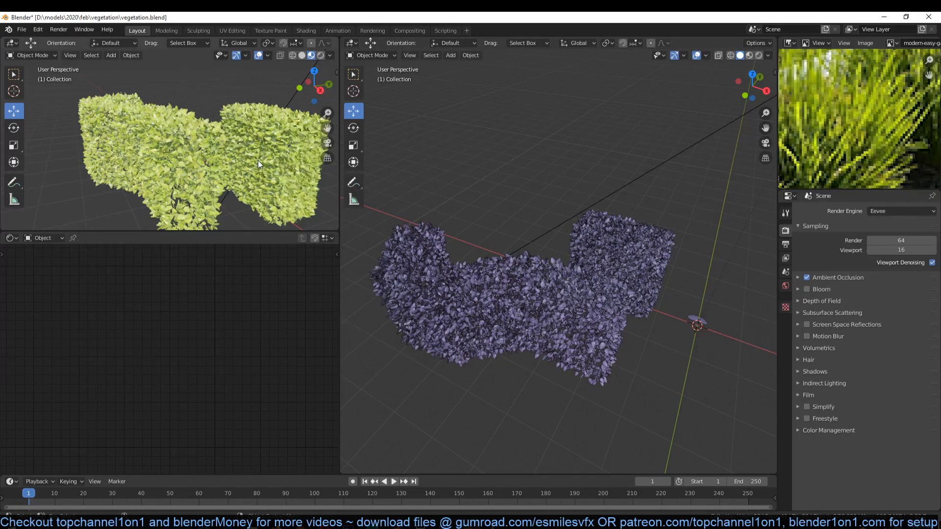
{"action": "left_click", "coordinate": [225, 130]}
{"action": "key", "text": "Tab"}
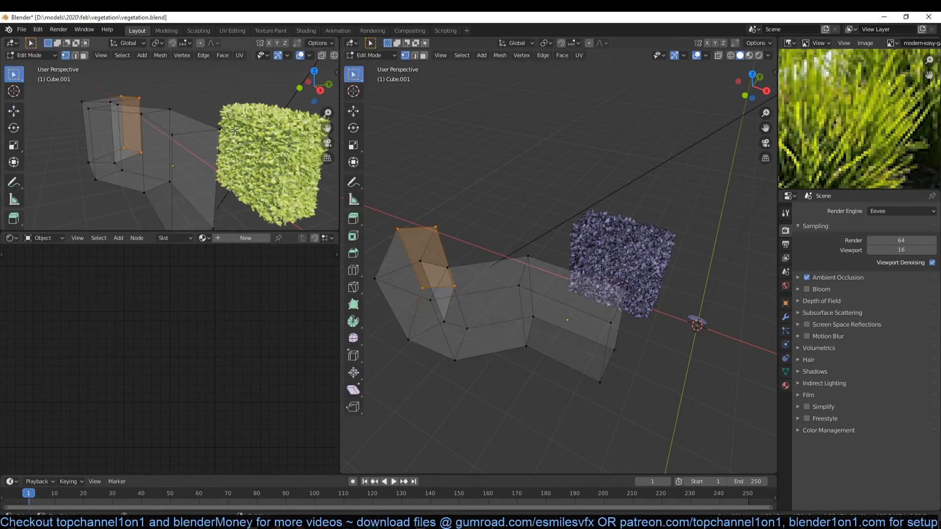
{"action": "key", "text": "Tab"}
{"action": "left_click", "coordinate": [204, 96]}
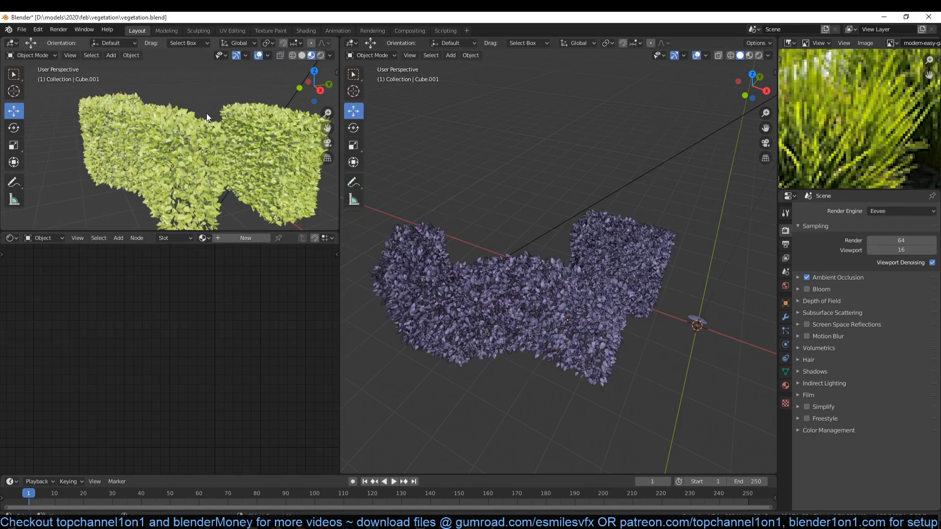
{"action": "middle_click_drag", "start_coordinate": [216, 140], "coordinate": [245, 161]}
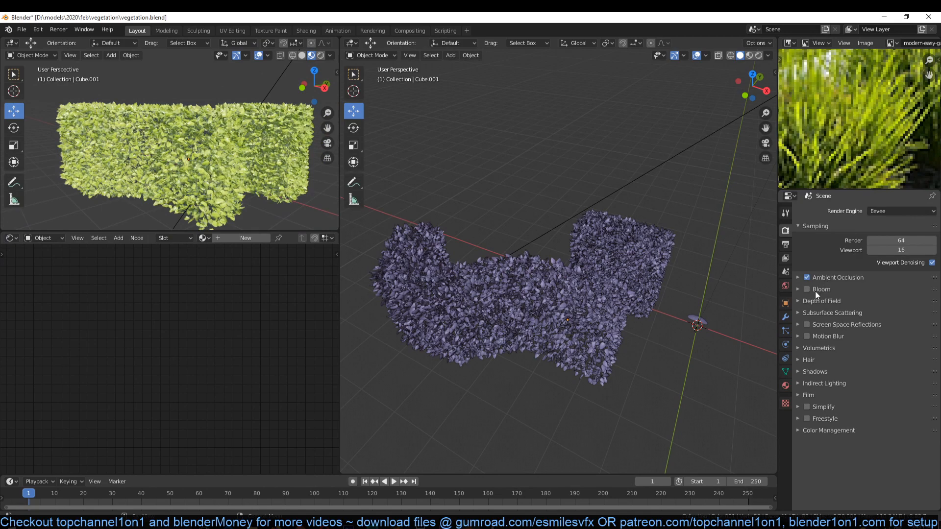
Set the Ambient Occlusion Distance to 1 m and its Factor to 2.
{"action": "left_click", "coordinate": [837, 277]}
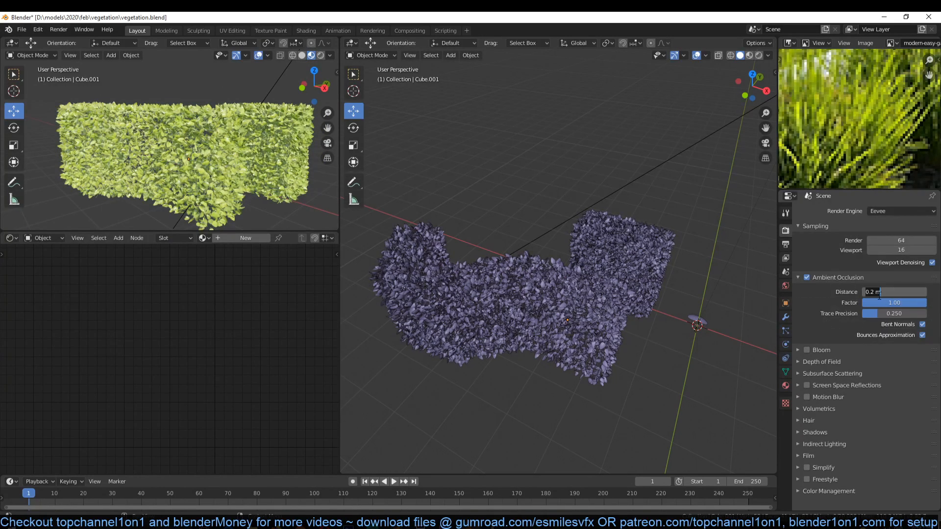
{"action": "left_click_drag", "start_coordinate": [894, 302], "coordinate": [877, 302]}
{"action": "type", "text": "2"}
{"action": "key", "text": "Return"}
{"action": "mouse_move", "coordinate": [268, 181]}
{"action": "middle_mouse_down"}
{"action": "mouse_move", "coordinate": [243, 196]}
{"action": "mouse_move", "coordinate": [267, 175]}
{"action": "mouse_move", "coordinate": [275, 182]}
{"action": "middle_mouse_up"}
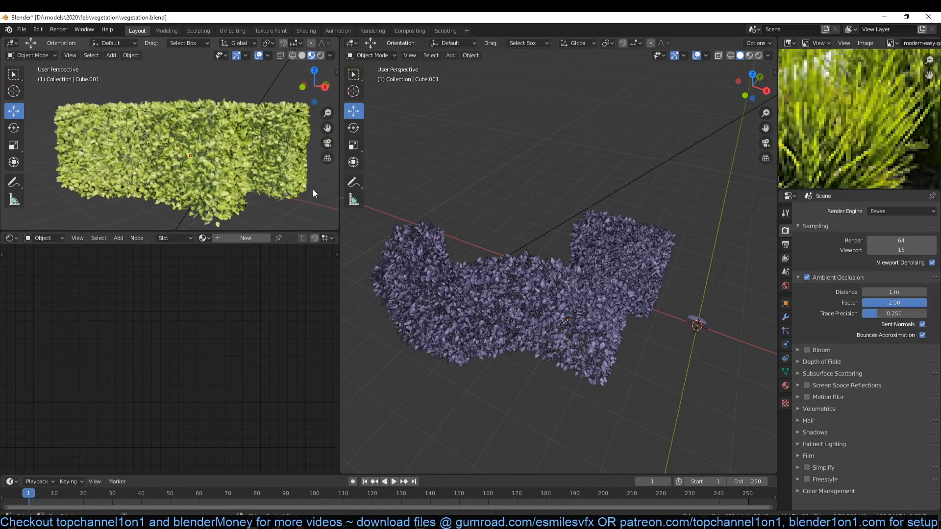
Use an Environment Texture as the World background's Color.
{"action": "left_click", "coordinate": [786, 286]}
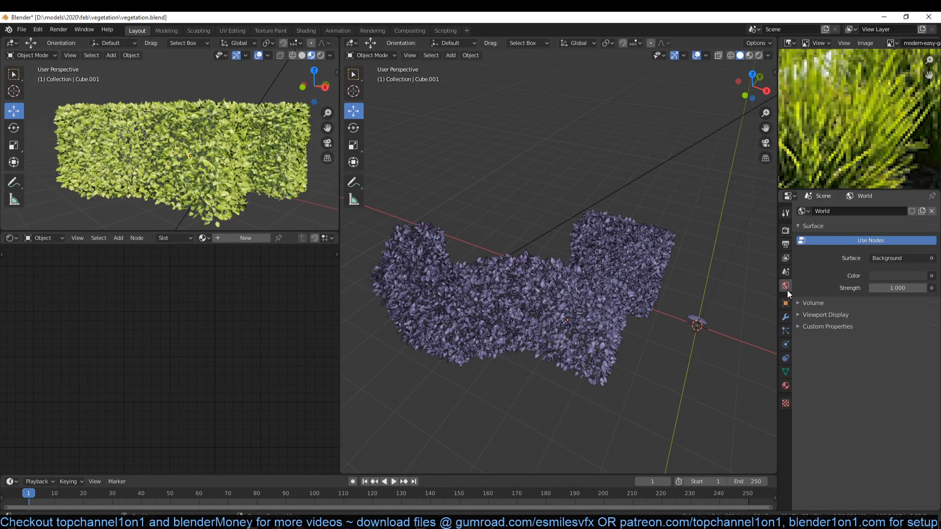
{"action": "left_click", "coordinate": [931, 275]}
{"action": "left_click", "coordinate": [742, 318]}
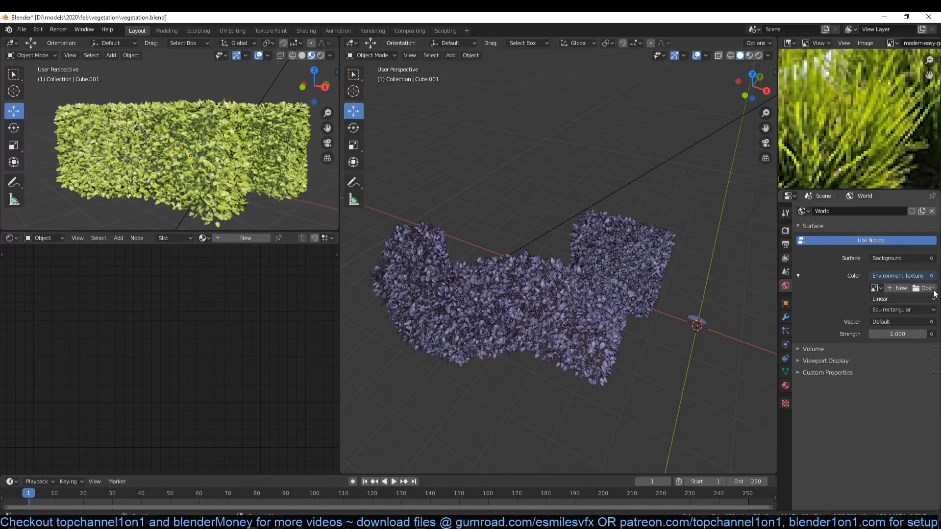
Load rooitou_park_4k.hdr from the hdri textures folder as the World's environment texture image.
{"action": "left_click", "coordinate": [924, 288]}
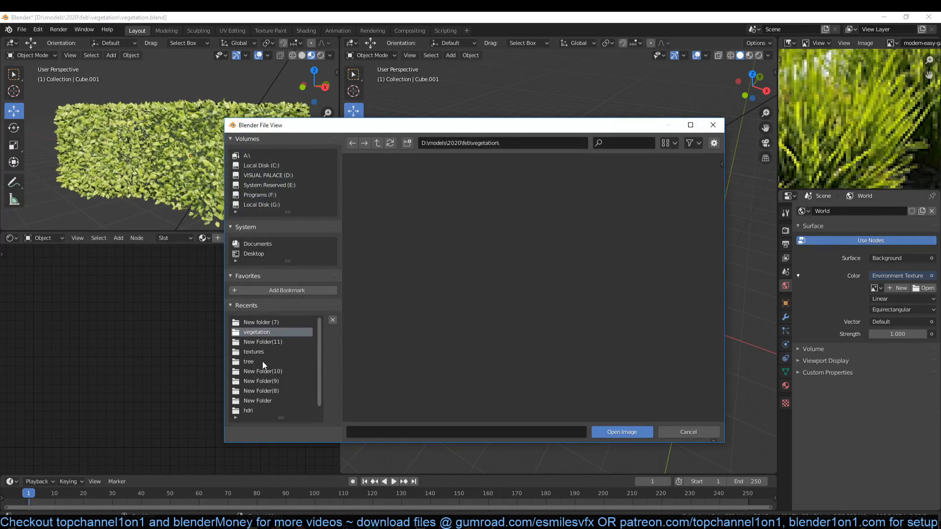
{"action": "scroll", "coordinate": [264, 411], "scroll_direction": "down", "scroll_amount": 1}
{"action": "left_click", "coordinate": [260, 399]}
{"action": "scroll", "coordinate": [485, 284], "scroll_direction": "down", "scroll_amount": 1}
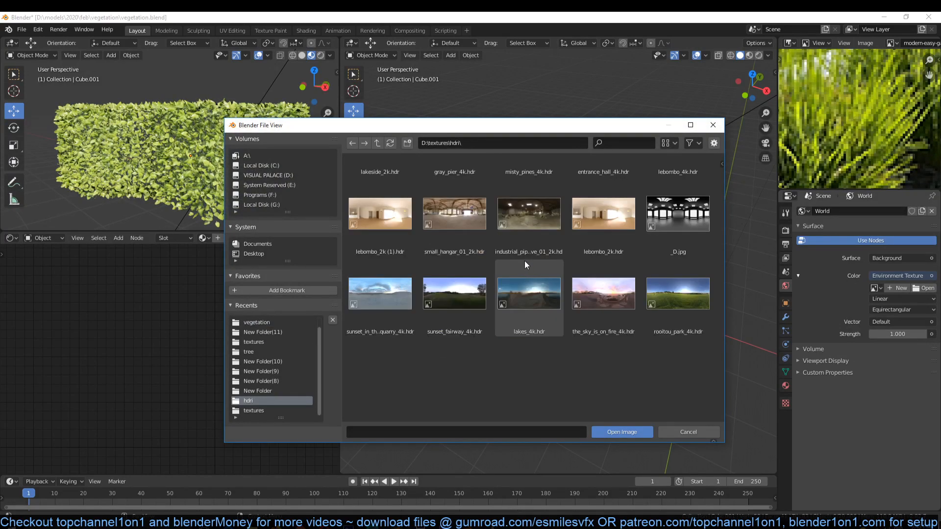
{"action": "scroll", "coordinate": [532, 254], "scroll_direction": "up", "scroll_amount": 1}
{"action": "double_click", "coordinate": [678, 329]}
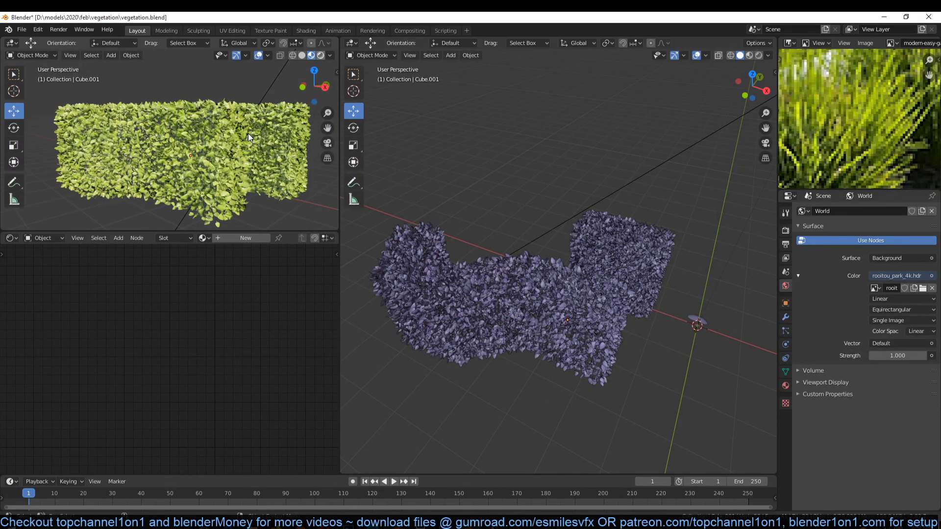
Show the preview viewport in Rendered shading and view the hedges against the environment.
{"action": "key", "text": "z"}
{"action": "key", "text": "8"}
{"action": "middle_click_drag", "start_coordinate": [248, 137], "coordinate": [238, 153]}
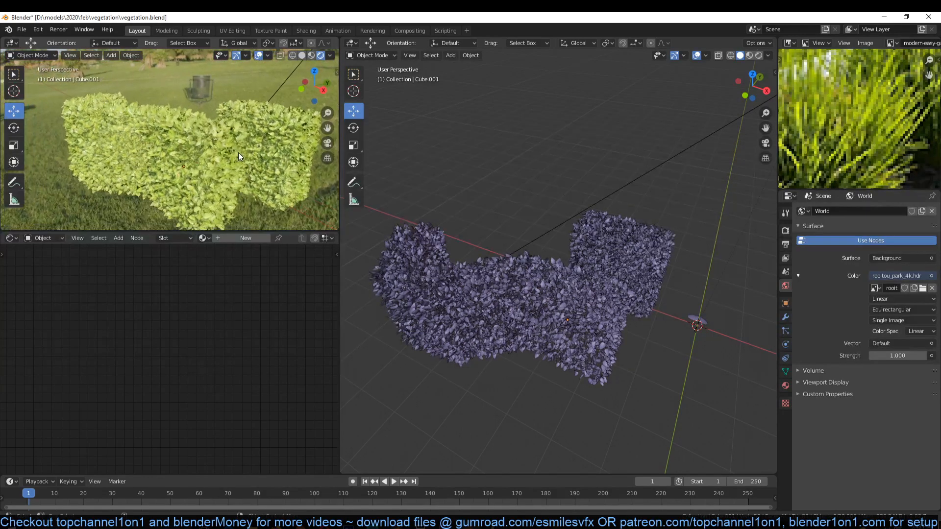
Set the Fac of the Overlay mix node in the leaf object's material to 1.
{"action": "left_click", "coordinate": [231, 175]}
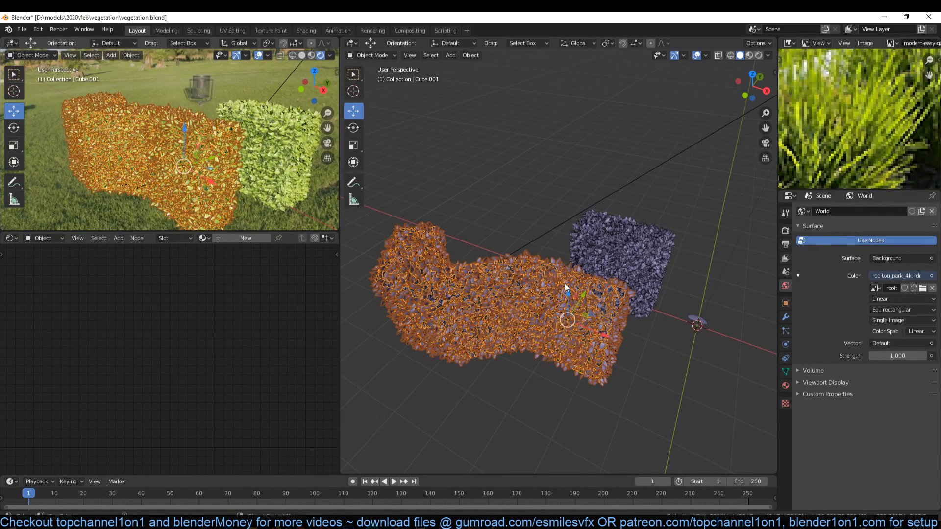
{"action": "left_click", "coordinate": [695, 324]}
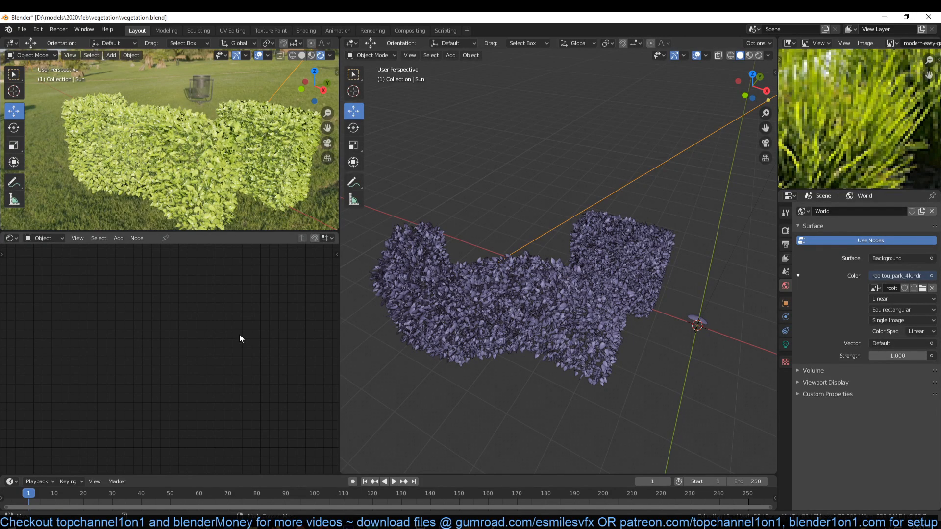
{"action": "left_click", "coordinate": [696, 321]}
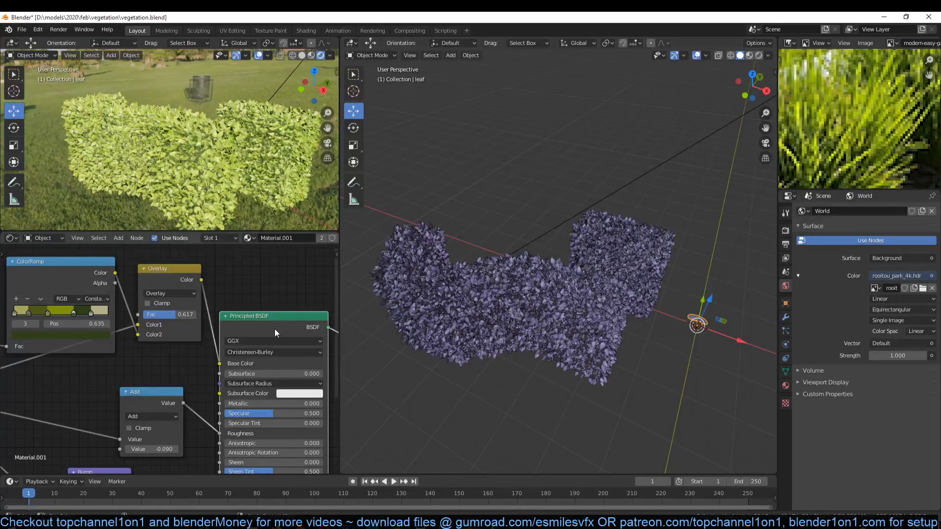
{"action": "scroll", "coordinate": [246, 343], "scroll_direction": "up", "scroll_amount": 2}
{"action": "scroll", "coordinate": [246, 343], "scroll_direction": "up", "scroll_amount": 1}
{"action": "left_click_drag", "start_coordinate": [245, 333], "coordinate": [275, 333]}
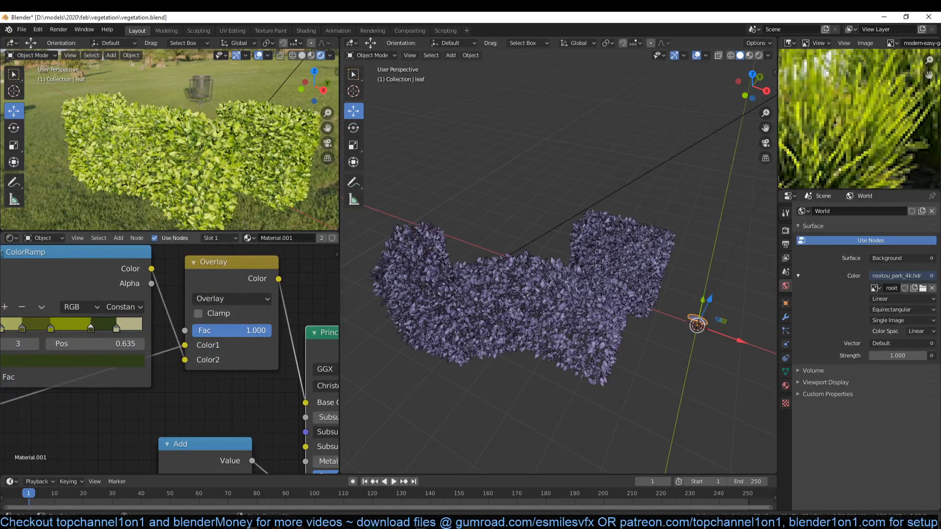
Change the leaf material's mix node from Overlay to Multiply blending and check the hedge preview.
{"action": "left_click", "coordinate": [264, 300]}
{"action": "left_click", "coordinate": [233, 246]}
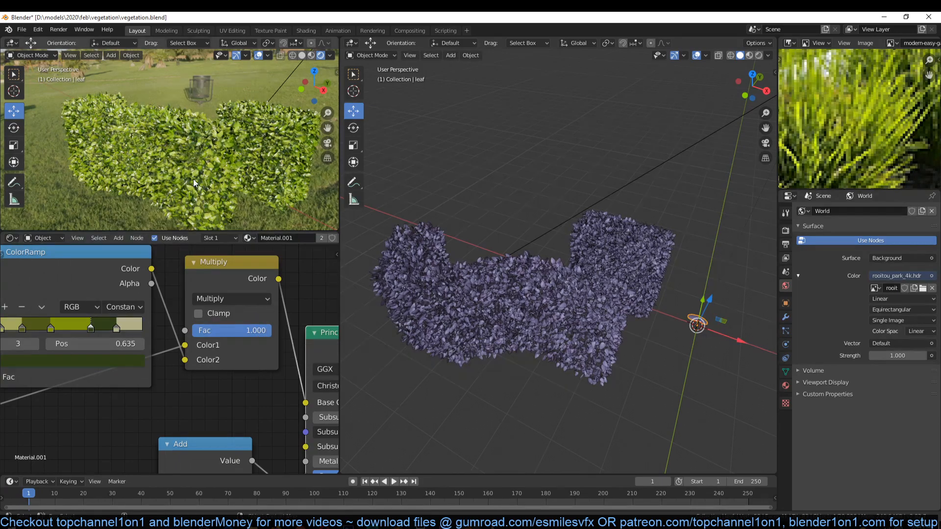
{"action": "middle_click_drag", "start_coordinate": [206, 176], "coordinate": [225, 165]}
{"action": "mouse_move", "coordinate": [262, 332]}
{"action": "left_mouse_down"}
{"action": "mouse_move", "coordinate": [224, 331]}
{"action": "mouse_move", "coordinate": [263, 331]}
{"action": "left_mouse_up"}
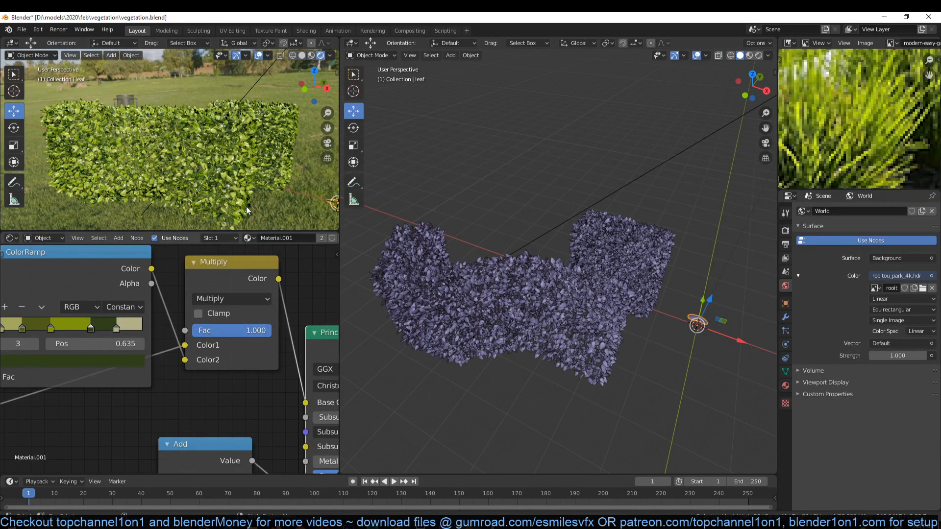
Scale the source leaf object down to about 0.39 while judging the hedge up close.
{"action": "scroll", "coordinate": [210, 217], "scroll_direction": "up", "scroll_amount": 5}
{"action": "middle_click_drag", "start_coordinate": [216, 216], "coordinate": [228, 204]}
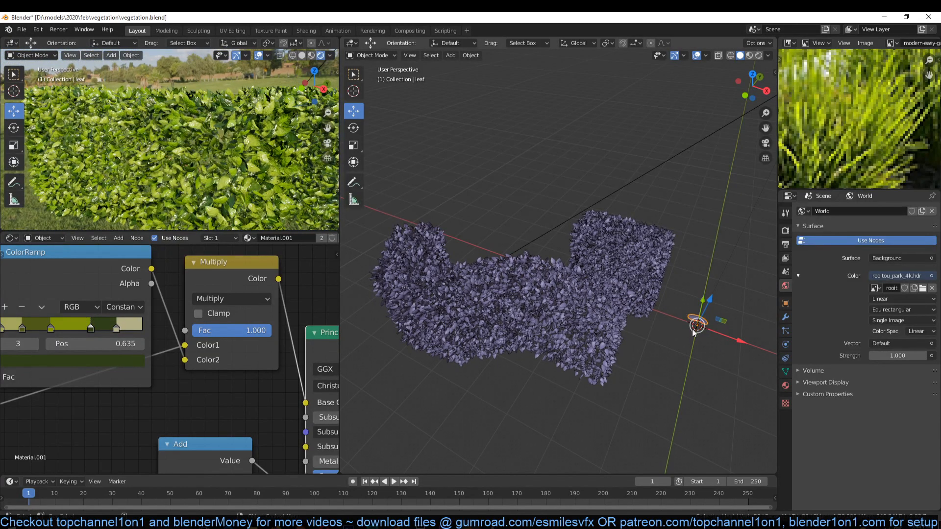
{"action": "key", "text": "s"}
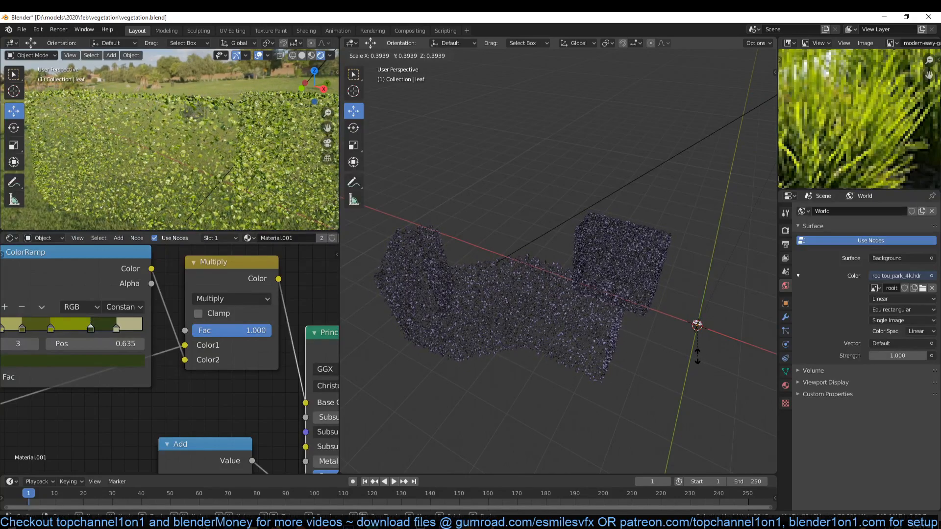
{"action": "left_click", "coordinate": [699, 362]}
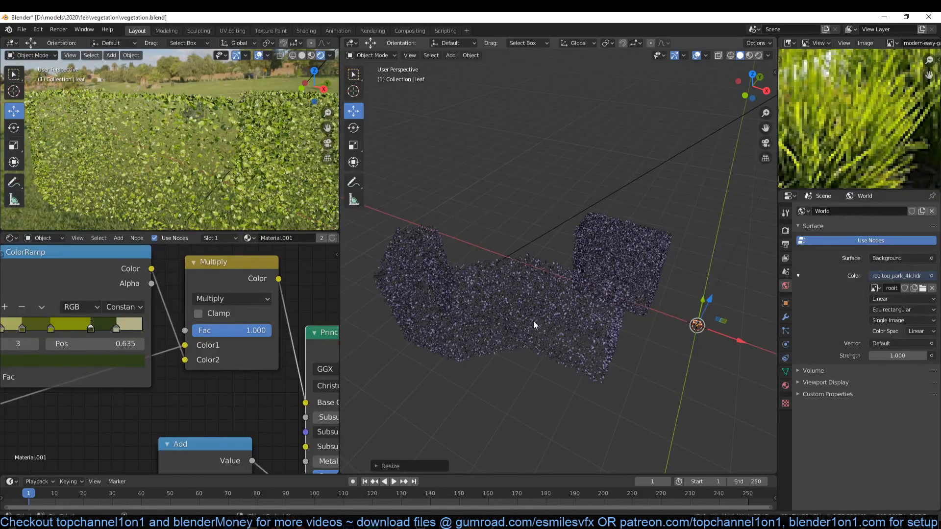
Delete the long bent hedge and frame the remaining box hedge in the preview.
{"action": "left_click", "coordinate": [548, 301]}
{"action": "key", "text": "x"}
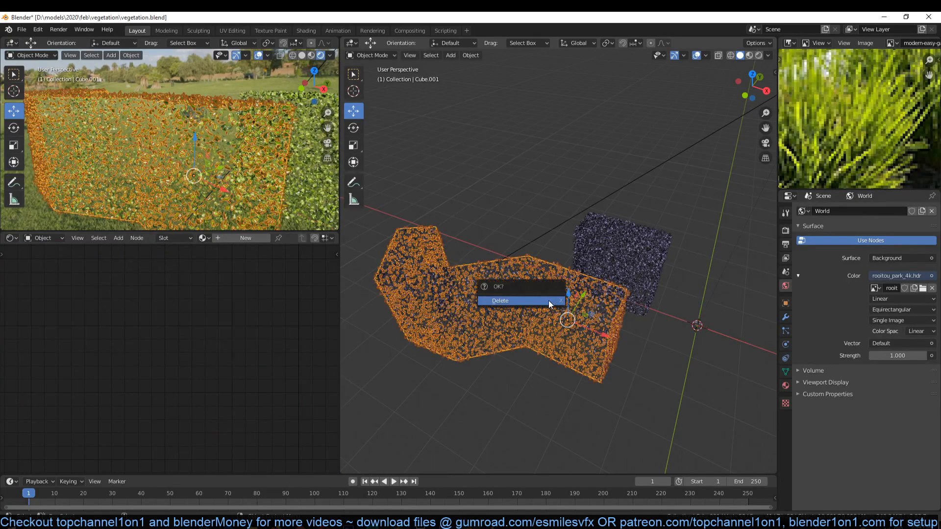
{"action": "left_click", "coordinate": [548, 301]}
{"action": "left_click", "coordinate": [640, 271]}
{"action": "key", "text": "KP_Decimal"}
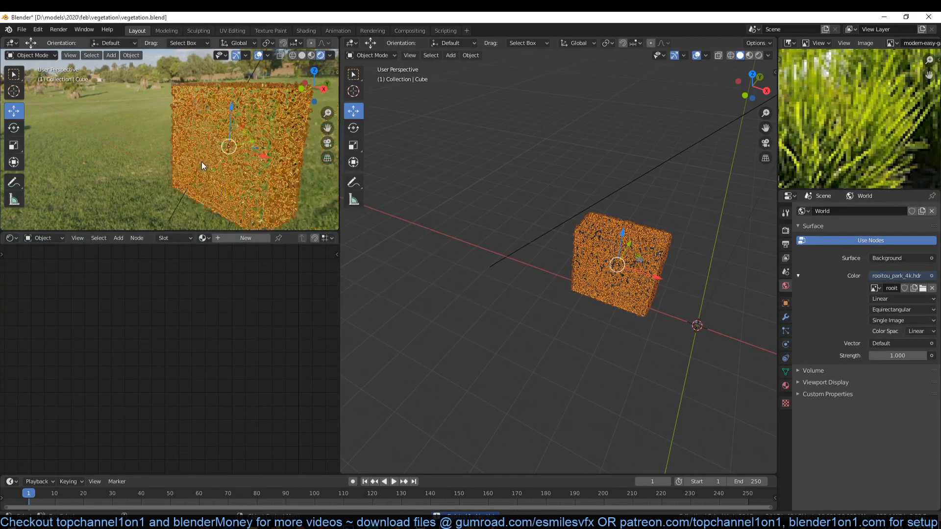
{"action": "key", "text": "alt+a"}
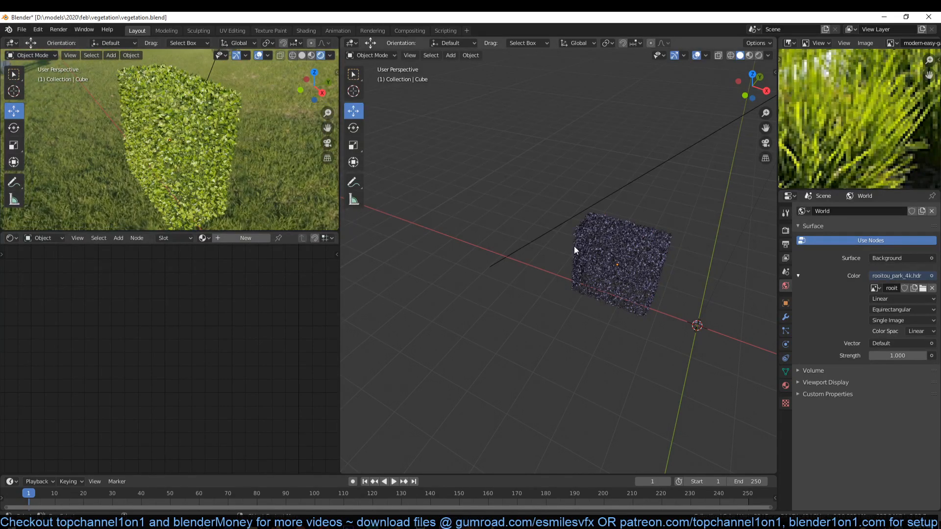
Thin the remaining box hedge along the global Y axis and apply its scale.
{"action": "left_click", "coordinate": [612, 253]}
{"action": "middle_click_drag", "start_coordinate": [612, 253], "coordinate": [504, 256]}
{"action": "key", "text": "s"}
{"action": "key", "text": "x"}
{"action": "key", "text": "y"}
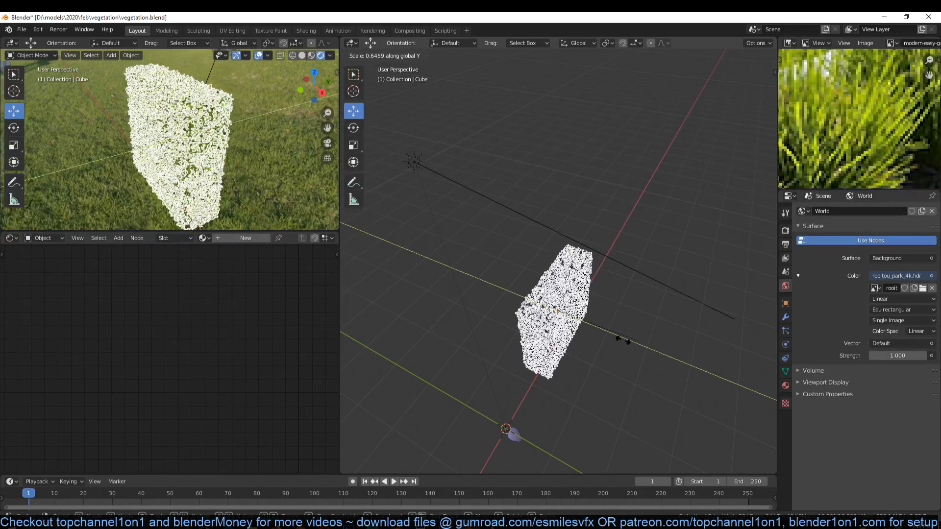
{"action": "left_click", "coordinate": [589, 336]}
{"action": "key", "text": "ctrl+a"}
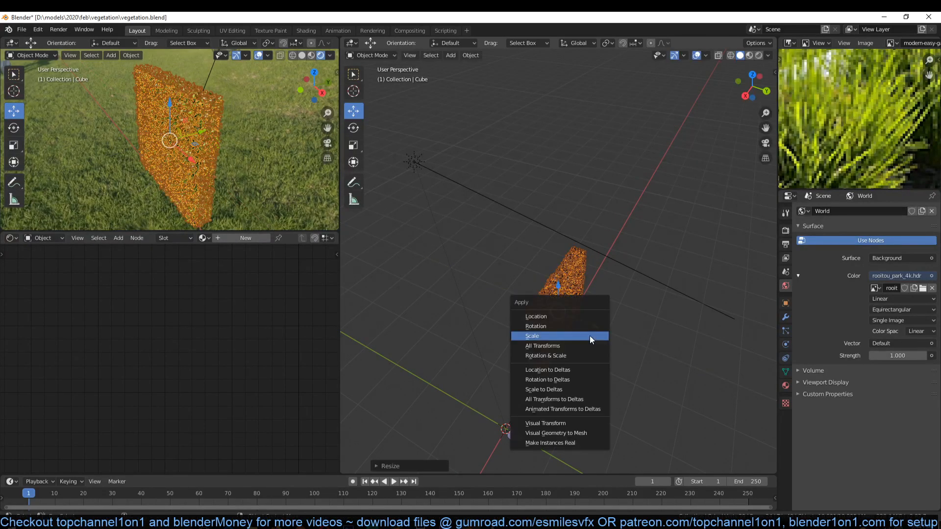
{"action": "left_click", "coordinate": [591, 336]}
Open the box hedge's particle settings and examine its leaf coverage up close.
{"action": "mouse_move", "coordinate": [226, 170]}
{"action": "middle_mouse_down"}
{"action": "mouse_move", "coordinate": [268, 150]}
{"action": "mouse_move", "coordinate": [205, 184]}
{"action": "mouse_move", "coordinate": [228, 173]}
{"action": "middle_mouse_up"}
{"action": "scroll", "coordinate": [216, 174], "scroll_direction": "up", "scroll_amount": 3}
{"action": "left_click", "coordinate": [233, 166]}
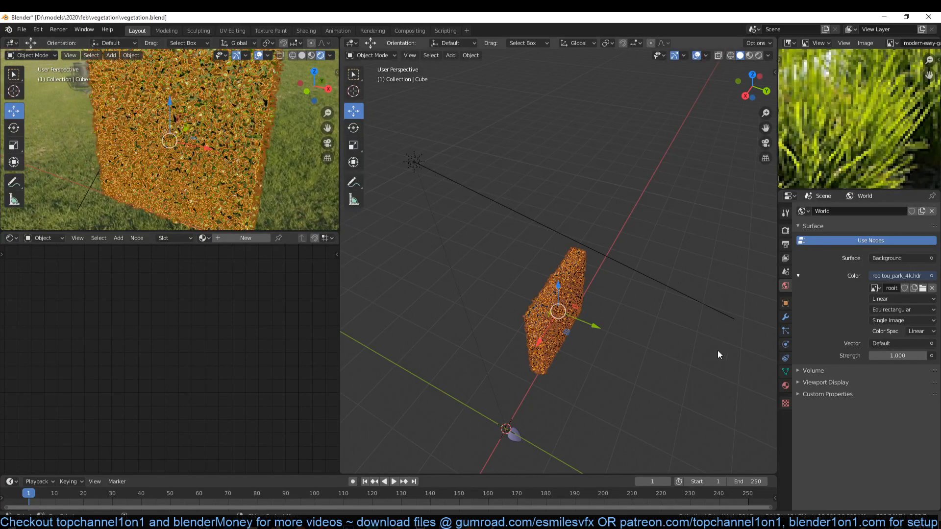
{"action": "left_click", "coordinate": [786, 344]}
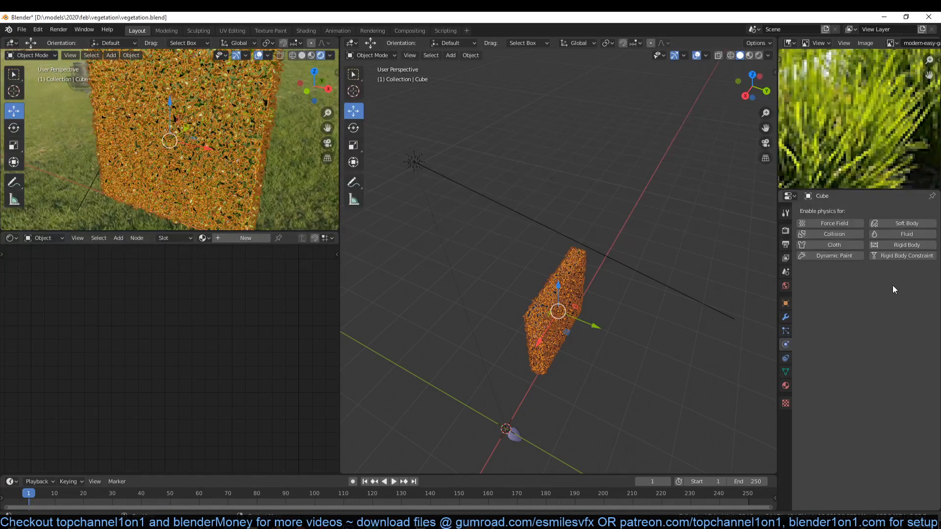
{"action": "left_click", "coordinate": [786, 331]}
{"action": "middle_click_drag", "start_coordinate": [143, 146], "coordinate": [256, 186]}
{"action": "key", "text": "alt+a"}
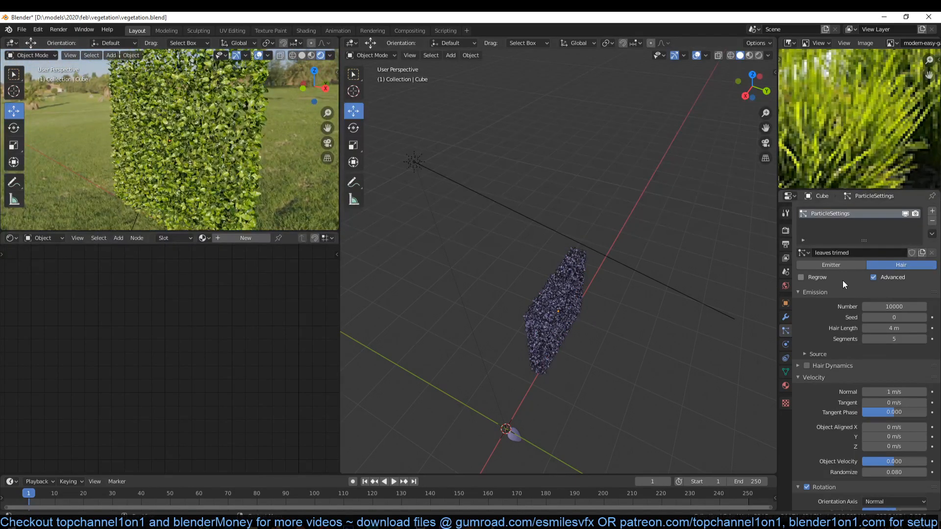
Set the box hedge's particle Number to 50000 and inspect the leaf density.
{"action": "left_click", "coordinate": [872, 306]}
{"action": "key", "text": "Return"}
{"action": "mouse_move", "coordinate": [248, 200]}
{"action": "middle_mouse_down"}
{"action": "mouse_move", "coordinate": [260, 206]}
{"action": "mouse_move", "coordinate": [237, 195]}
{"action": "middle_mouse_up"}
{"action": "scroll", "coordinate": [238, 195], "scroll_direction": "up", "scroll_amount": 1}
{"action": "left_click", "coordinate": [220, 175]}
Set the box hedge's particle Number to 10000 and save the file.
{"action": "left_click", "coordinate": [904, 306]}
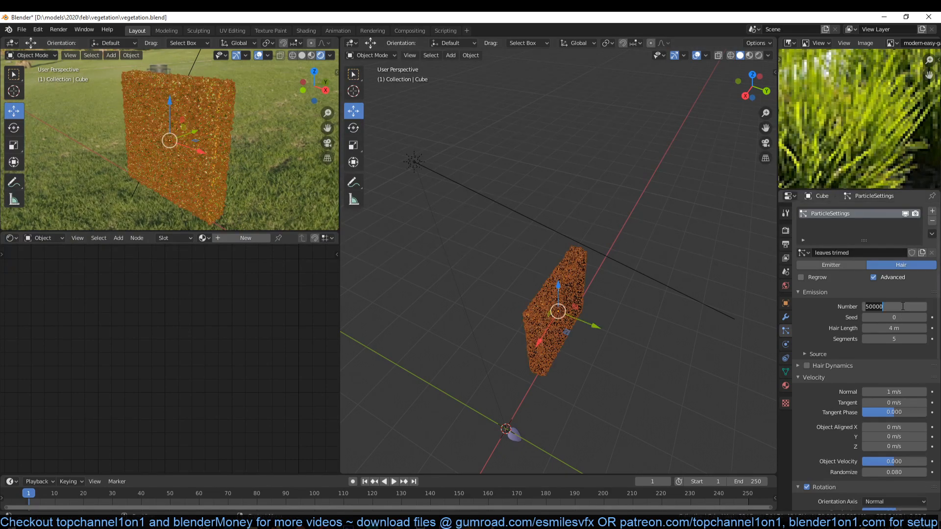
{"action": "type", "text": "10000"}
{"action": "key", "text": "Return"}
{"action": "left_click", "coordinate": [623, 302]}
{"action": "key", "text": "ctrl+s"}
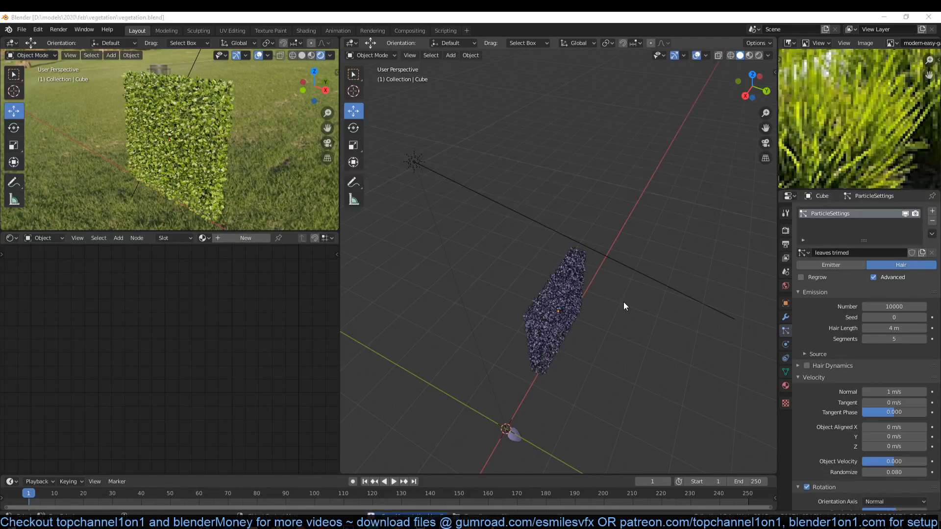
Save the project as vegetation.blend inside a new folder named 1 within the vegetation folder.
{"action": "key", "text": "ctrl+shift+s"}
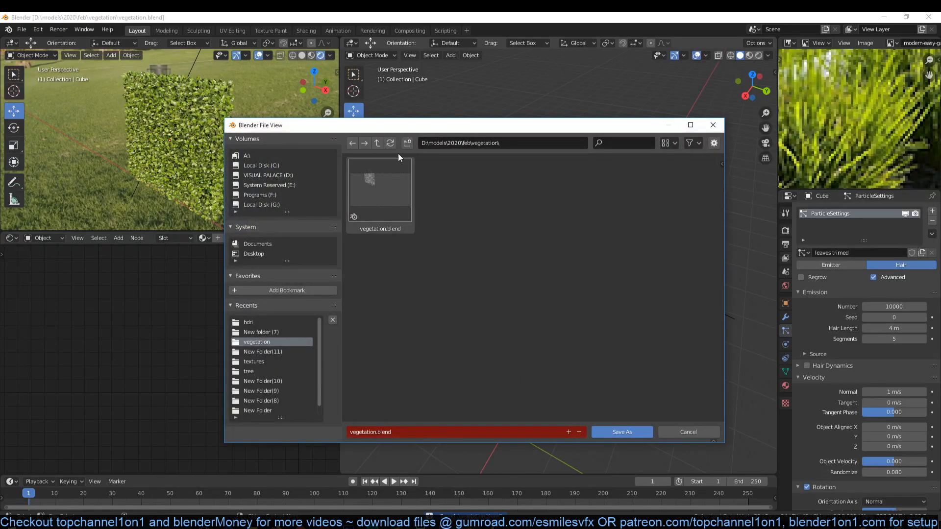
{"action": "left_click", "coordinate": [377, 142]}
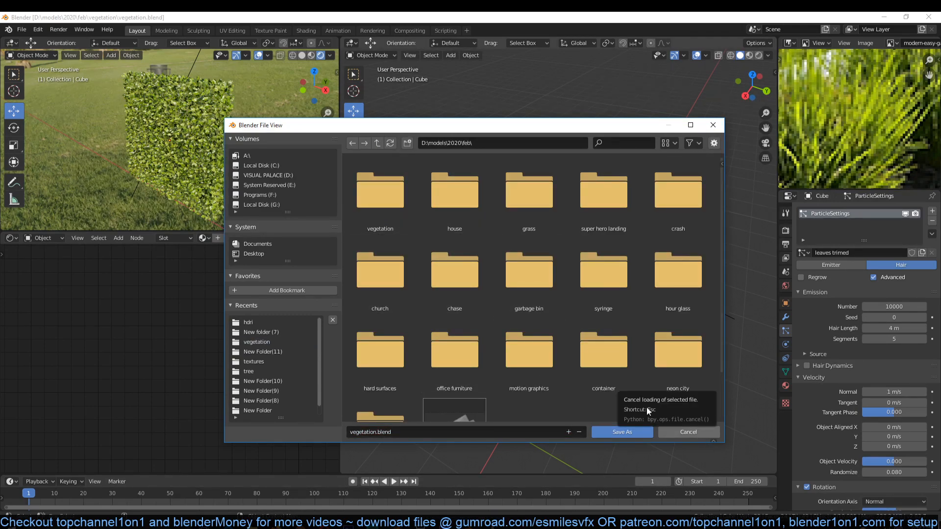
{"action": "double_click", "coordinate": [387, 206]}
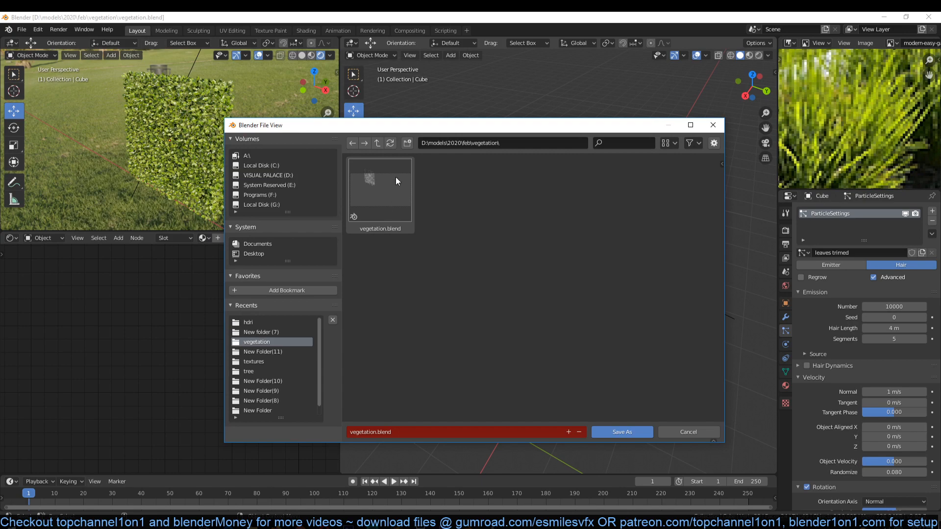
{"action": "left_click", "coordinate": [405, 146]}
{"action": "type", "text": "1"}
{"action": "key", "text": "Return"}
{"action": "double_click", "coordinate": [374, 194]}
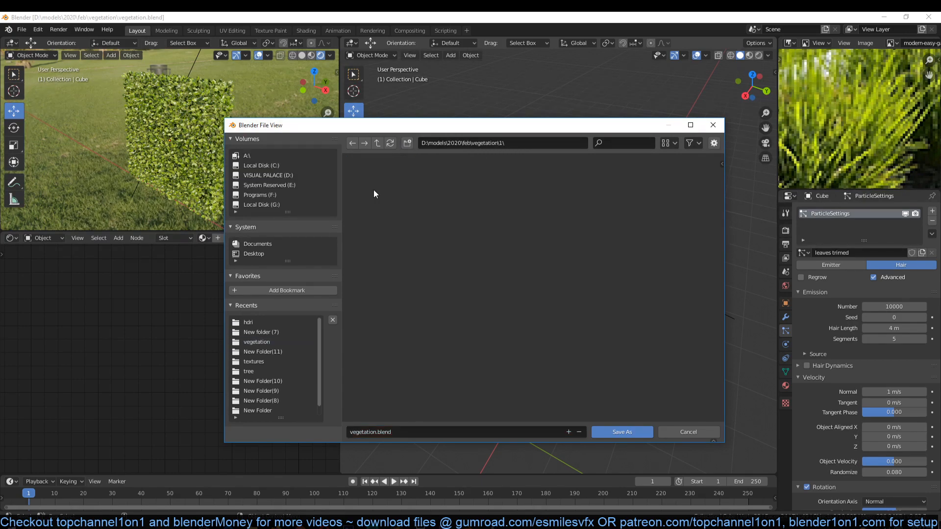
{"action": "left_click", "coordinate": [627, 431]}
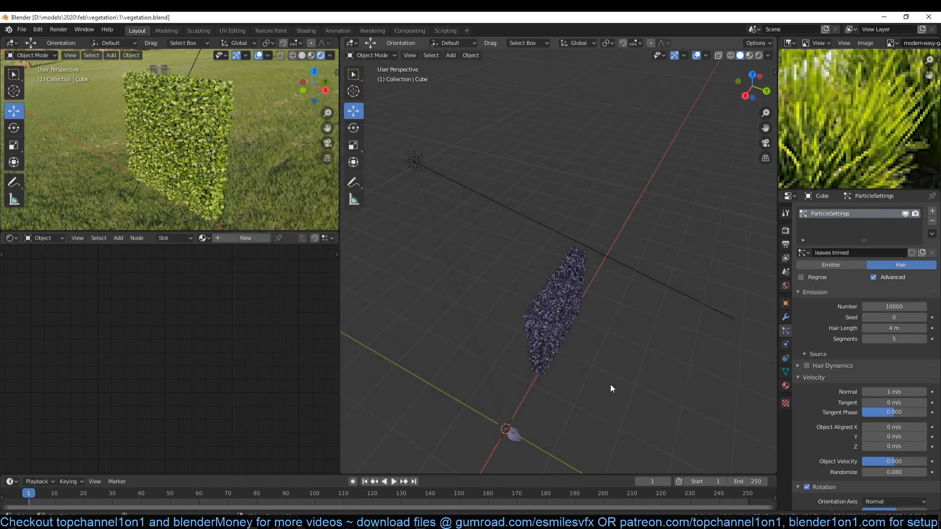
{"action": "key", "text": "ctrl+s"}
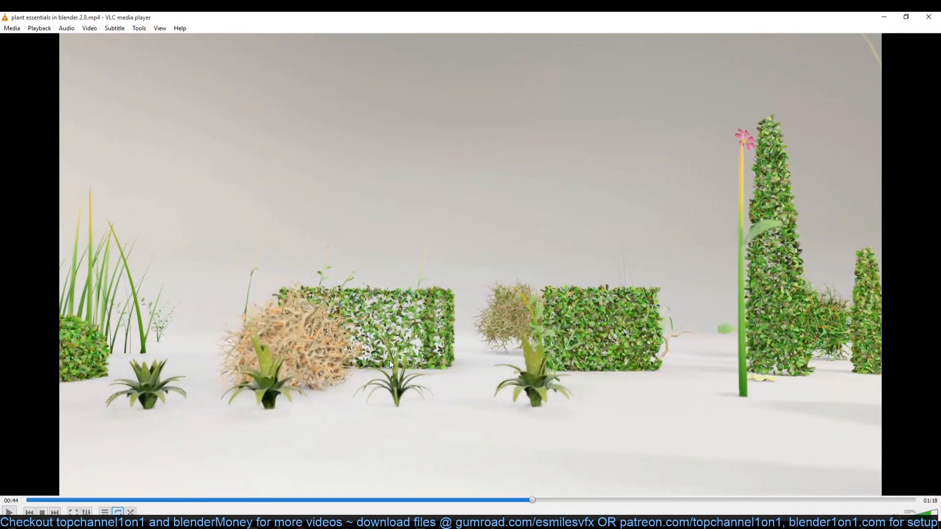
Switch to VLC, turn the plant essentials video's volume down to 0%, and play a short stretch to examine the hedges and plants.
{"action": "key", "text": "space"}
{"action": "key", "text": "space"}
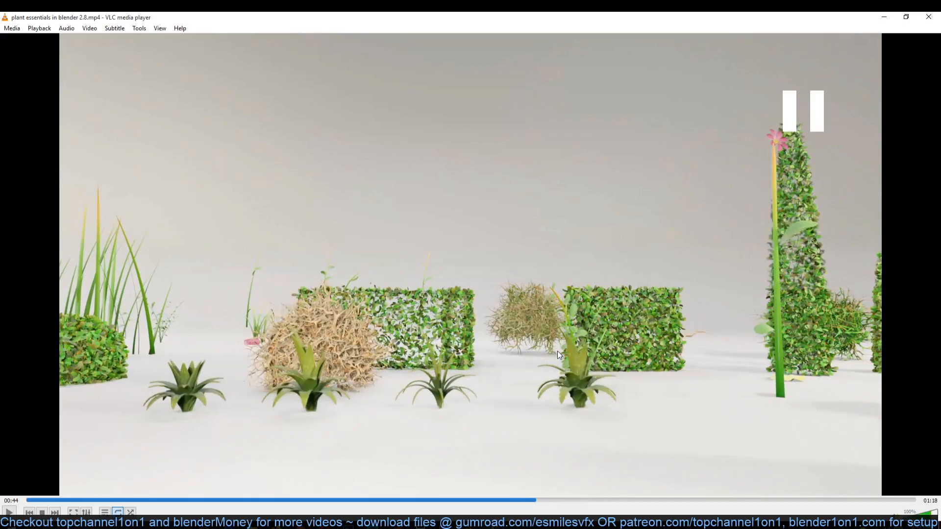
{"action": "scroll", "coordinate": [558, 351], "scroll_direction": "down", "scroll_amount": 20}
{"action": "key", "text": "space"}
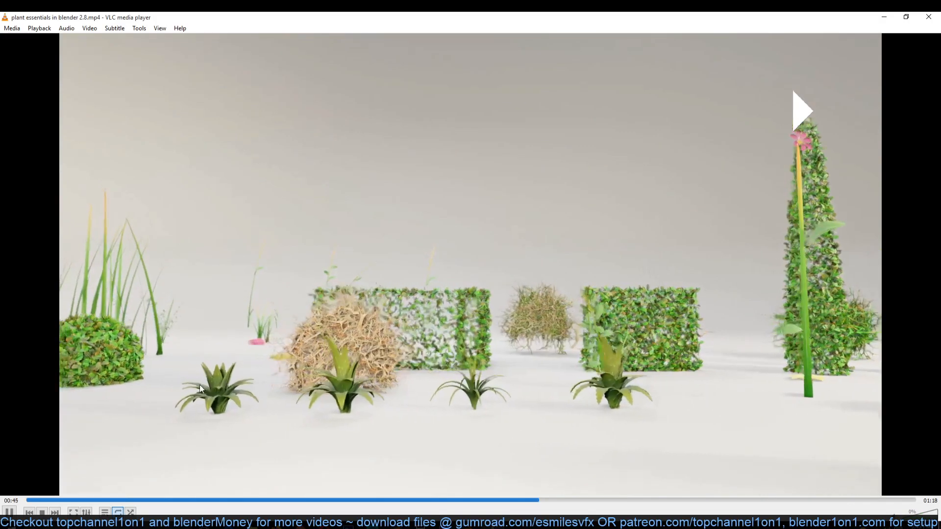
{"action": "key", "text": "space"}
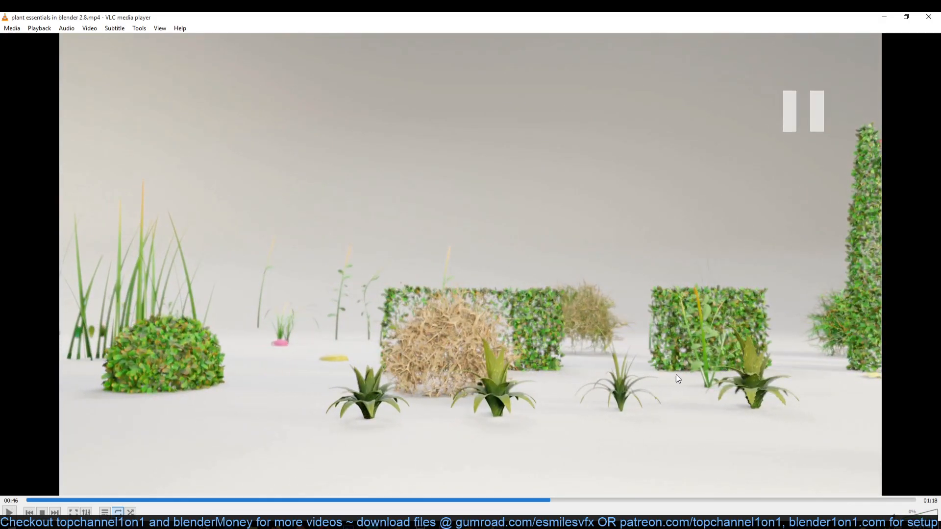